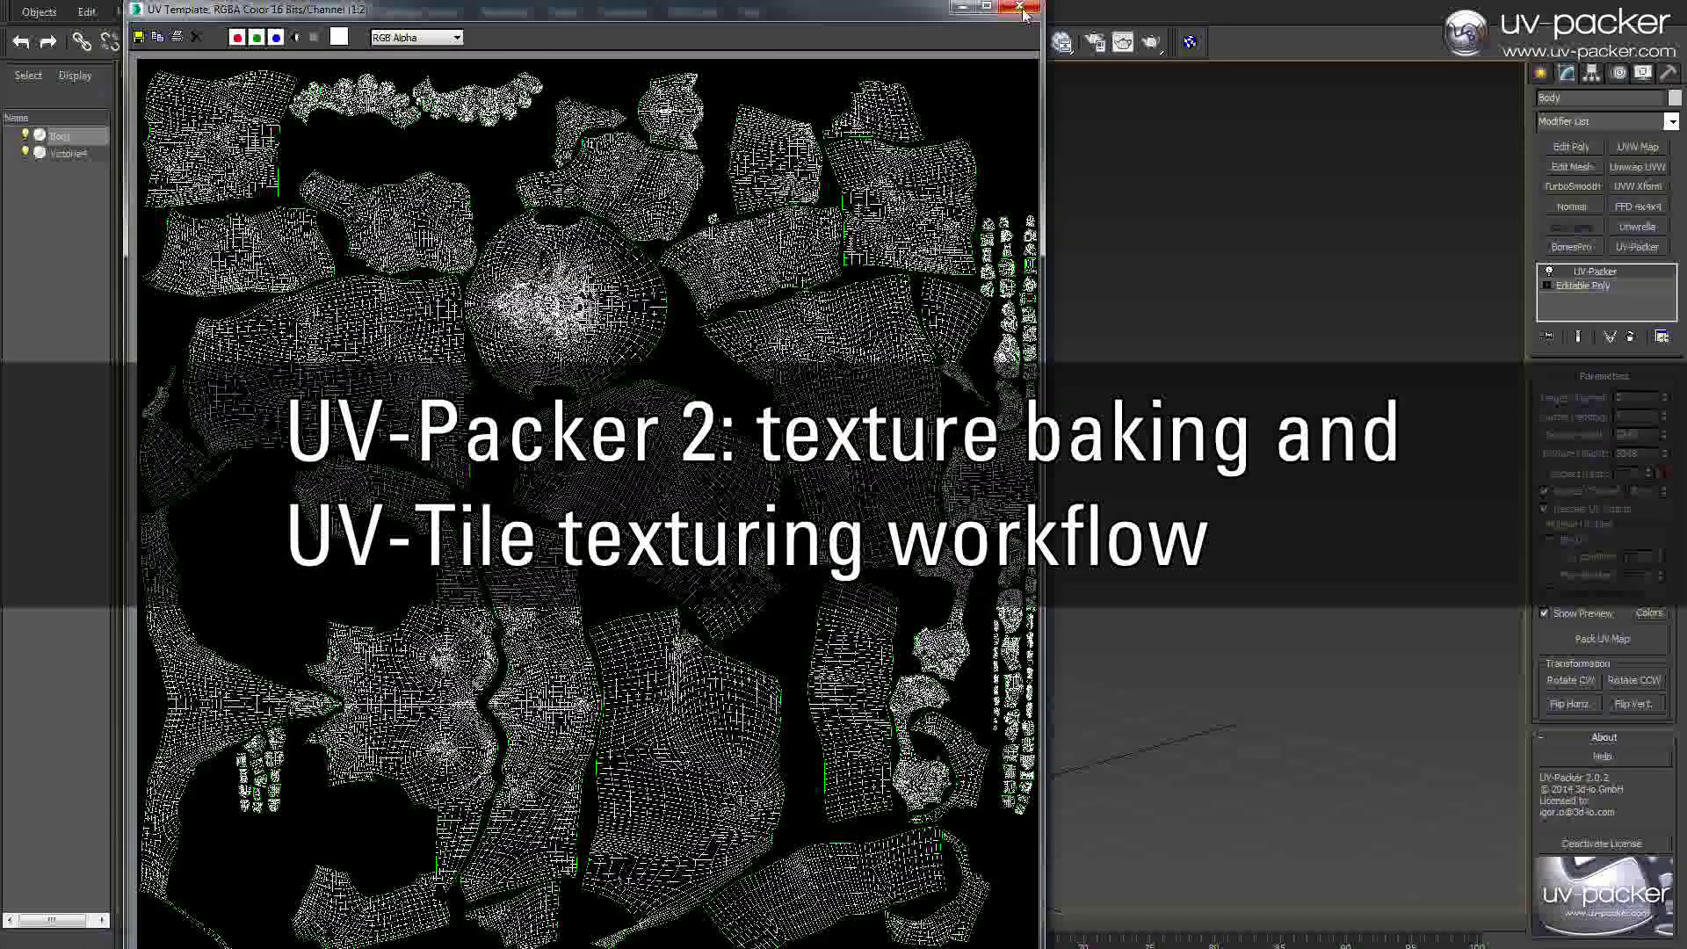
{"action": "left_click", "coordinate": [1019, 7]}
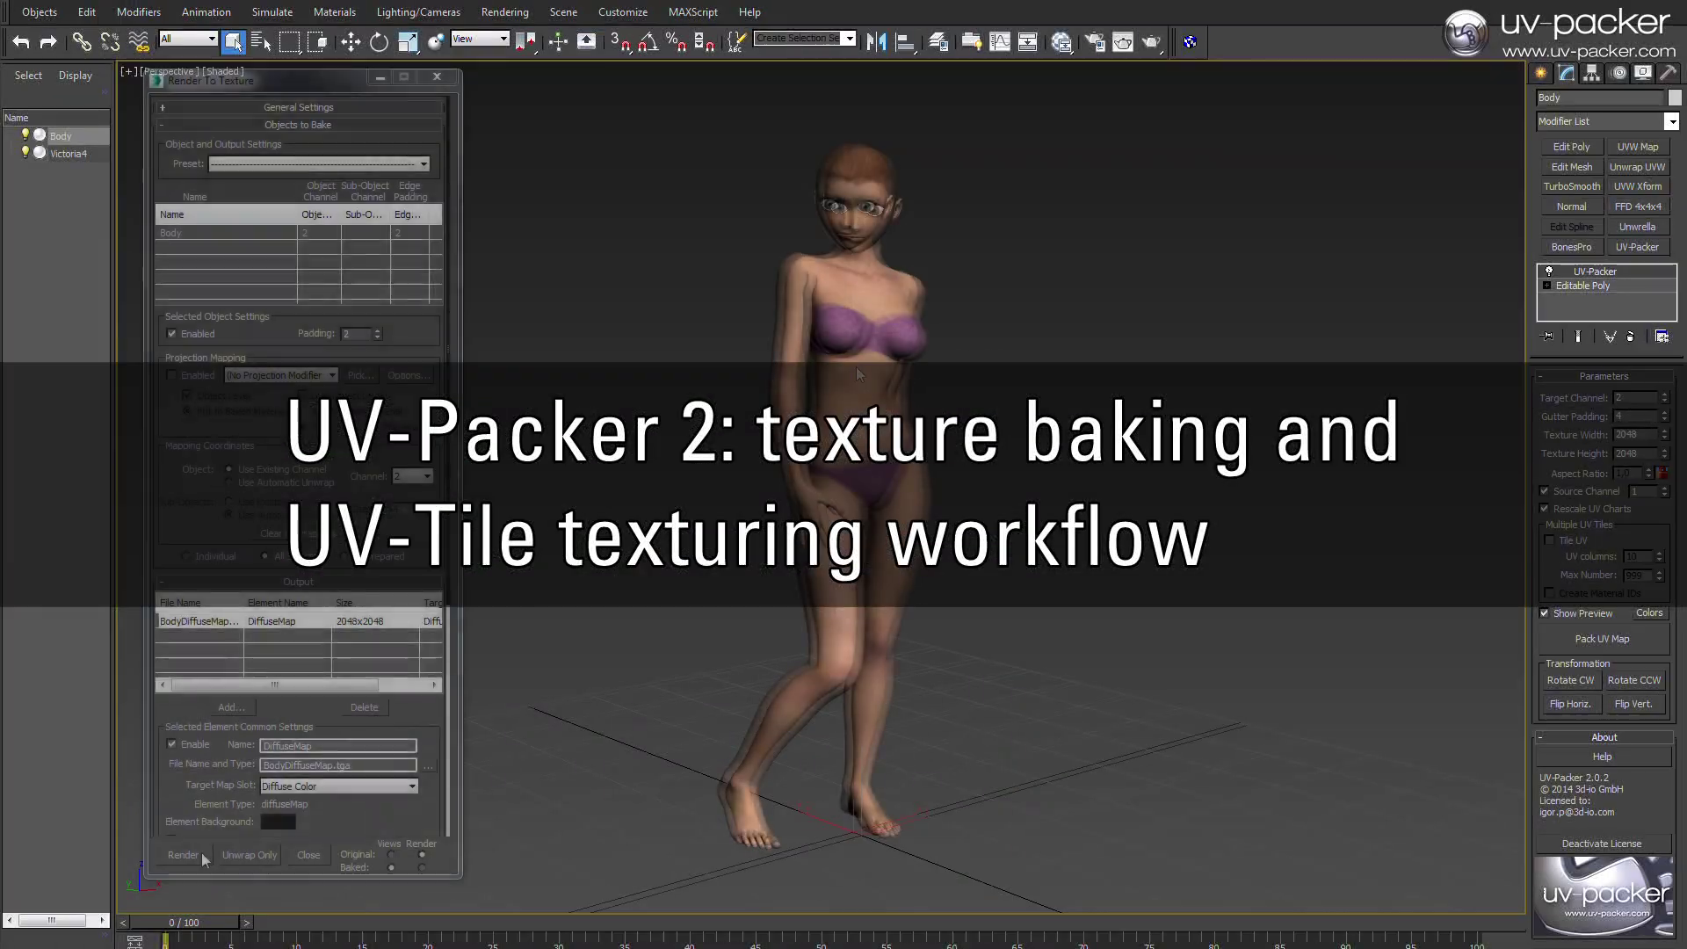
{"action": "left_click", "coordinate": [184, 855]}
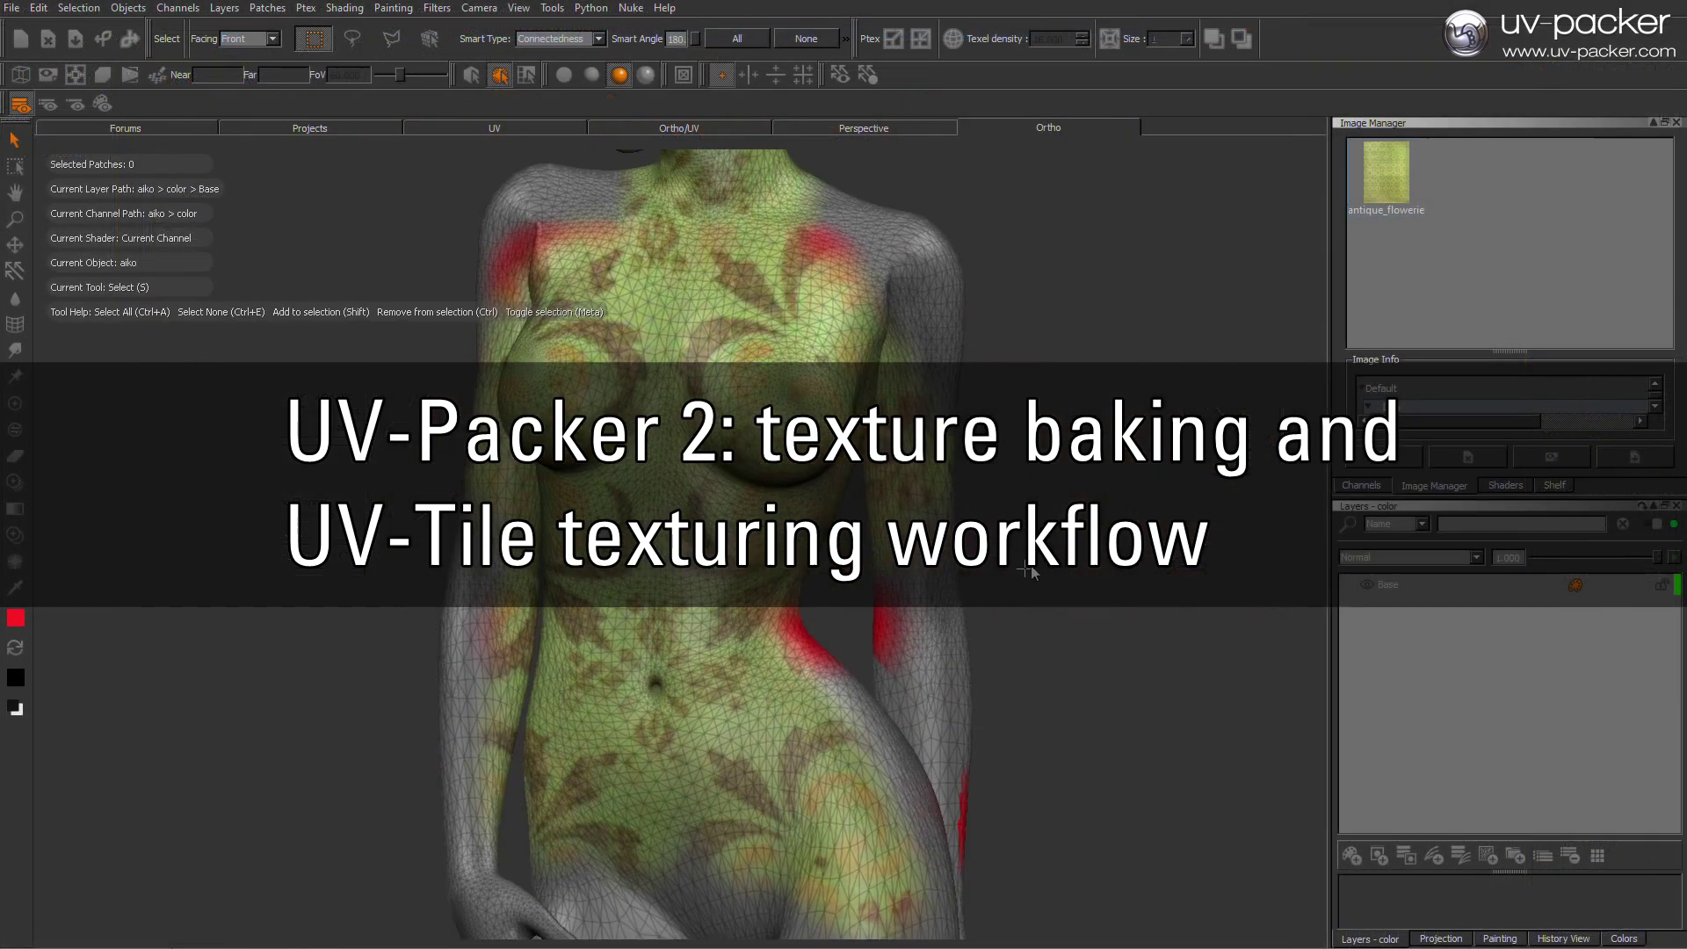
{"action": "left_click_drag", "start_coordinate": [1026, 570], "coordinate": [923, 580], "text": "alt"}
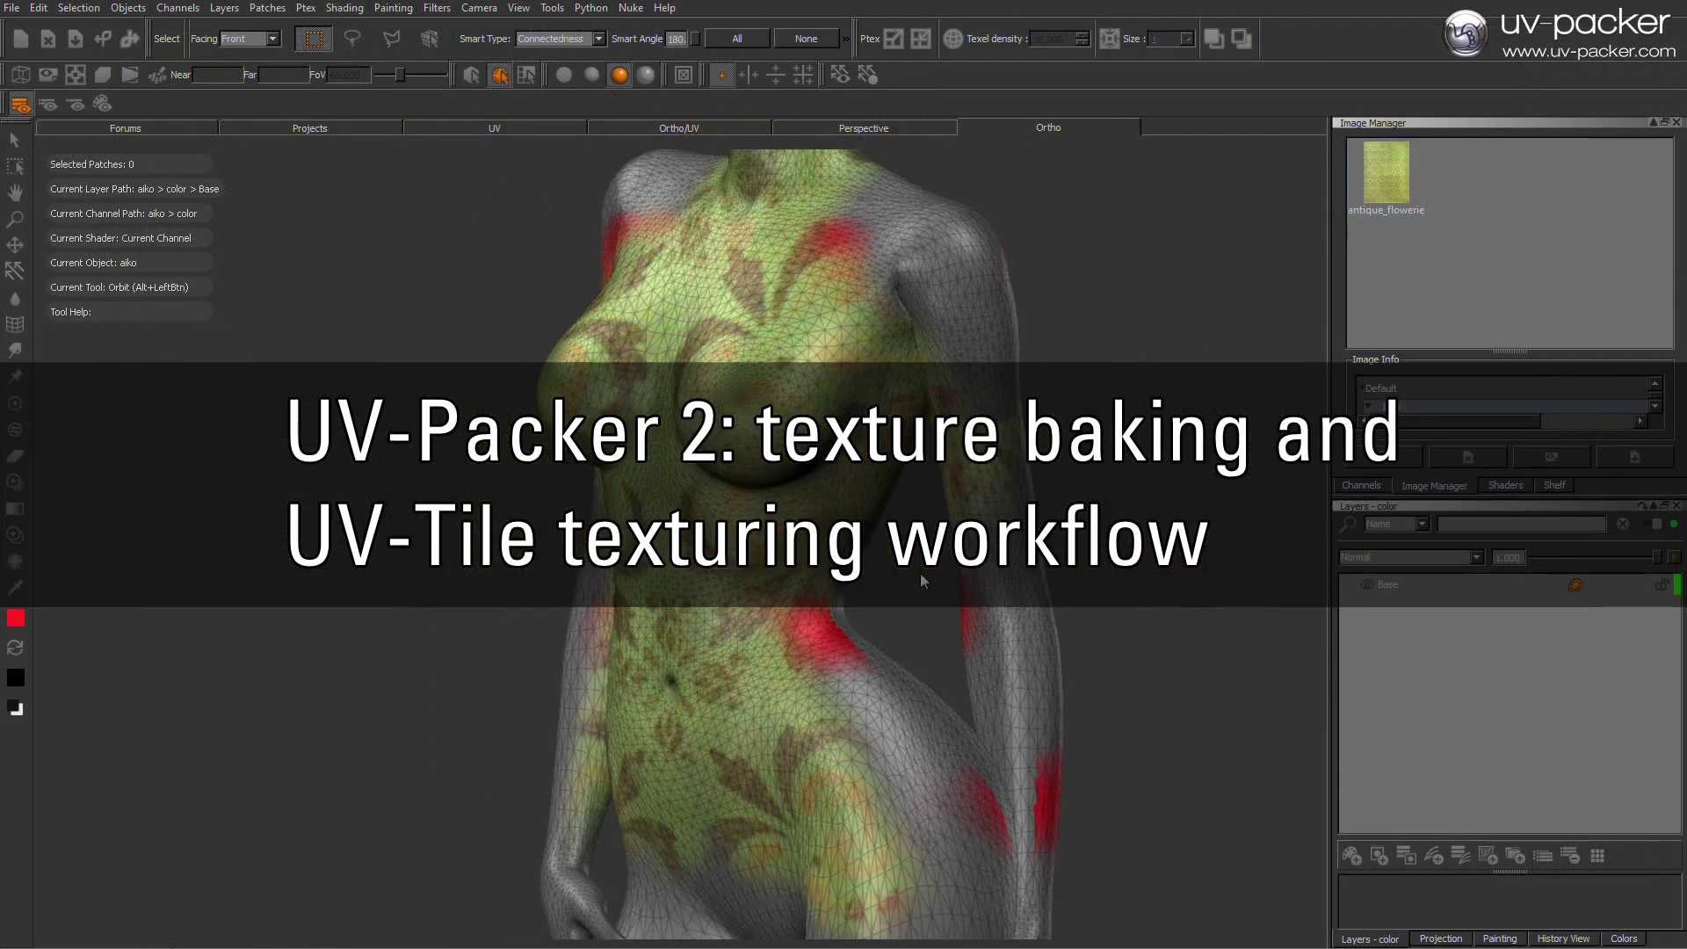
{"action": "left_click", "coordinate": [575, 130]}
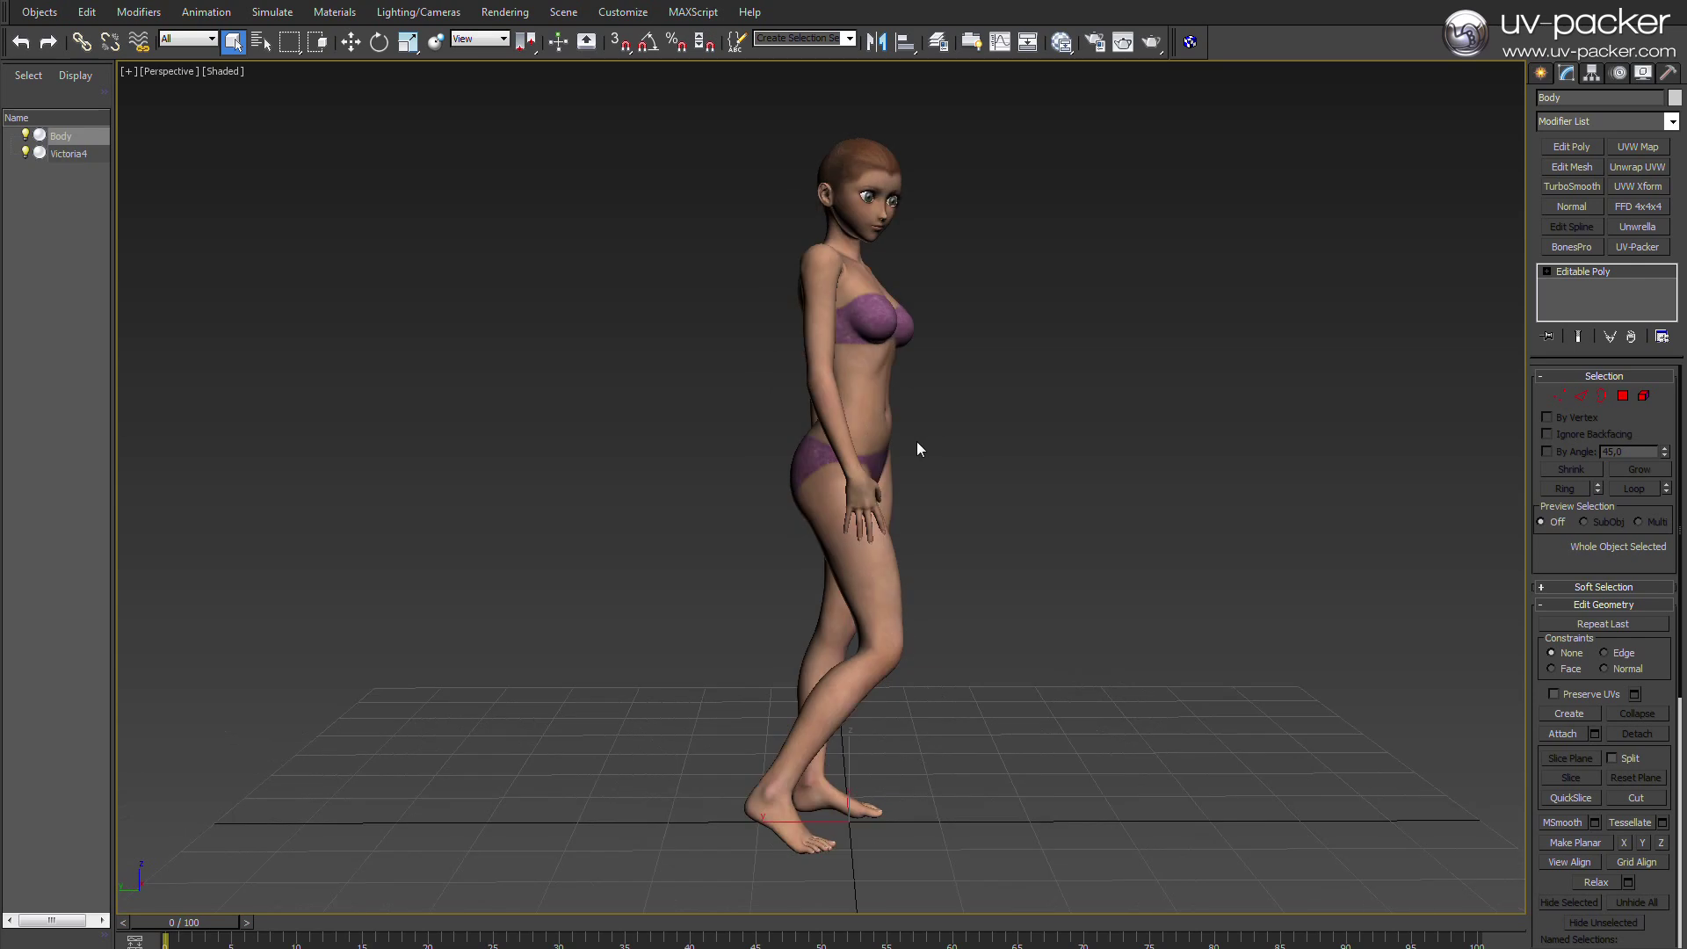
- Examine the node network of the body's multi-material in the Slate Material Editor
{"action": "middle_click_drag", "start_coordinate": [916, 443], "coordinate": [840, 447], "text": "alt"}
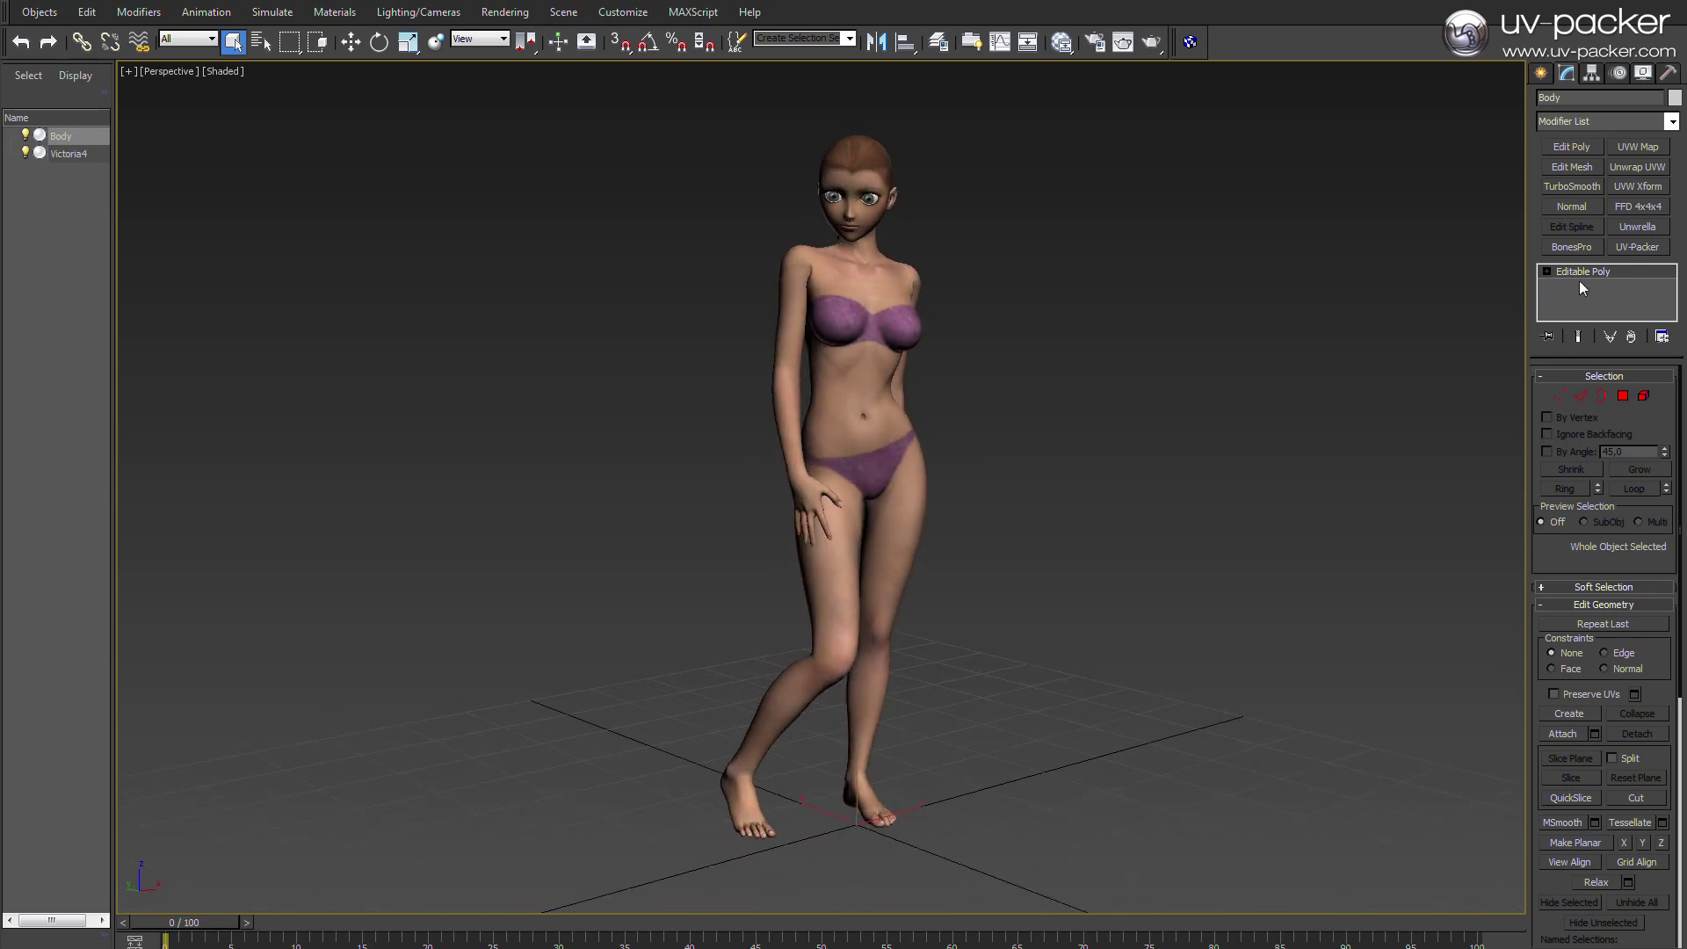
{"action": "key", "text": "m"}
{"action": "middle_click_drag", "start_coordinate": [399, 388], "coordinate": [567, 463]}
{"action": "middle_click_drag", "start_coordinate": [489, 257], "coordinate": [507, 467]}
{"action": "middle_click_drag", "start_coordinate": [437, 226], "coordinate": [424, 291]}
{"action": "middle_click_drag", "start_coordinate": [508, 645], "coordinate": [468, 419]}
{"action": "left_click", "coordinate": [794, 132]}
- Add an Unwrap UVW modifier to the body and enlarge its UV editor window
{"action": "left_click", "coordinate": [1658, 173]}
{"action": "left_click", "coordinate": [1615, 578]}
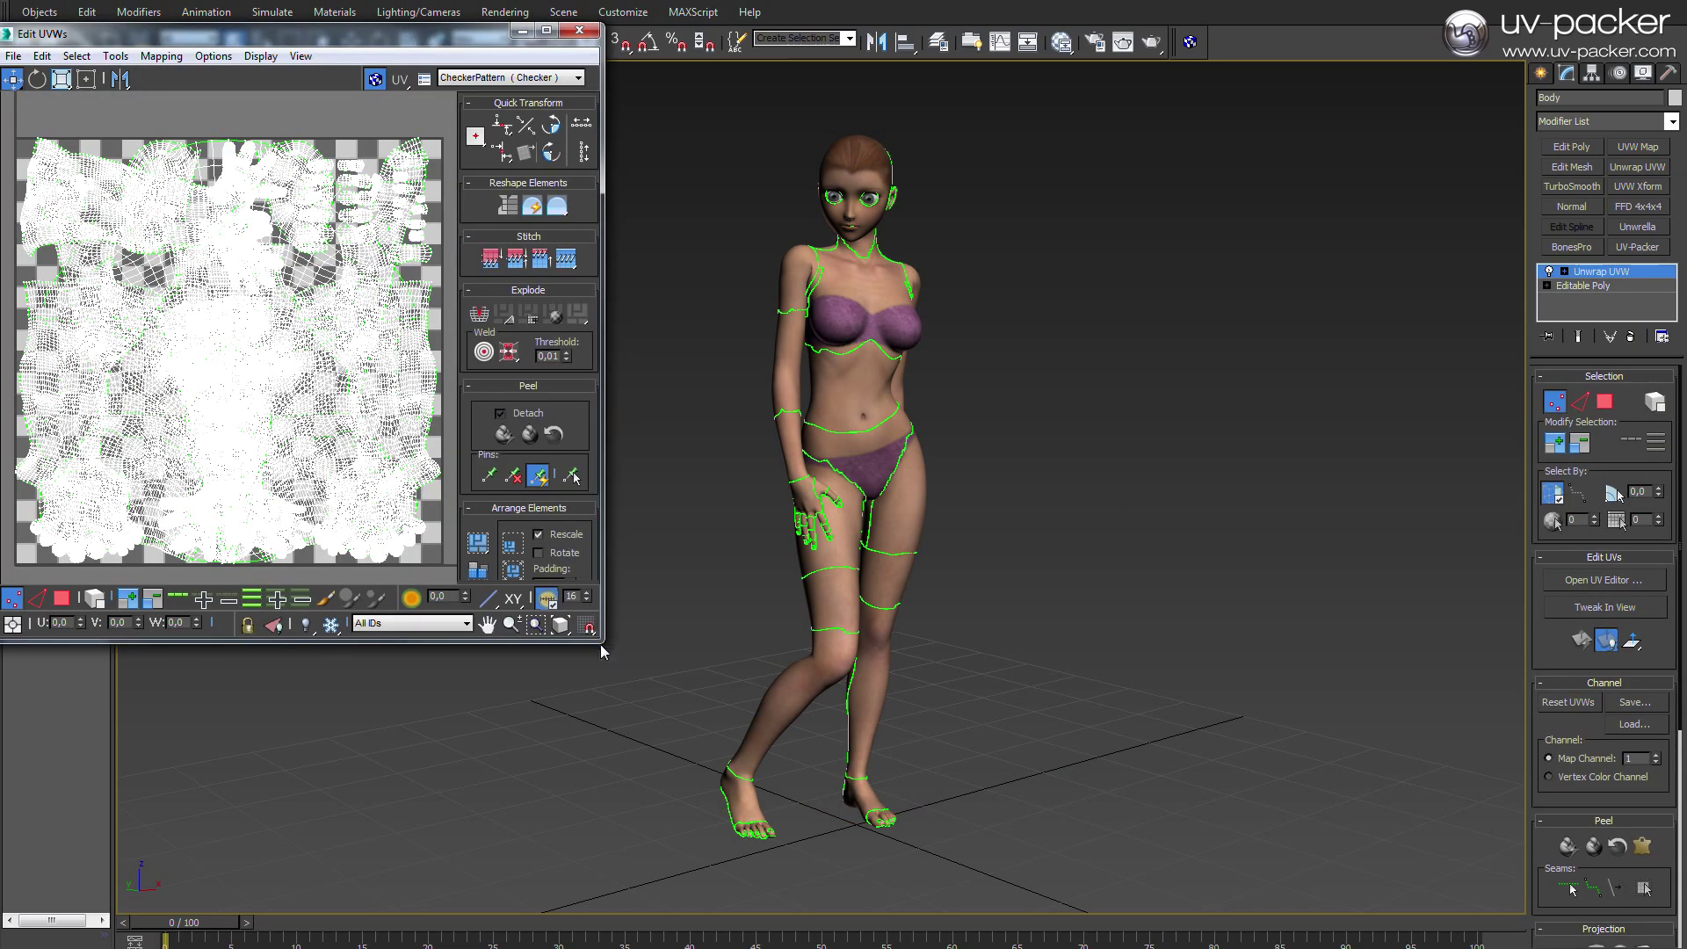
{"action": "left_click_drag", "start_coordinate": [600, 645], "coordinate": [990, 809]}
- View the torso, mouth, limbs and face texture images in the Aiko_pse folder at full size
{"action": "double_click", "coordinate": [235, 338]}
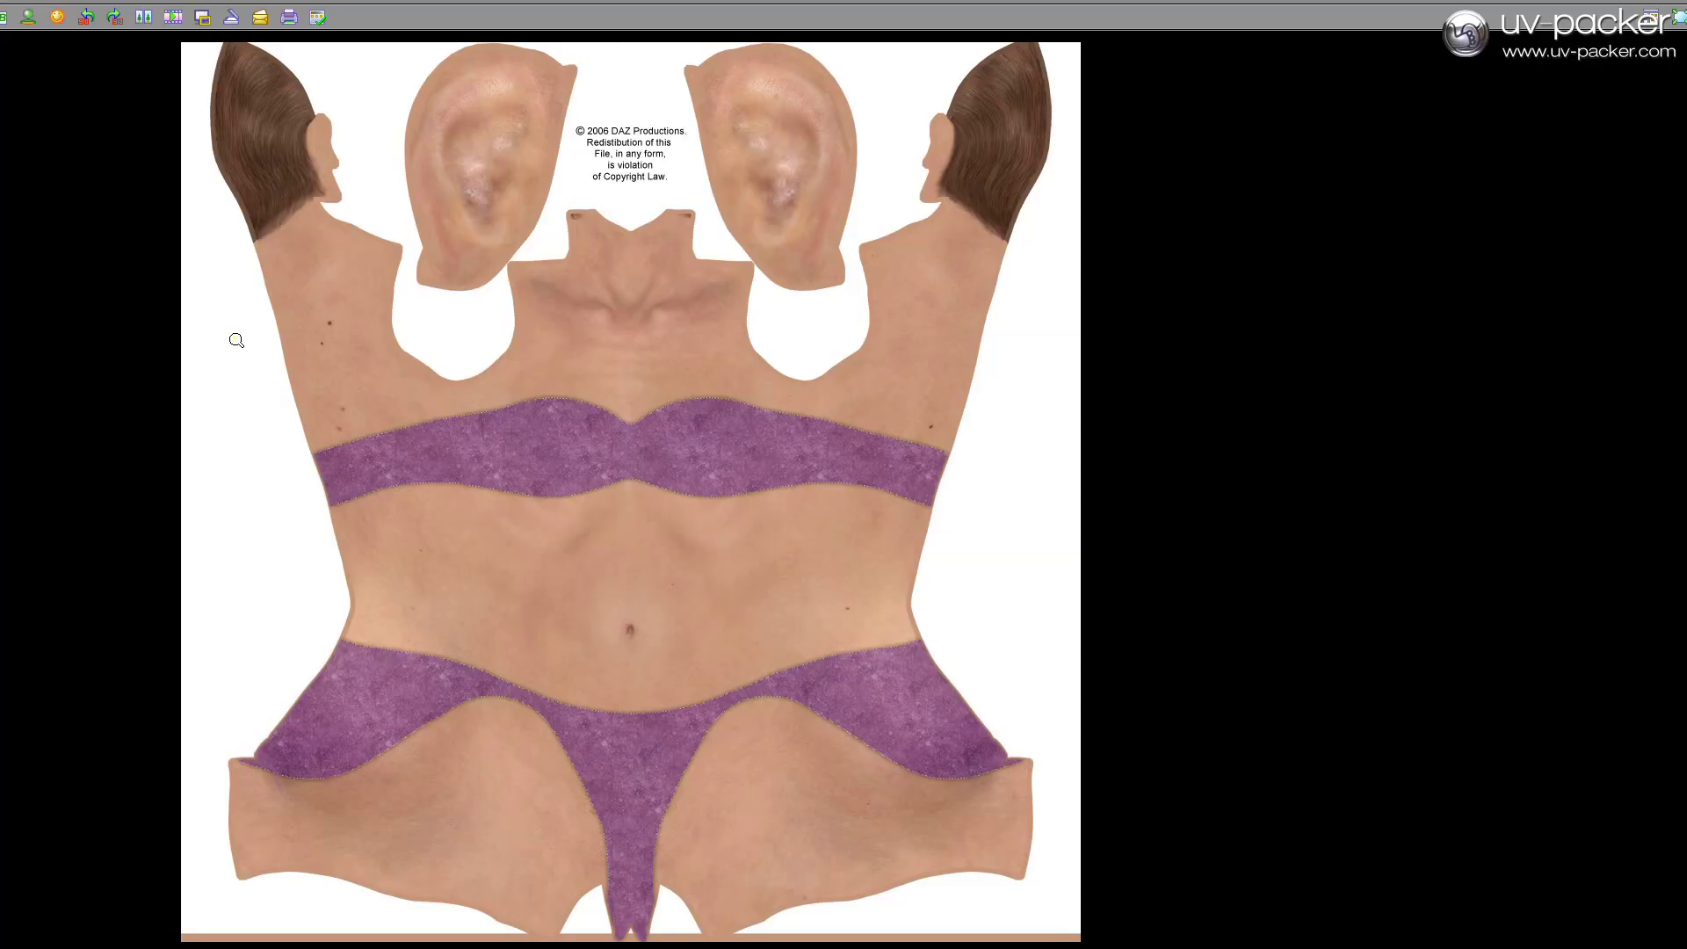
{"action": "double_click", "coordinate": [533, 337]}
{"action": "double_click", "coordinate": [160, 338]}
{"action": "key", "text": "Escape"}
{"action": "double_click", "coordinate": [1406, 186]}
{"action": "key", "text": "Escape"}
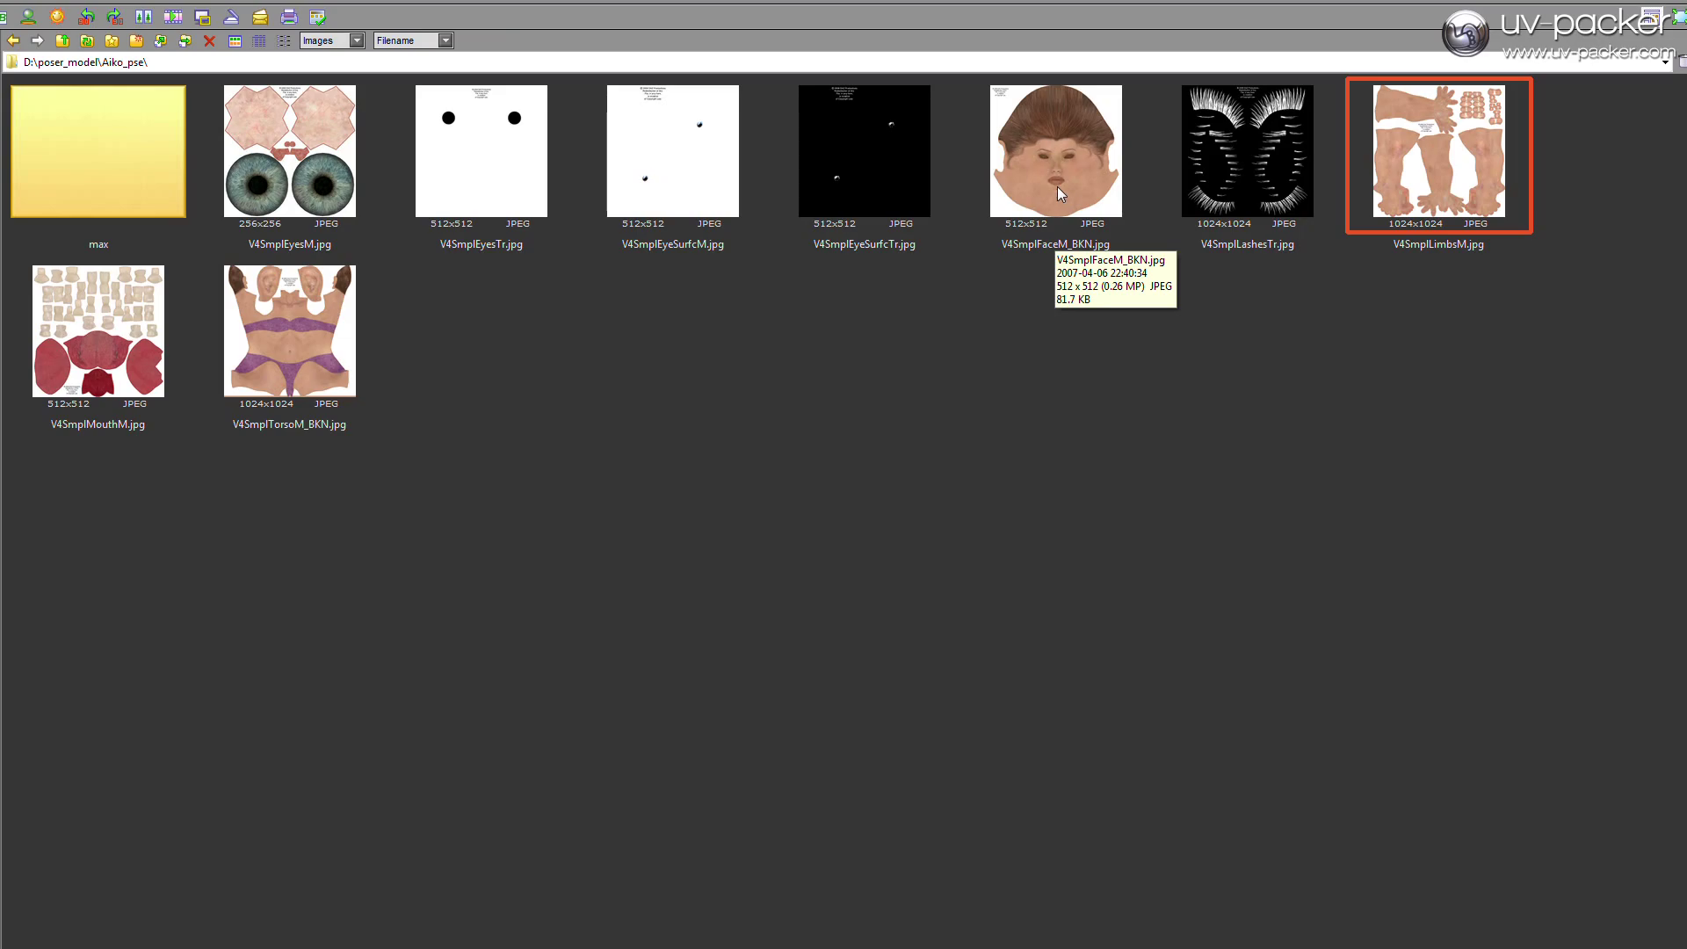
{"action": "double_click", "coordinate": [1059, 202]}
{"action": "key", "text": "Escape"}
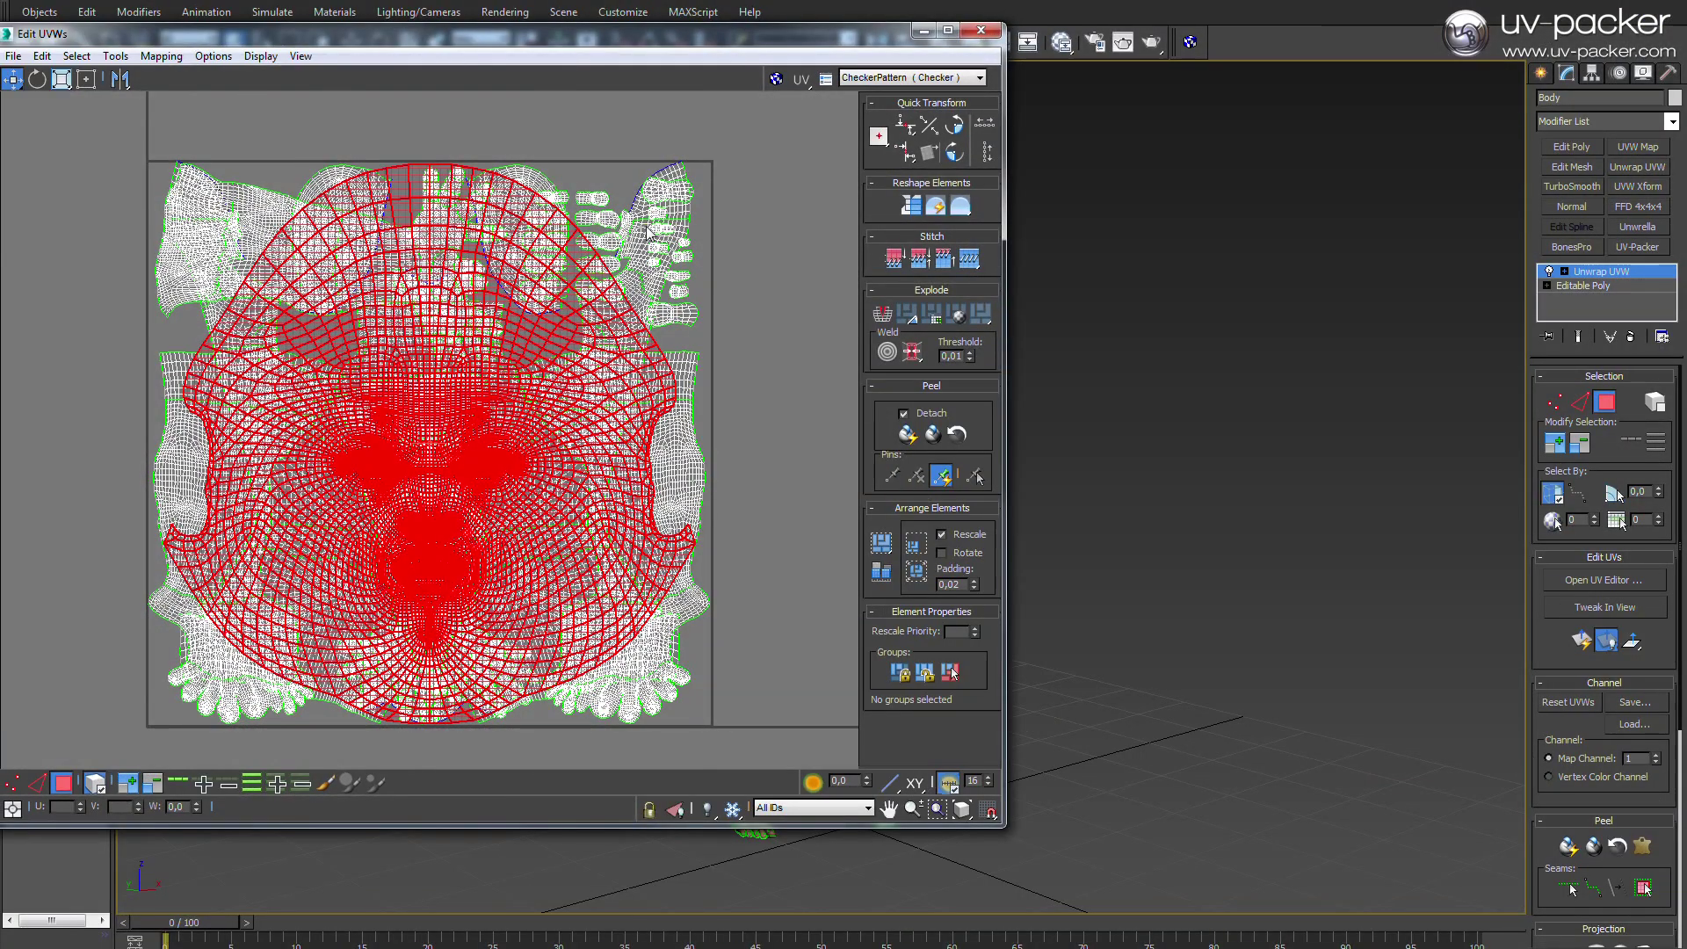
- Inspect the overlapping faces in the UV editor and remove the Unwrap UVW modifier from the body
{"action": "left_click", "coordinate": [645, 228]}
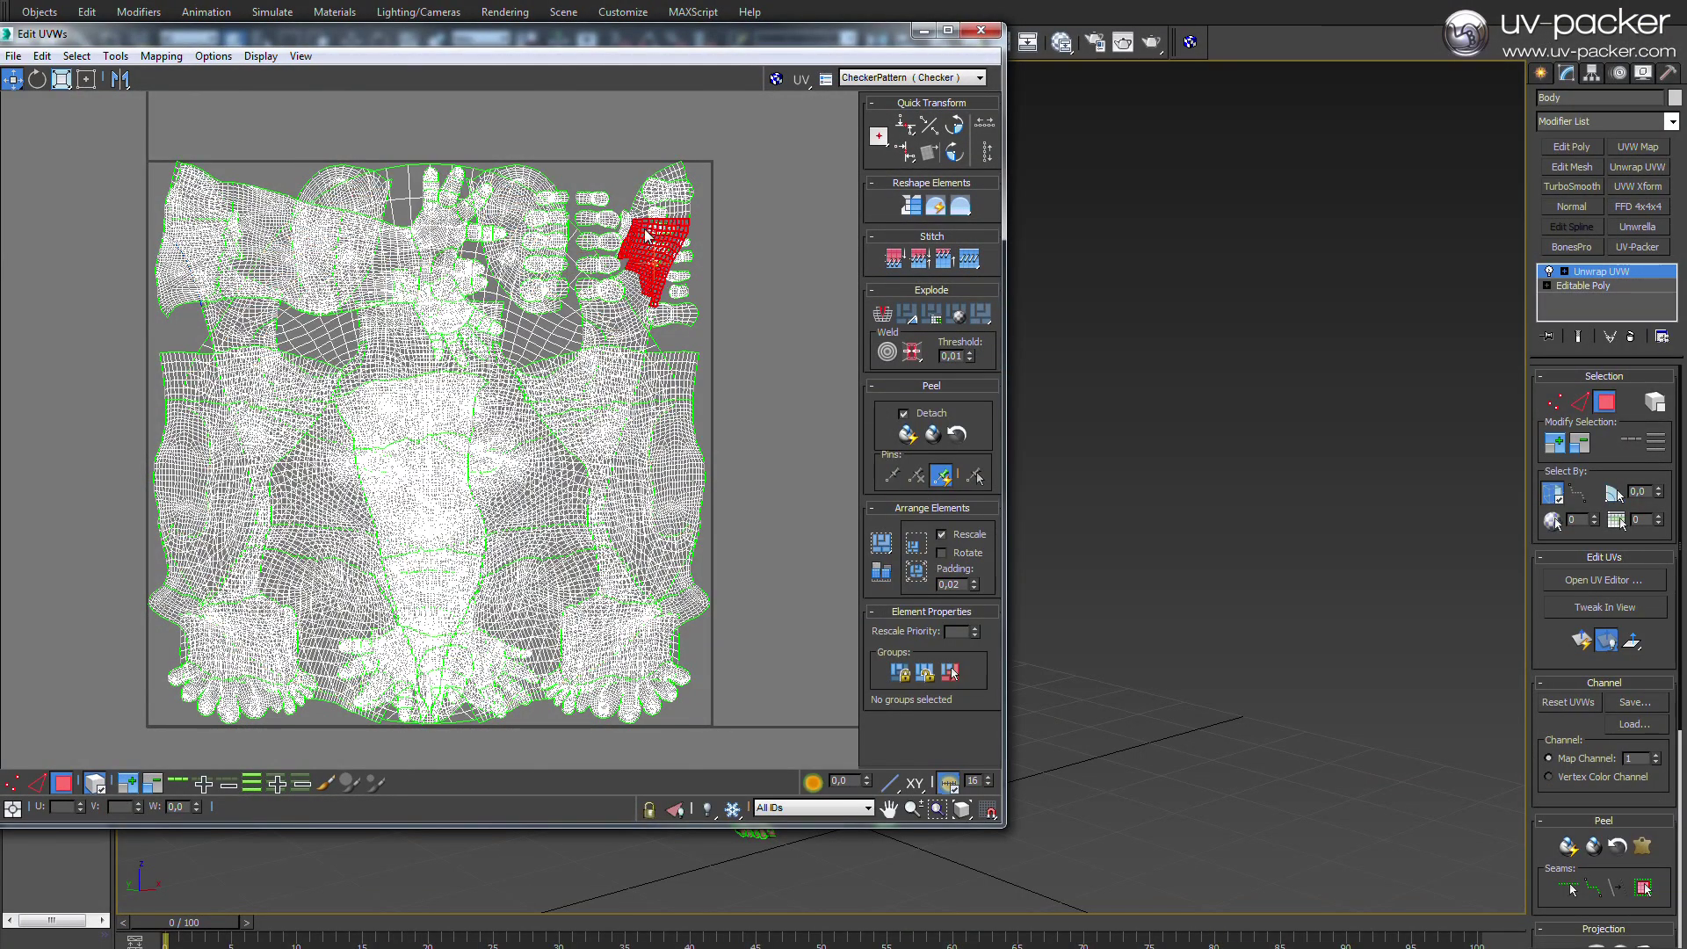
{"action": "left_click", "coordinate": [981, 32]}
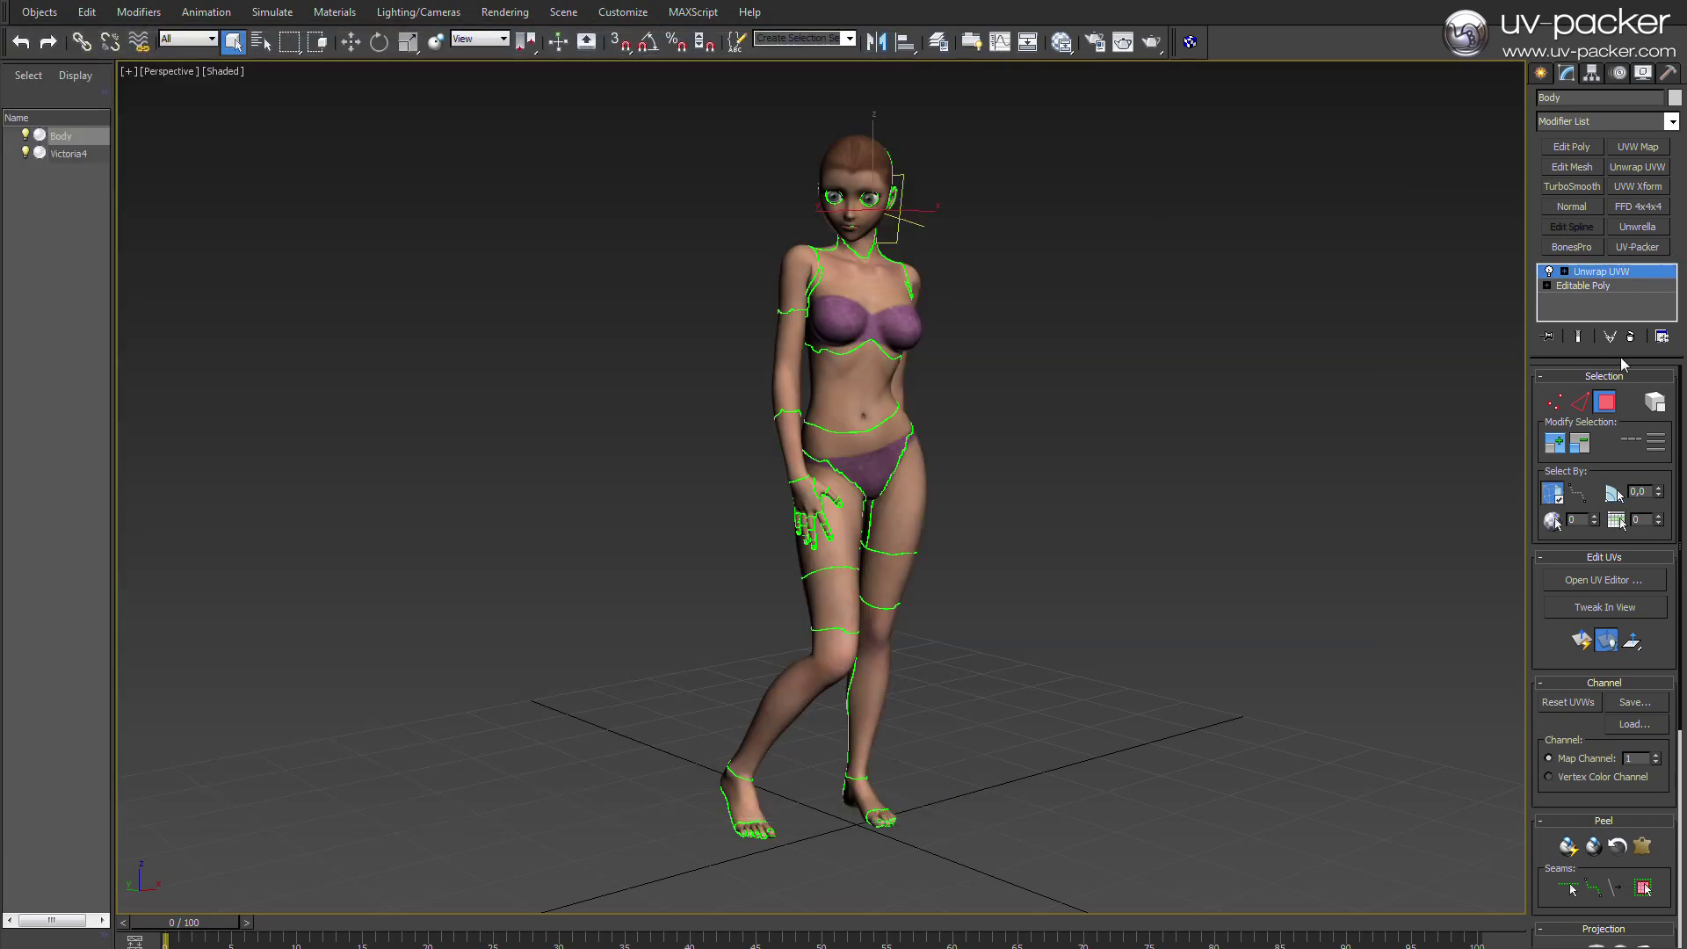
{"action": "left_click", "coordinate": [1631, 336]}
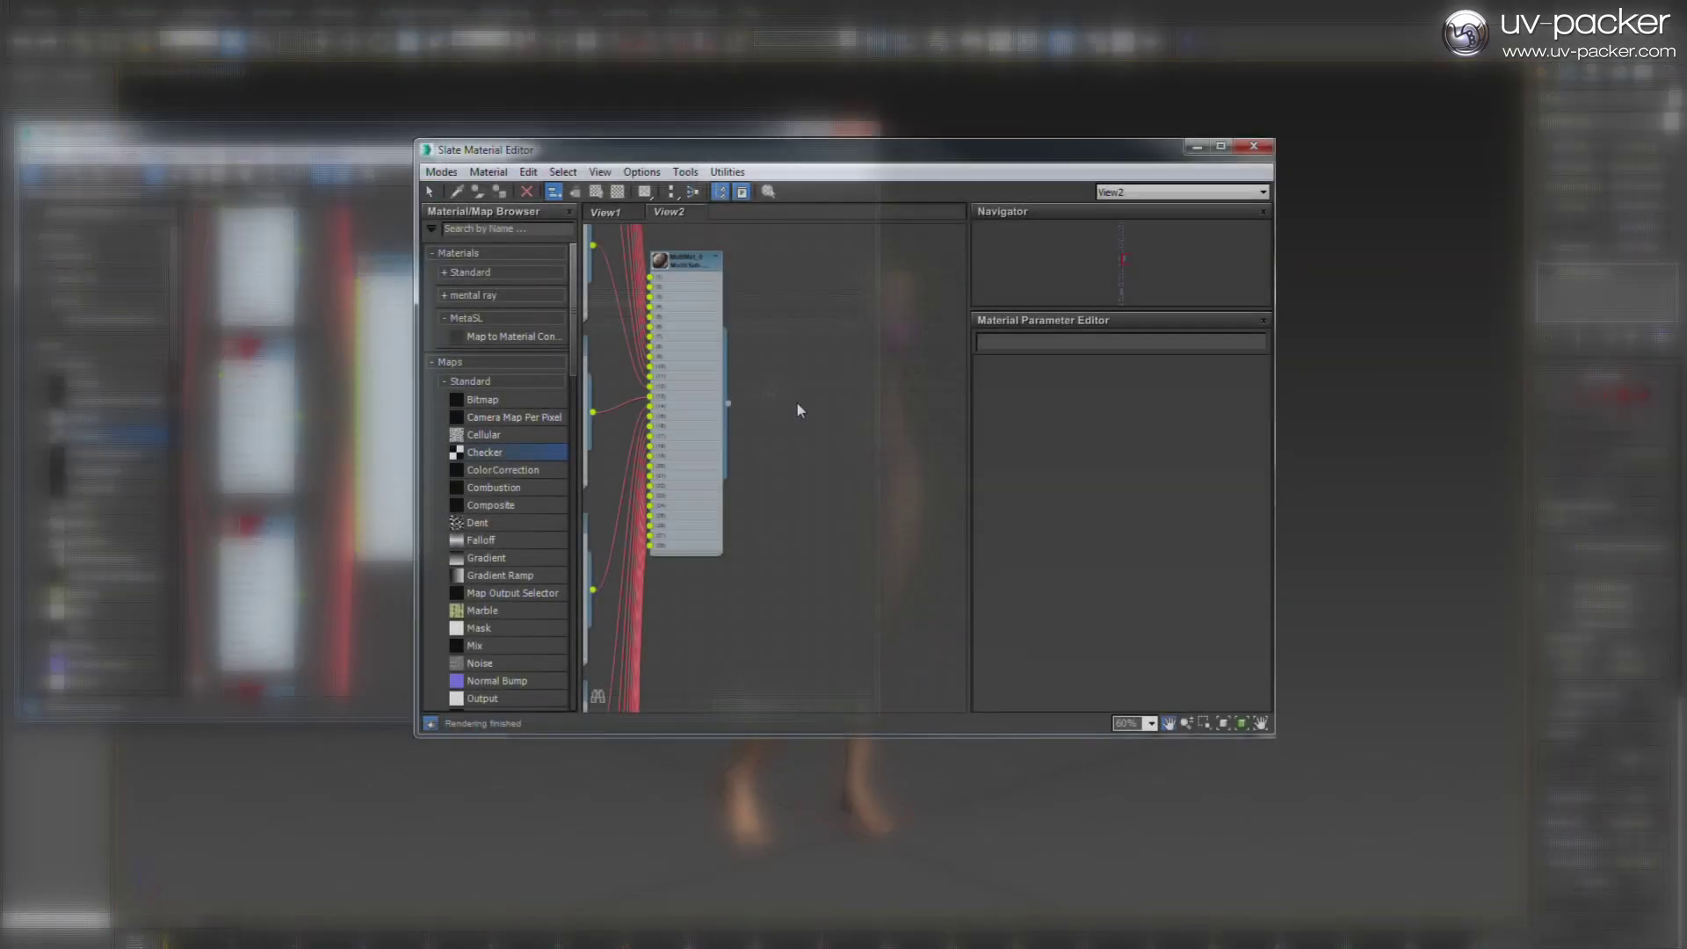
- Review the sub-materials and bitmaps wired into the multi-material in the material editor's View2
{"action": "middle_click_drag", "start_coordinate": [796, 400], "coordinate": [966, 469]}
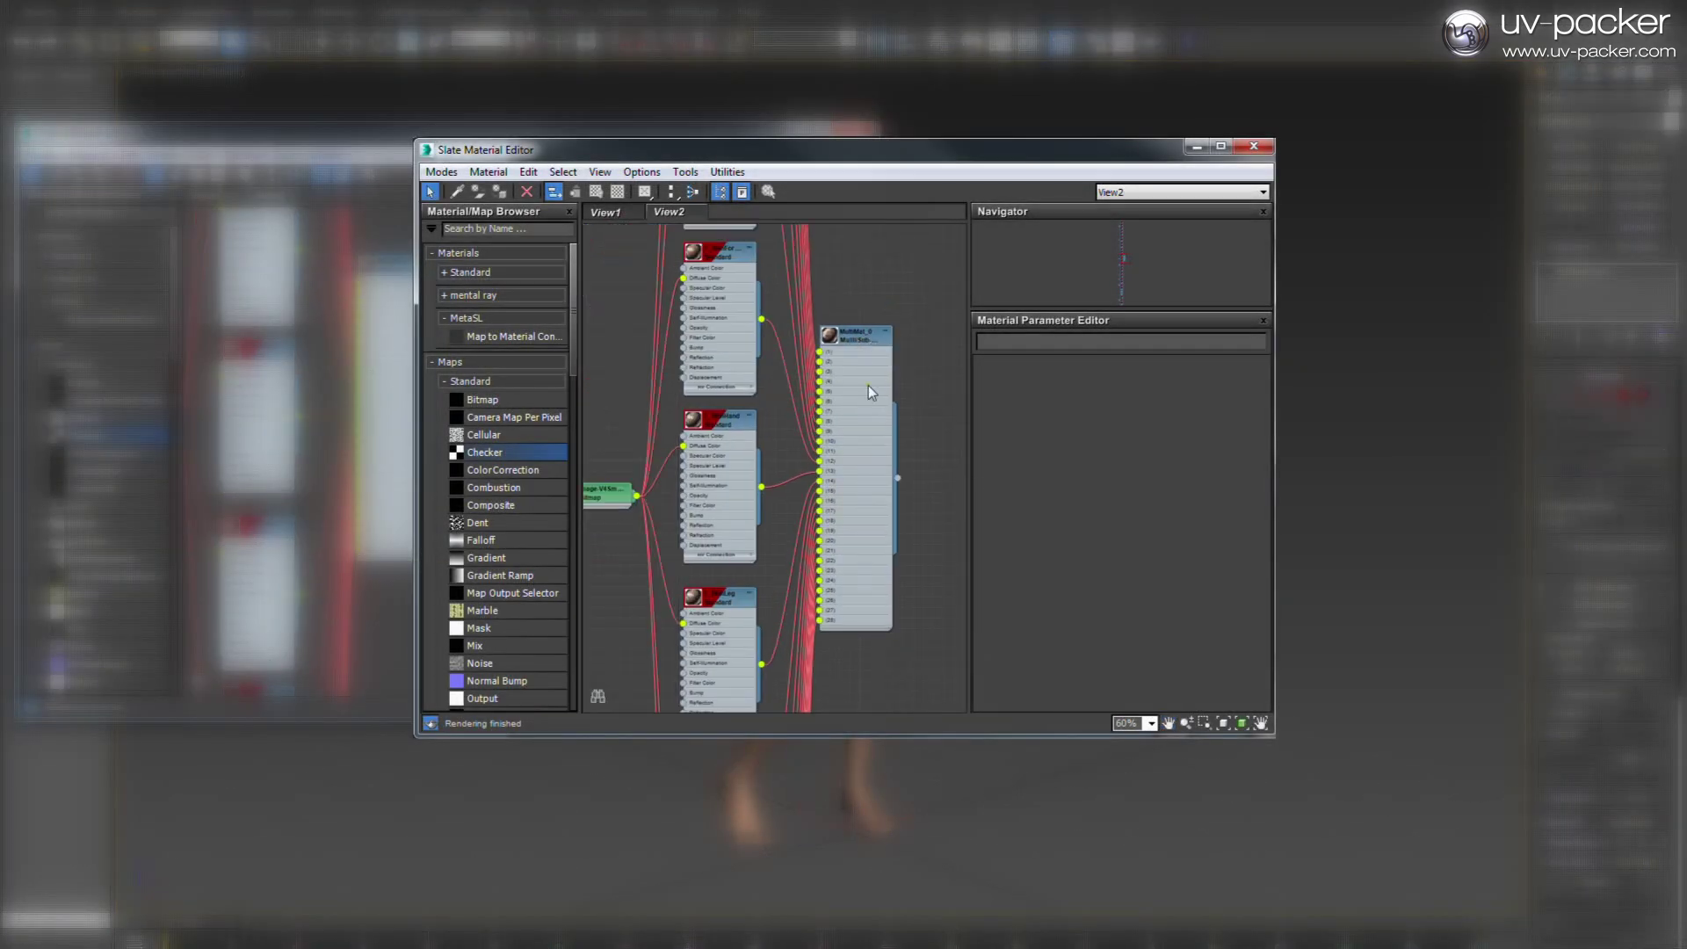
{"action": "middle_click_drag", "start_coordinate": [884, 275], "coordinate": [905, 483]}
{"action": "middle_click_drag", "start_coordinate": [831, 236], "coordinate": [821, 302]}
{"action": "middle_click_drag", "start_coordinate": [907, 658], "coordinate": [824, 319]}
{"action": "middle_click_drag", "start_coordinate": [852, 423], "coordinate": [874, 432]}
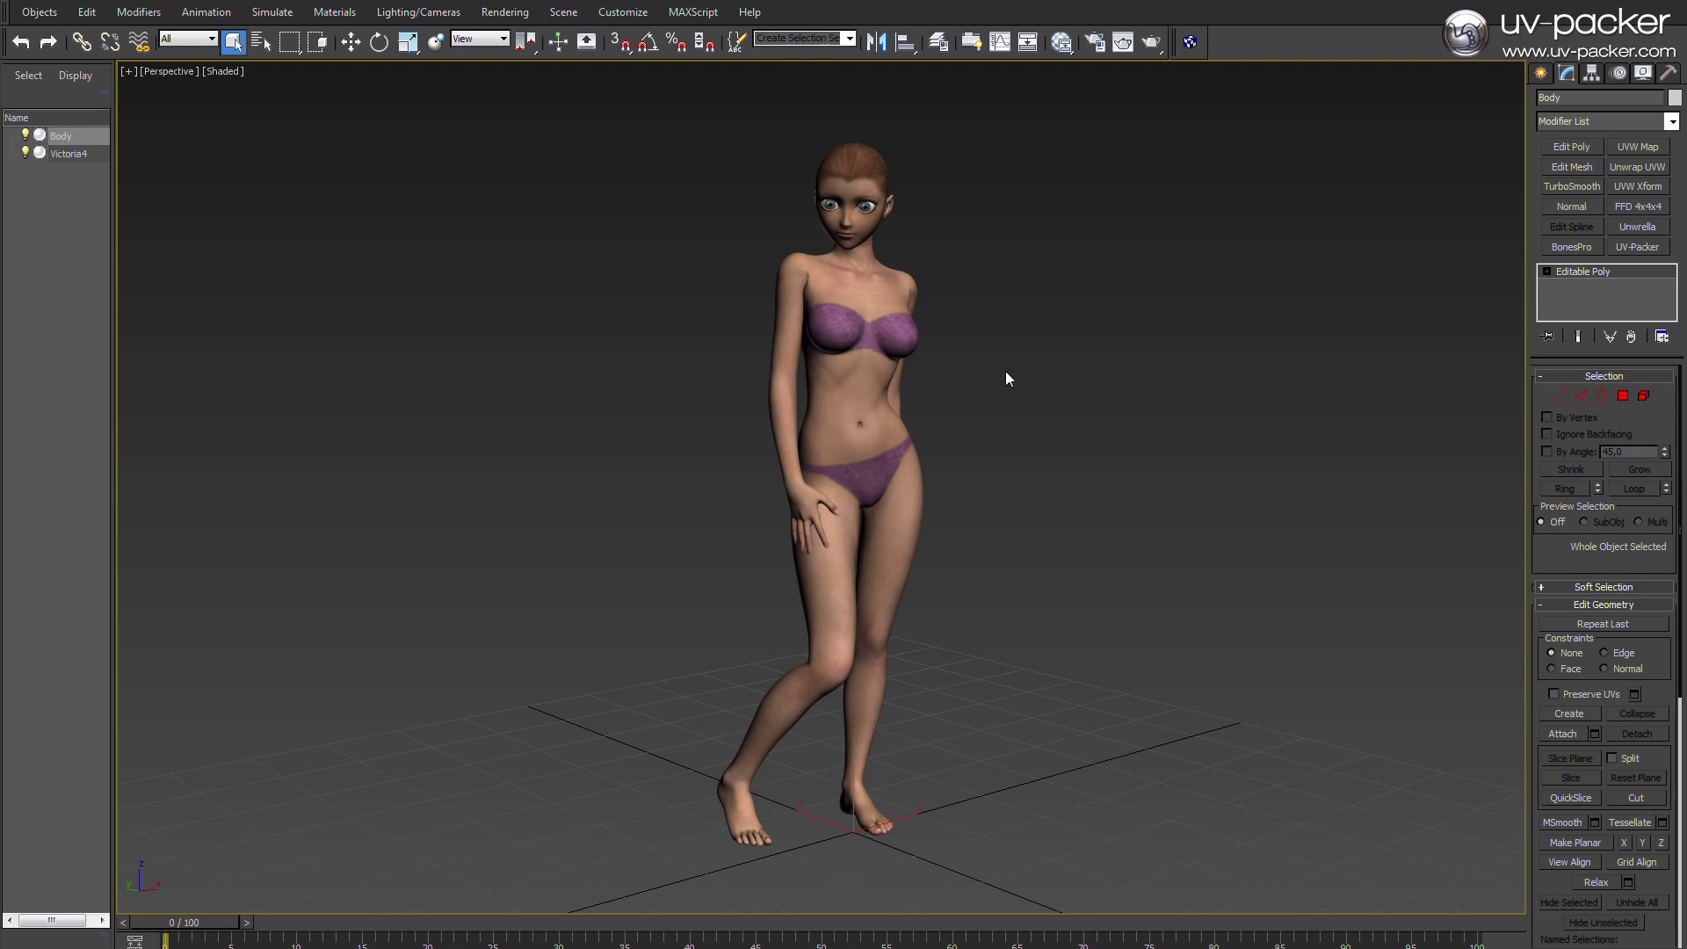
- Apply UV-Packer to the body with target channel 2, gutter padding 4, texture size 2048 x 2048 and source channel 1 enabled
{"action": "left_click", "coordinate": [1640, 247]}
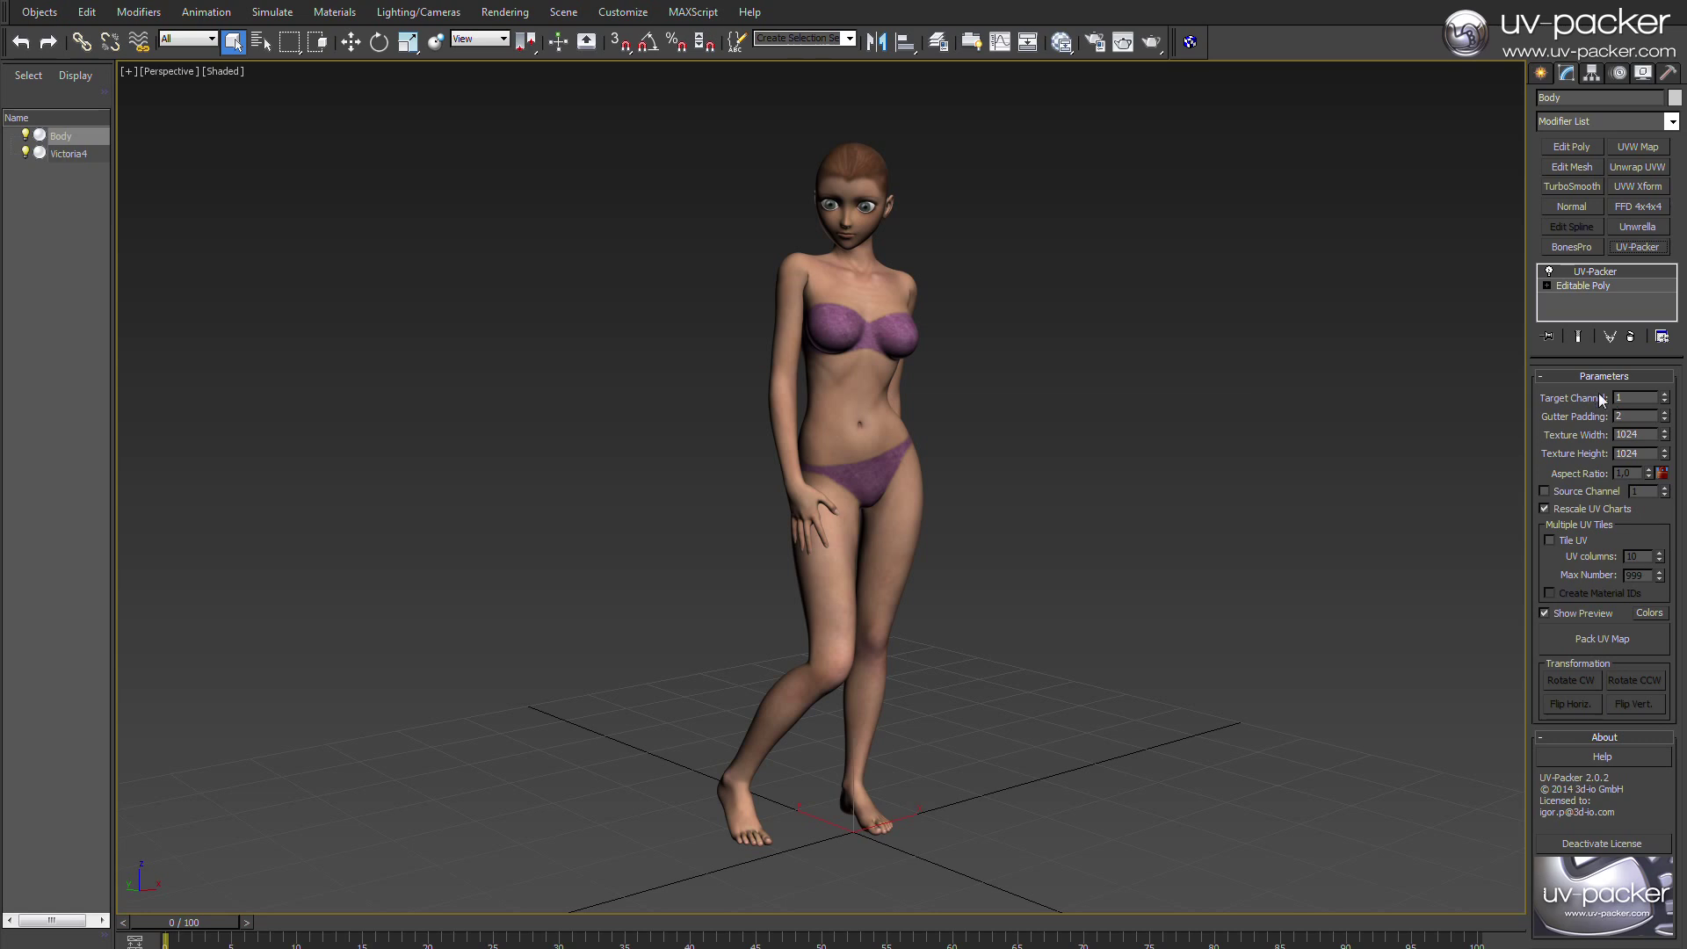
{"action": "left_click", "coordinate": [1665, 396]}
{"action": "type", "text": "2048"}
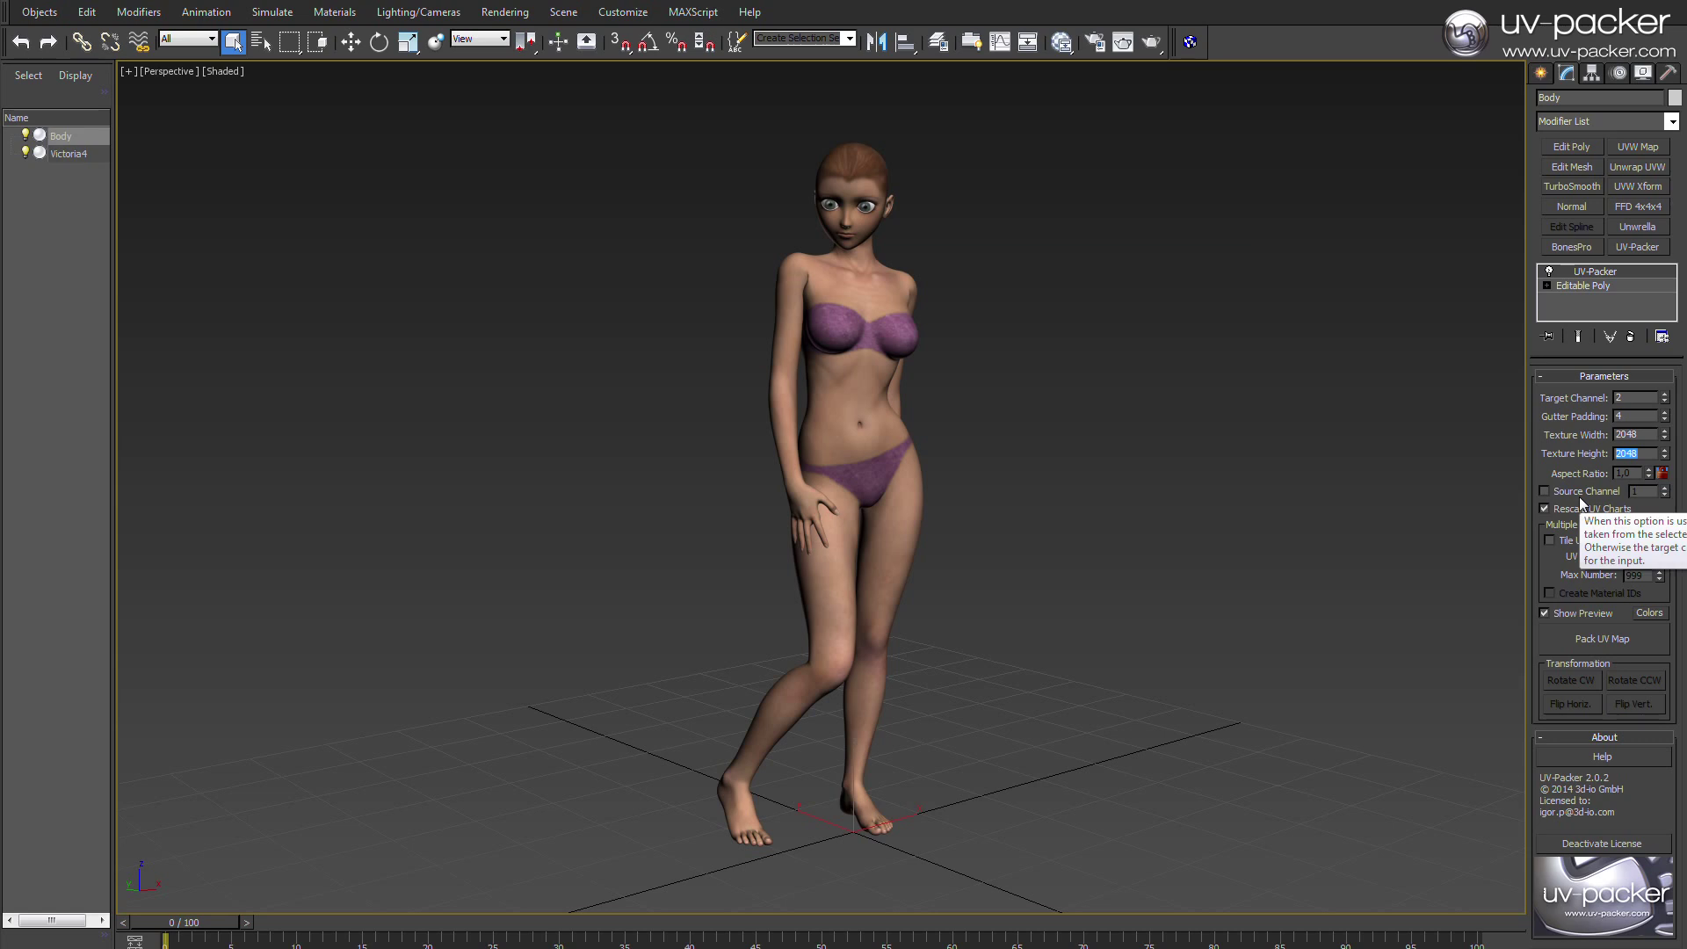
{"action": "left_click", "coordinate": [1580, 495]}
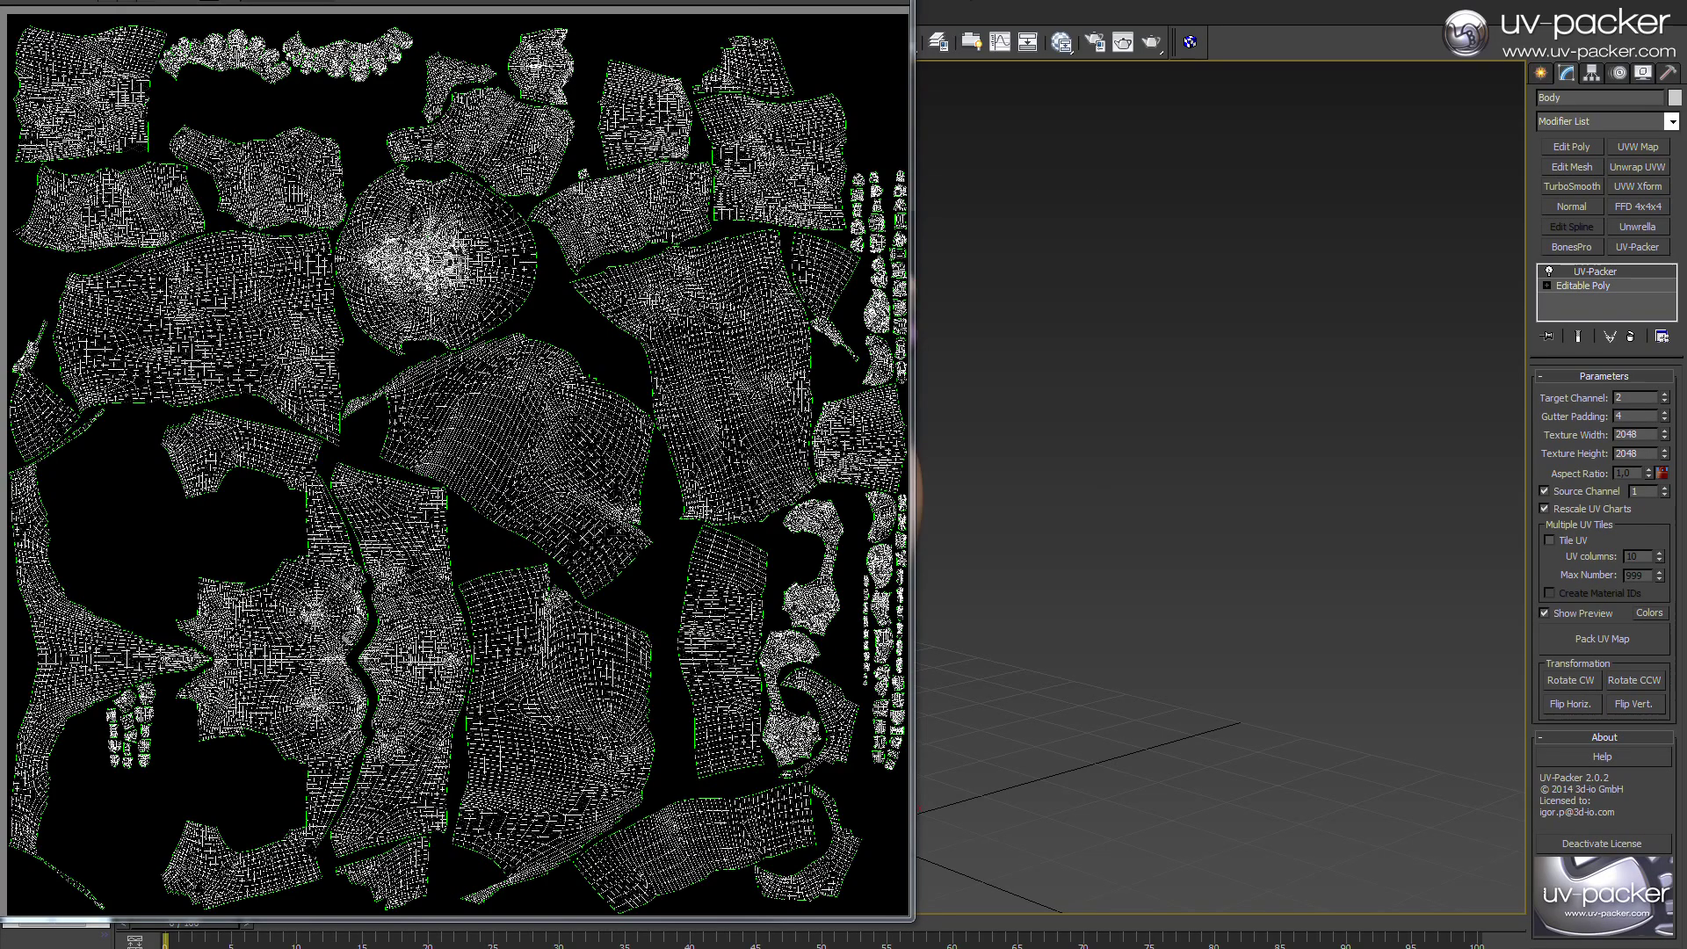
- Examine the rendered UV template of the packed layout and close it
{"action": "left_click_drag", "start_coordinate": [795, 0], "coordinate": [924, 13]}
{"action": "scroll", "coordinate": [628, 347], "scroll_direction": "up", "scroll_amount": 1}
{"action": "scroll", "coordinate": [580, 356], "scroll_direction": "down", "scroll_amount": 2}
{"action": "scroll", "coordinate": [729, 434], "scroll_direction": "up", "scroll_amount": 1}
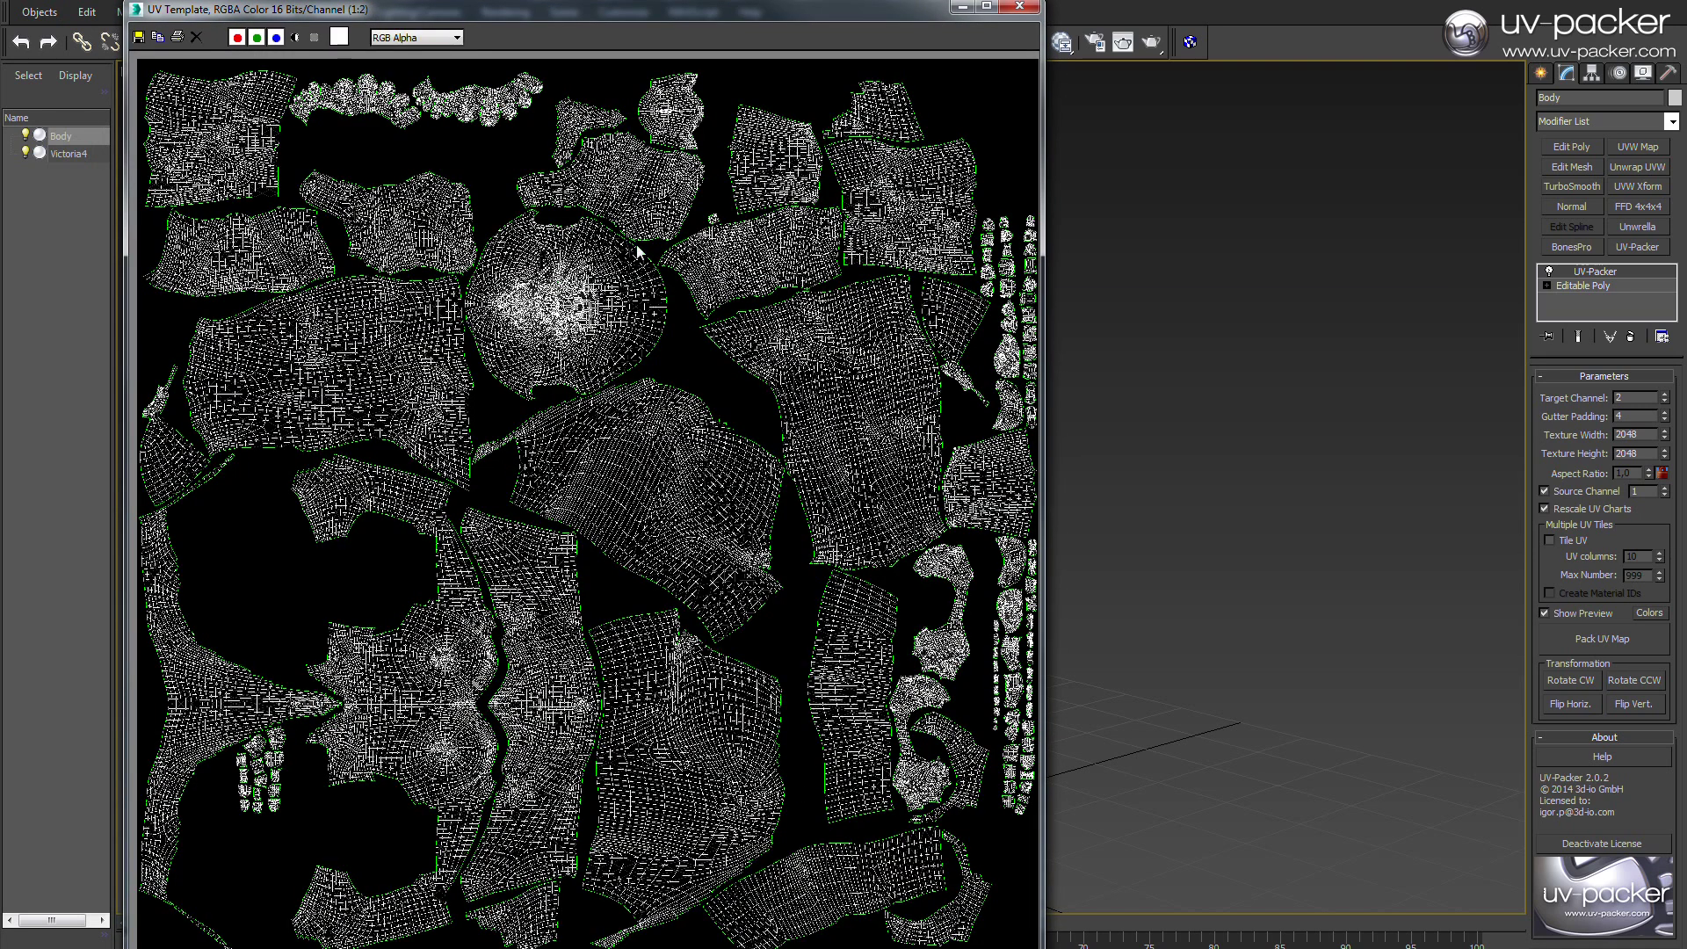
{"action": "left_click", "coordinate": [1019, 7]}
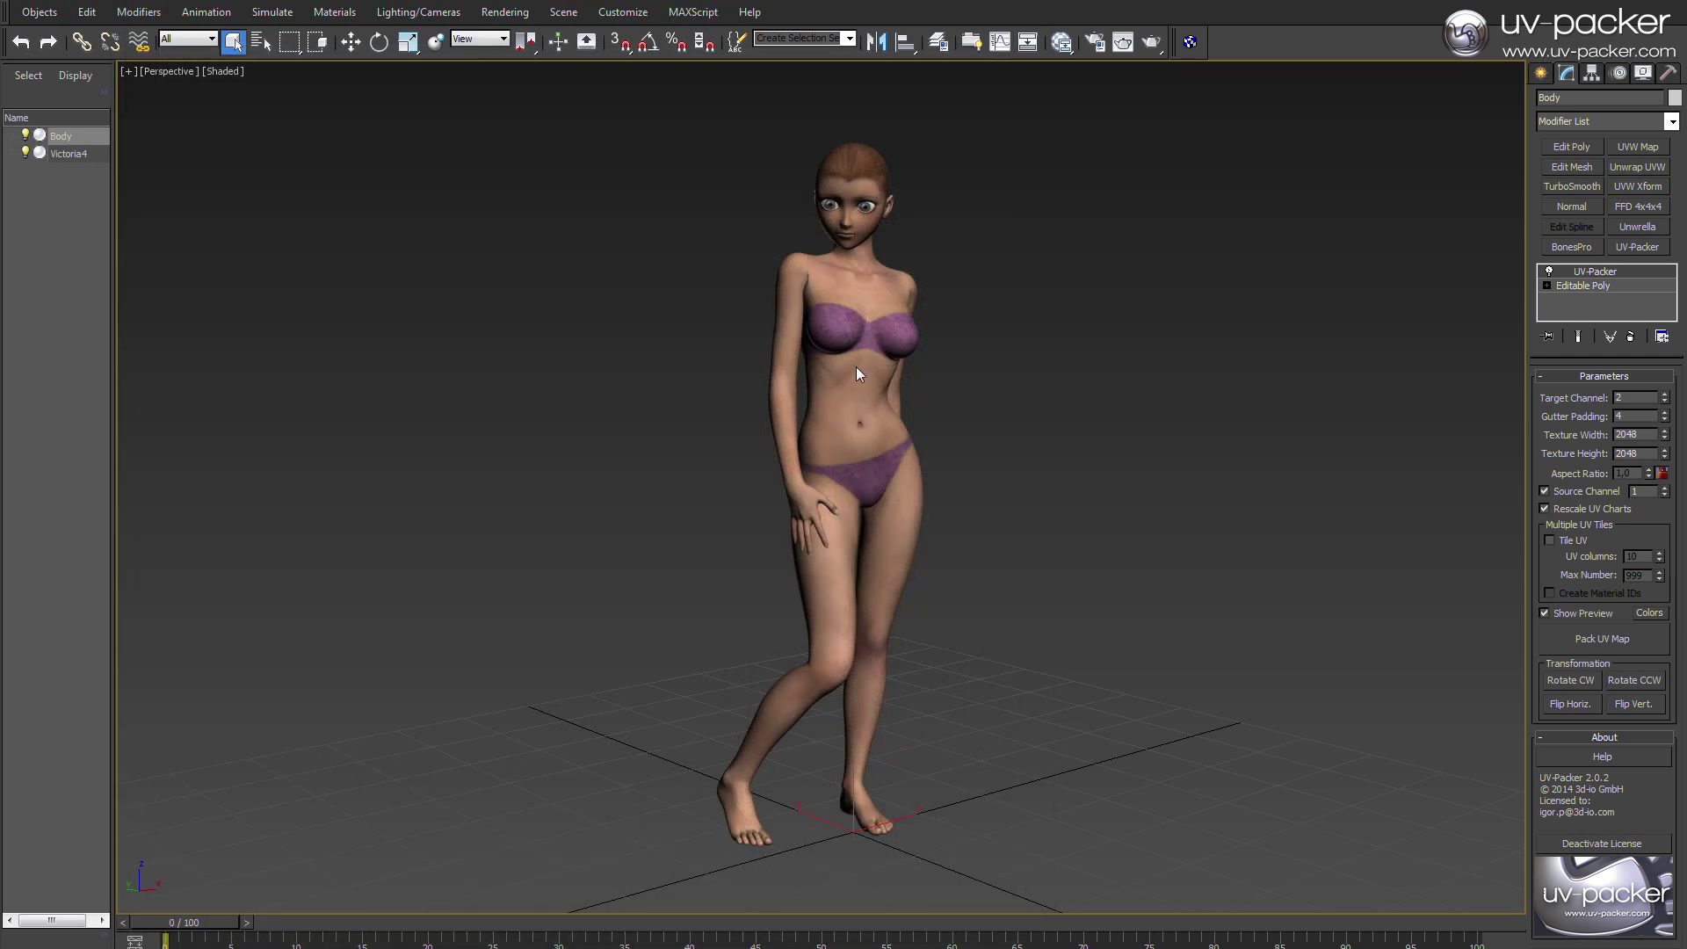
- Open Render To Texture for the body and set its object mapping to use existing channel 2
{"action": "key", "text": "F4"}
{"action": "middle_click_drag", "start_coordinate": [856, 366], "coordinate": [882, 386]}
{"action": "key", "text": "0"}
{"action": "left_click_drag", "start_coordinate": [295, 52], "coordinate": [340, 81]}
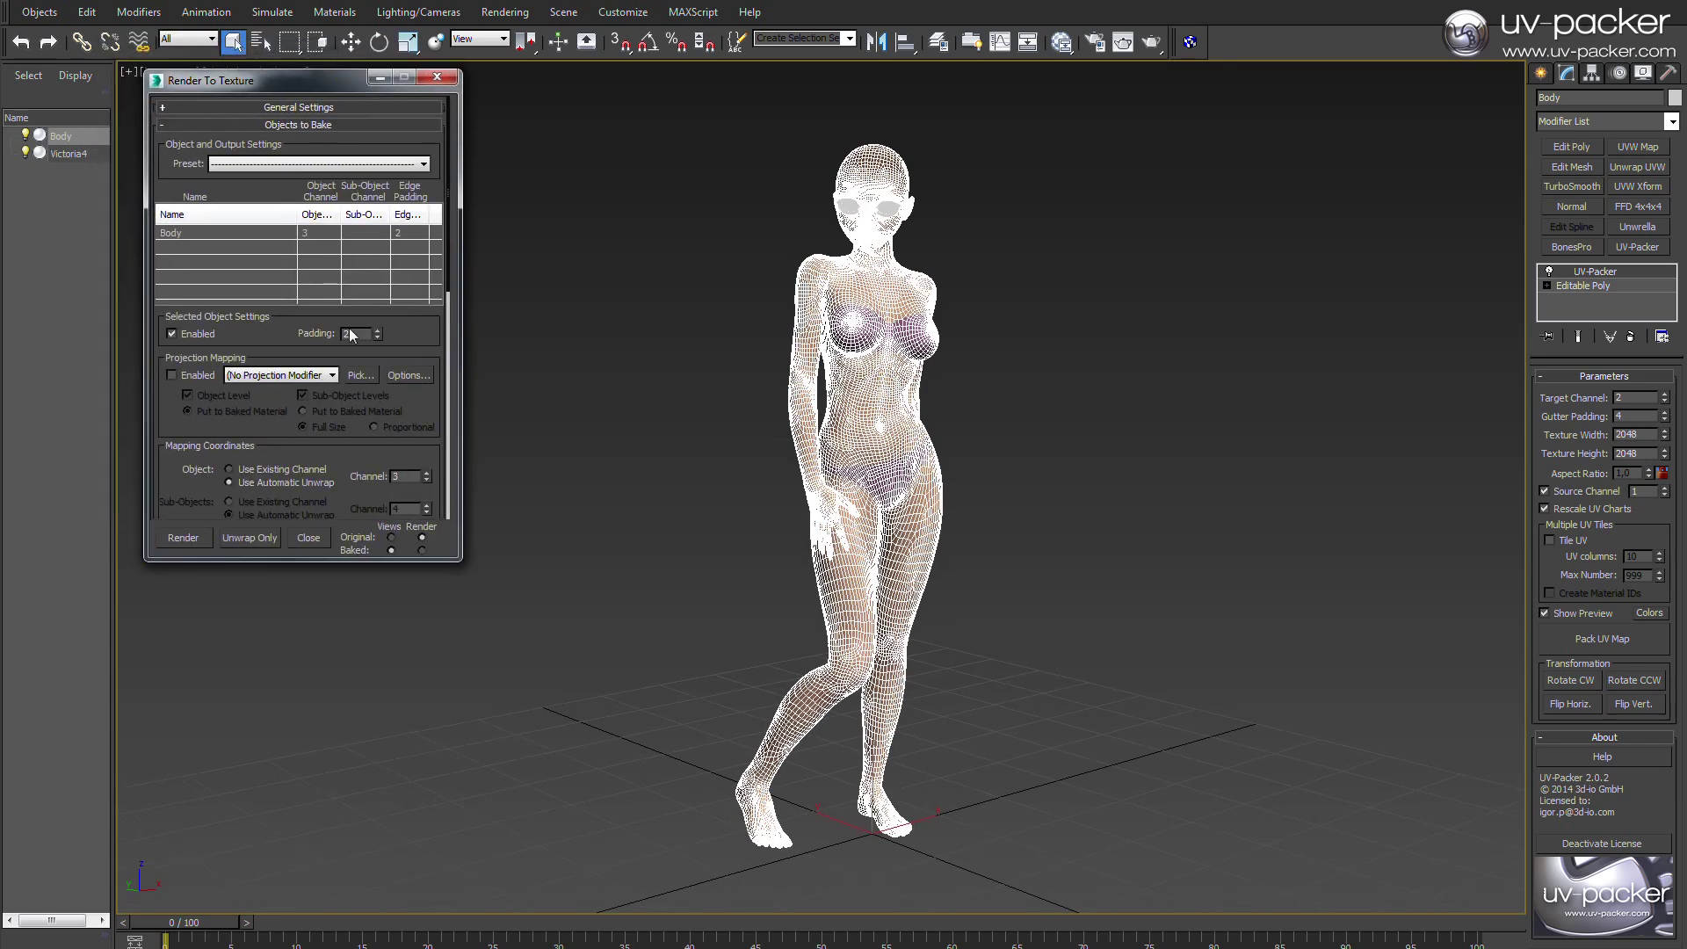
{"action": "left_click_drag", "start_coordinate": [461, 560], "coordinate": [483, 878]}
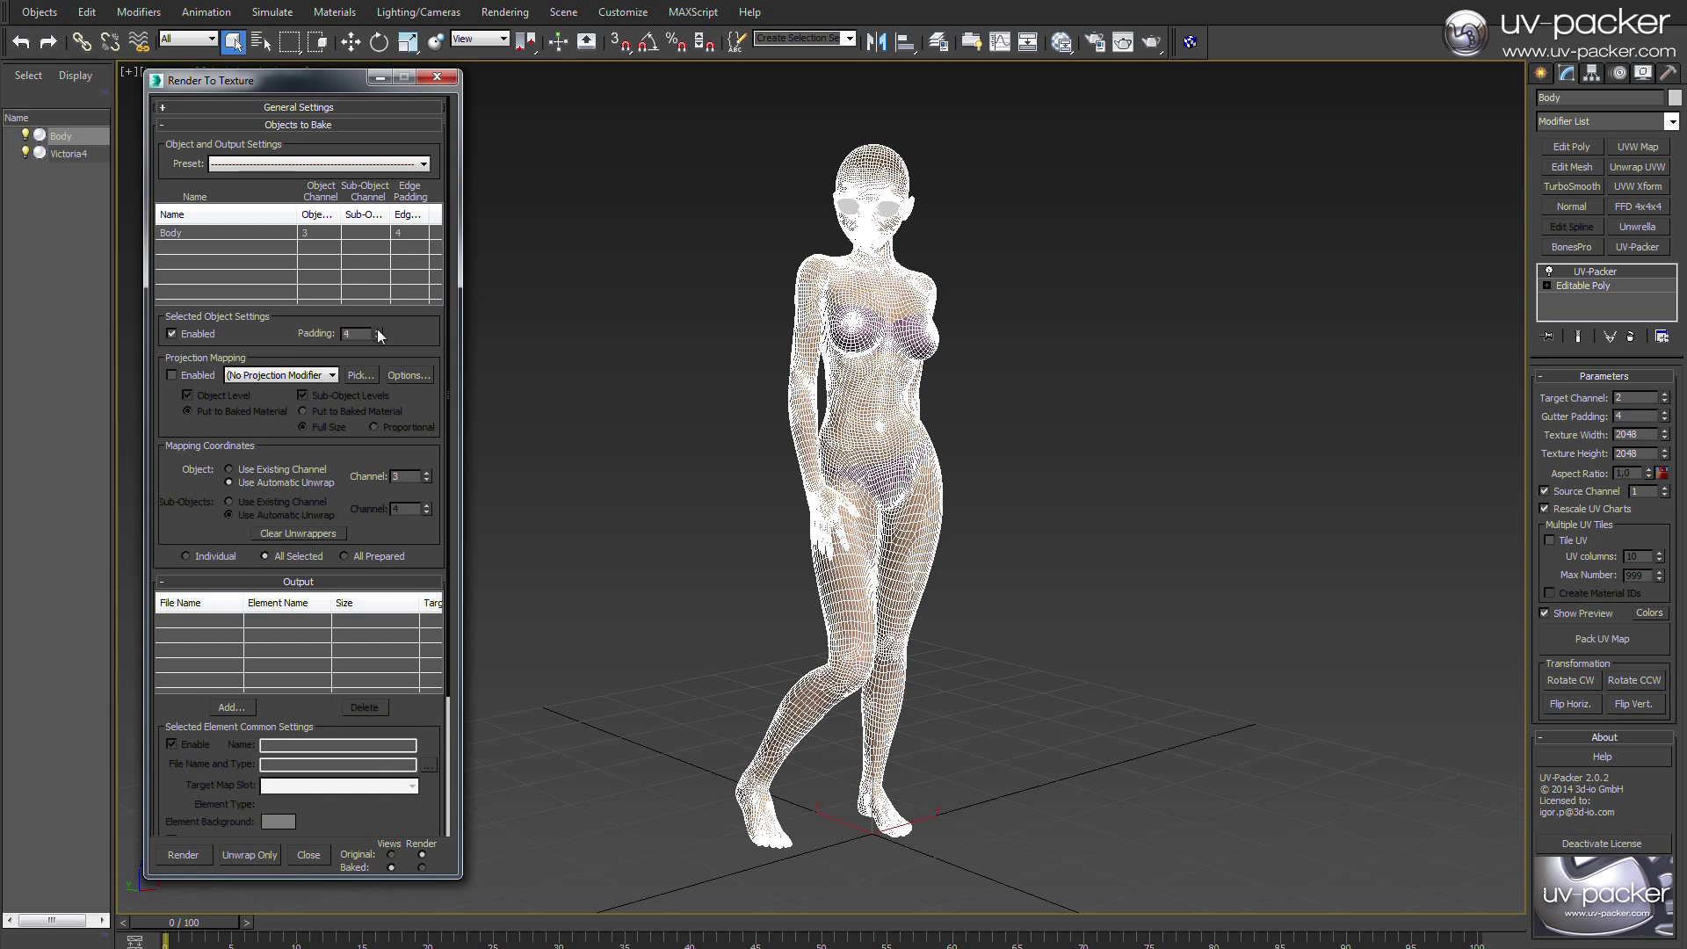
{"action": "left_click", "coordinate": [277, 470]}
{"action": "left_click", "coordinate": [426, 476]}
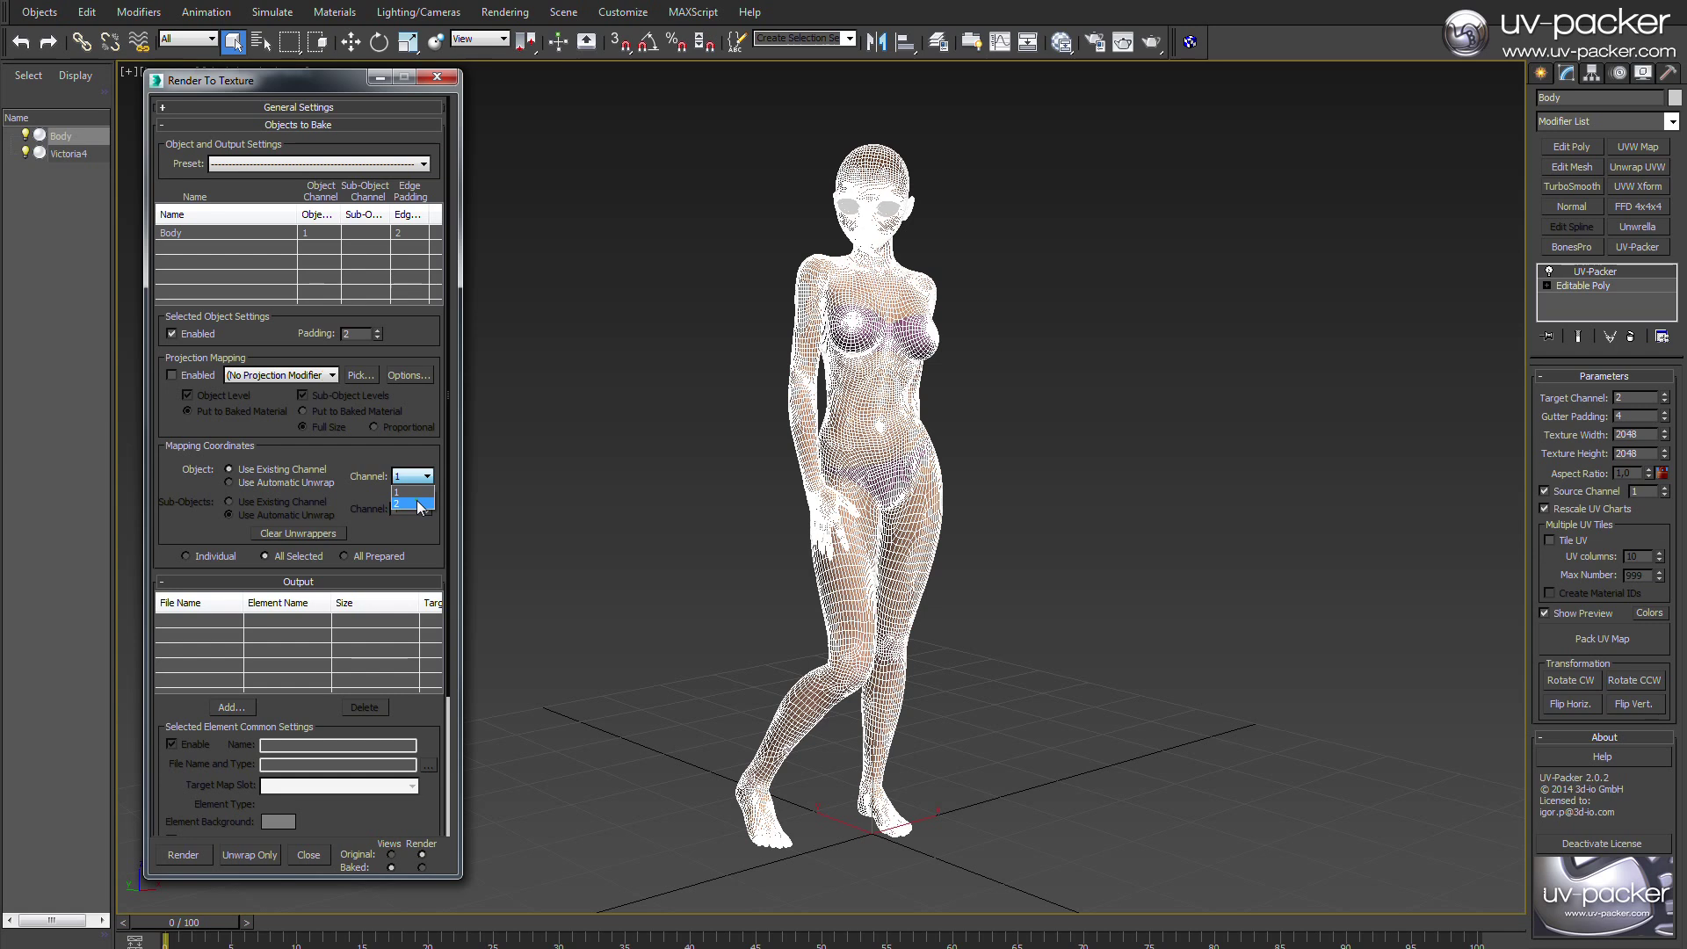
- Add a DiffuseMap element to the body's bake output
{"action": "scroll", "coordinate": [378, 492], "scroll_direction": "down", "scroll_amount": 2}
{"action": "left_click", "coordinate": [231, 623]}
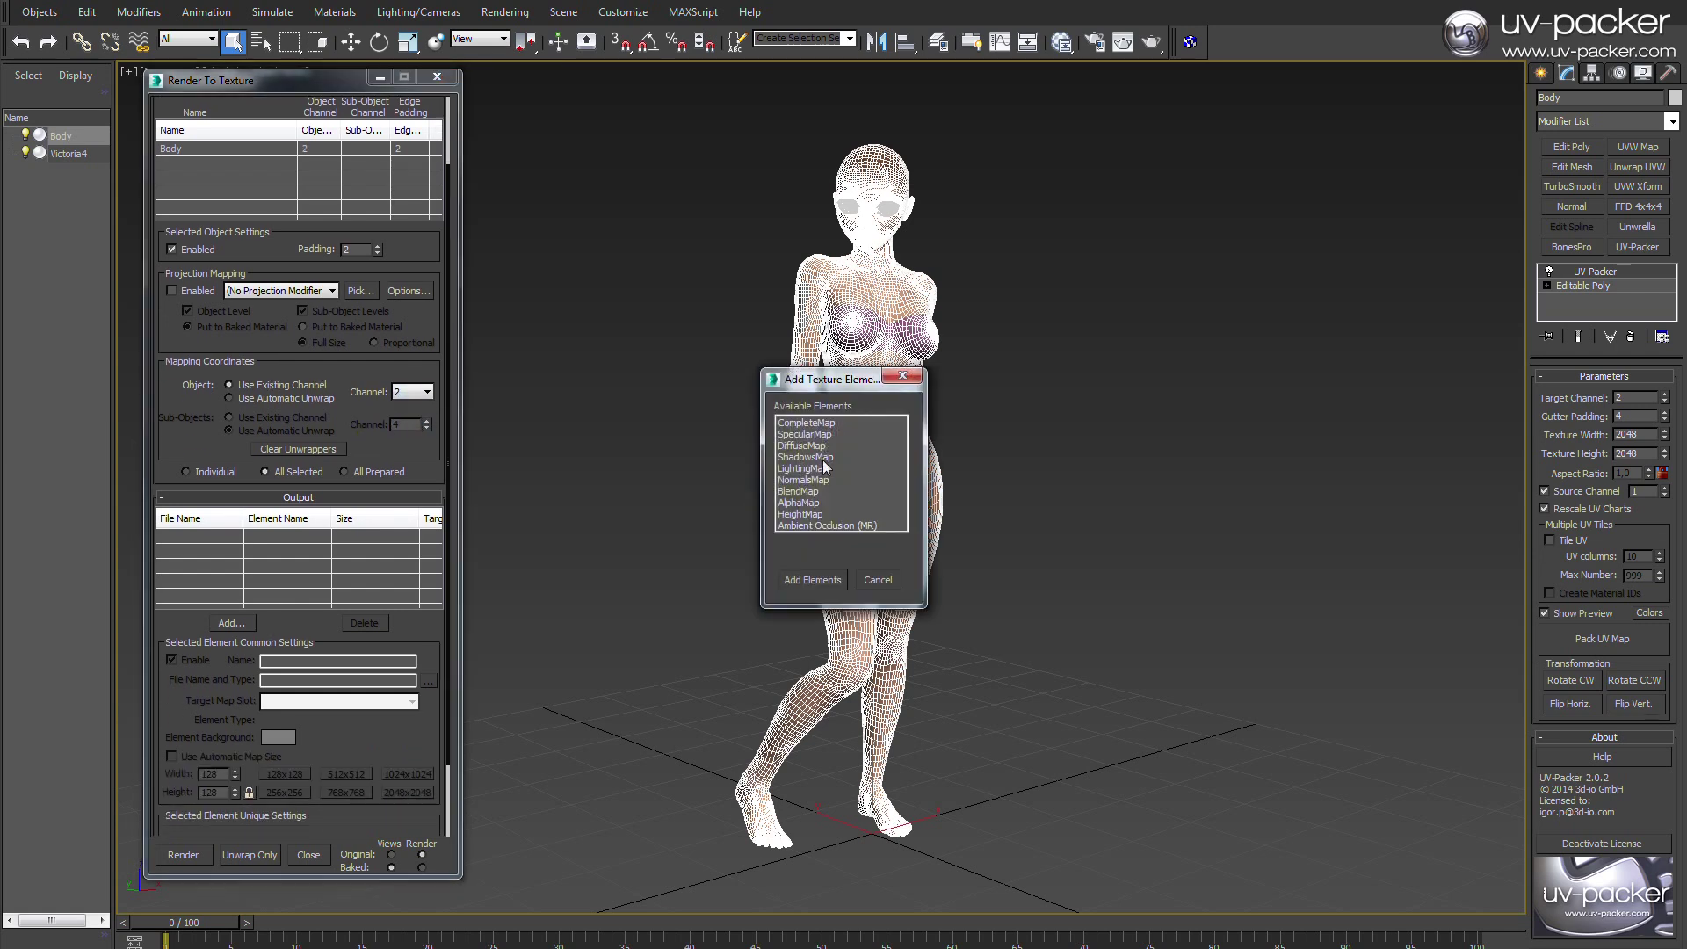
{"action": "left_click", "coordinate": [802, 445]}
{"action": "left_click", "coordinate": [813, 580]}
- Assign the DiffuseMap element to the Diffuse Color slot at 2048x2048 and check the baked material settings
{"action": "scroll", "coordinate": [402, 626], "scroll_direction": "down", "scroll_amount": 2}
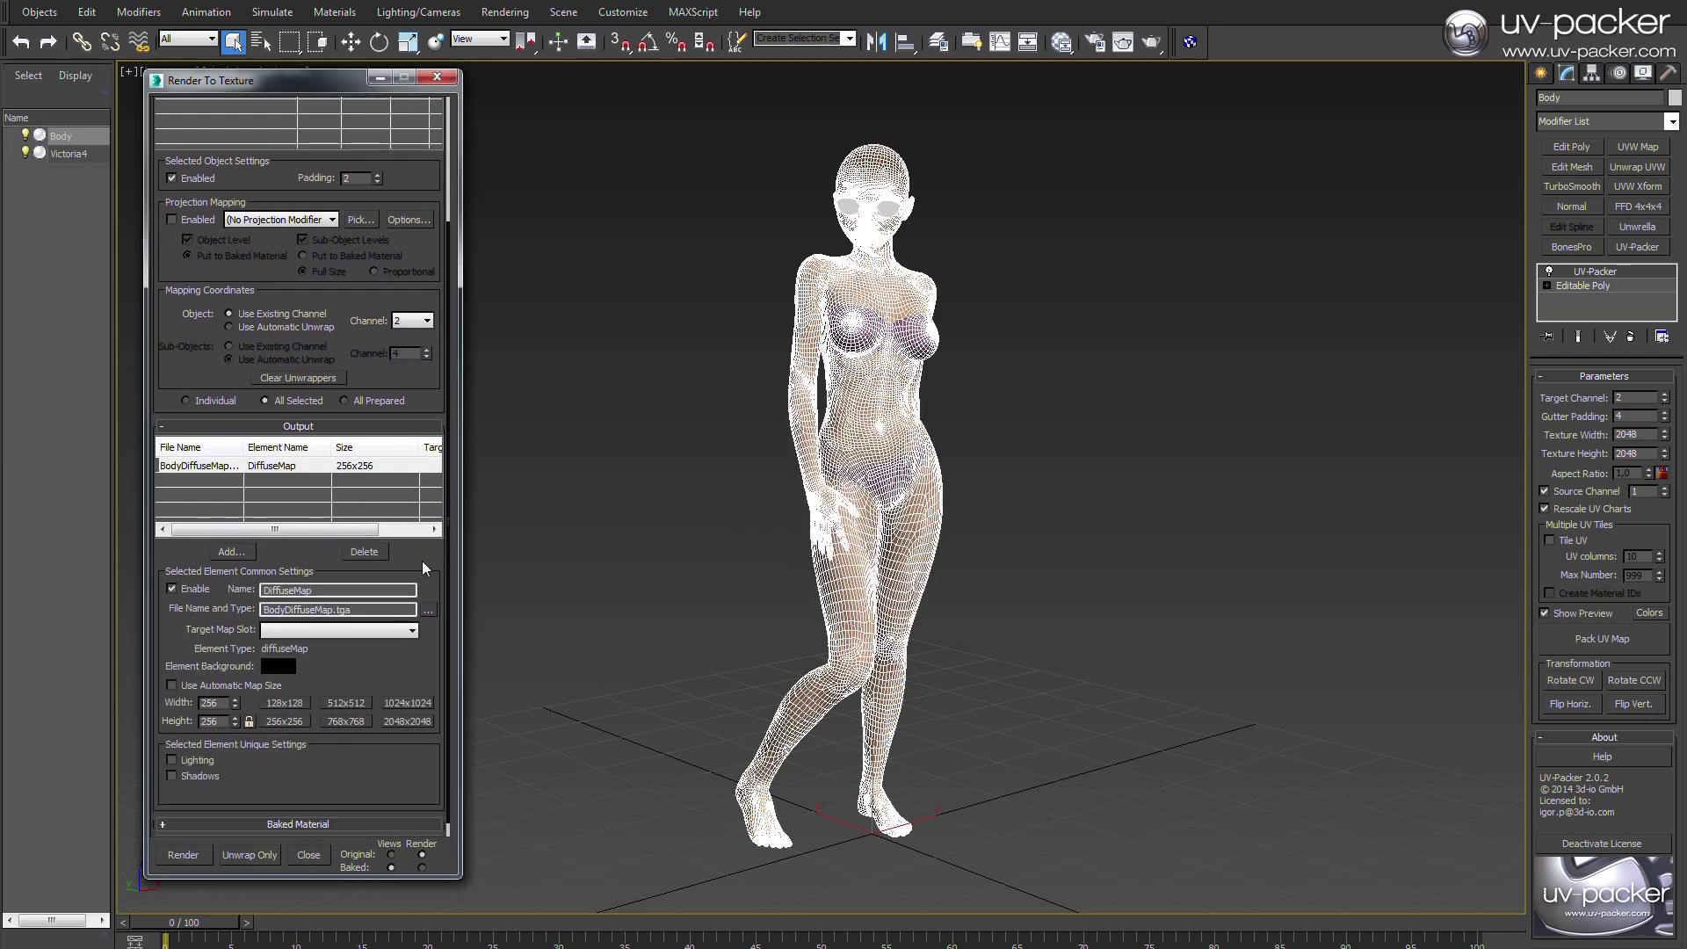
{"action": "left_click", "coordinate": [392, 631]}
{"action": "left_click", "coordinate": [362, 664]}
{"action": "scroll", "coordinate": [372, 633], "scroll_direction": "down", "scroll_amount": 1}
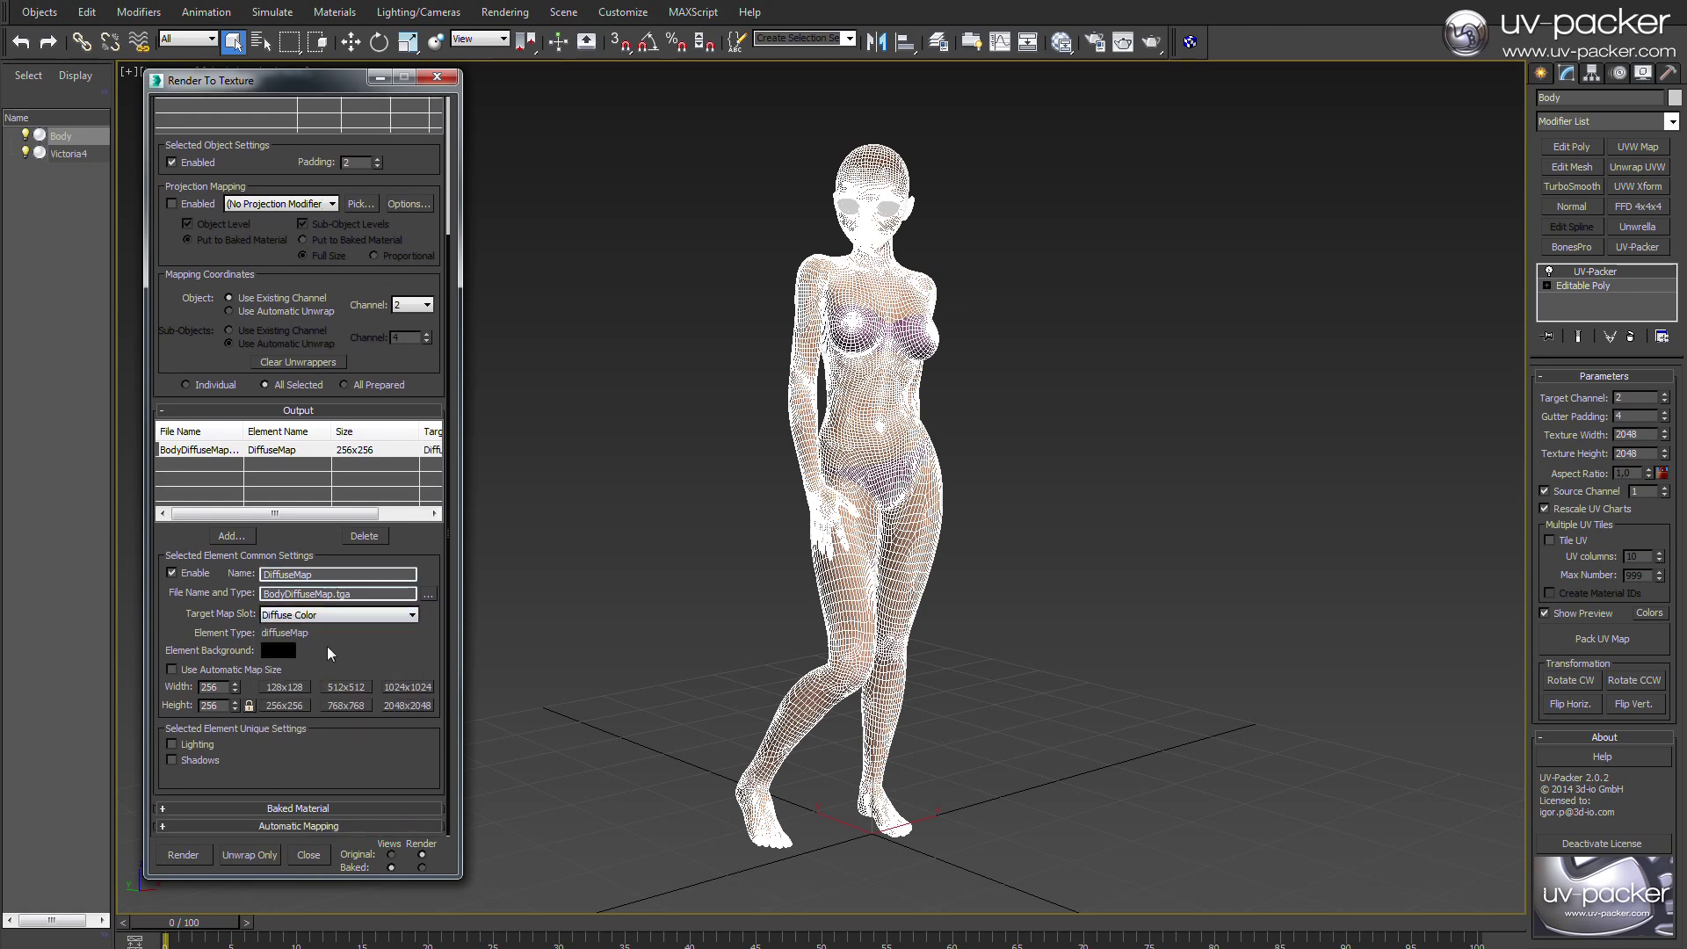
{"action": "left_click", "coordinate": [406, 705]}
{"action": "left_click", "coordinate": [272, 809]}
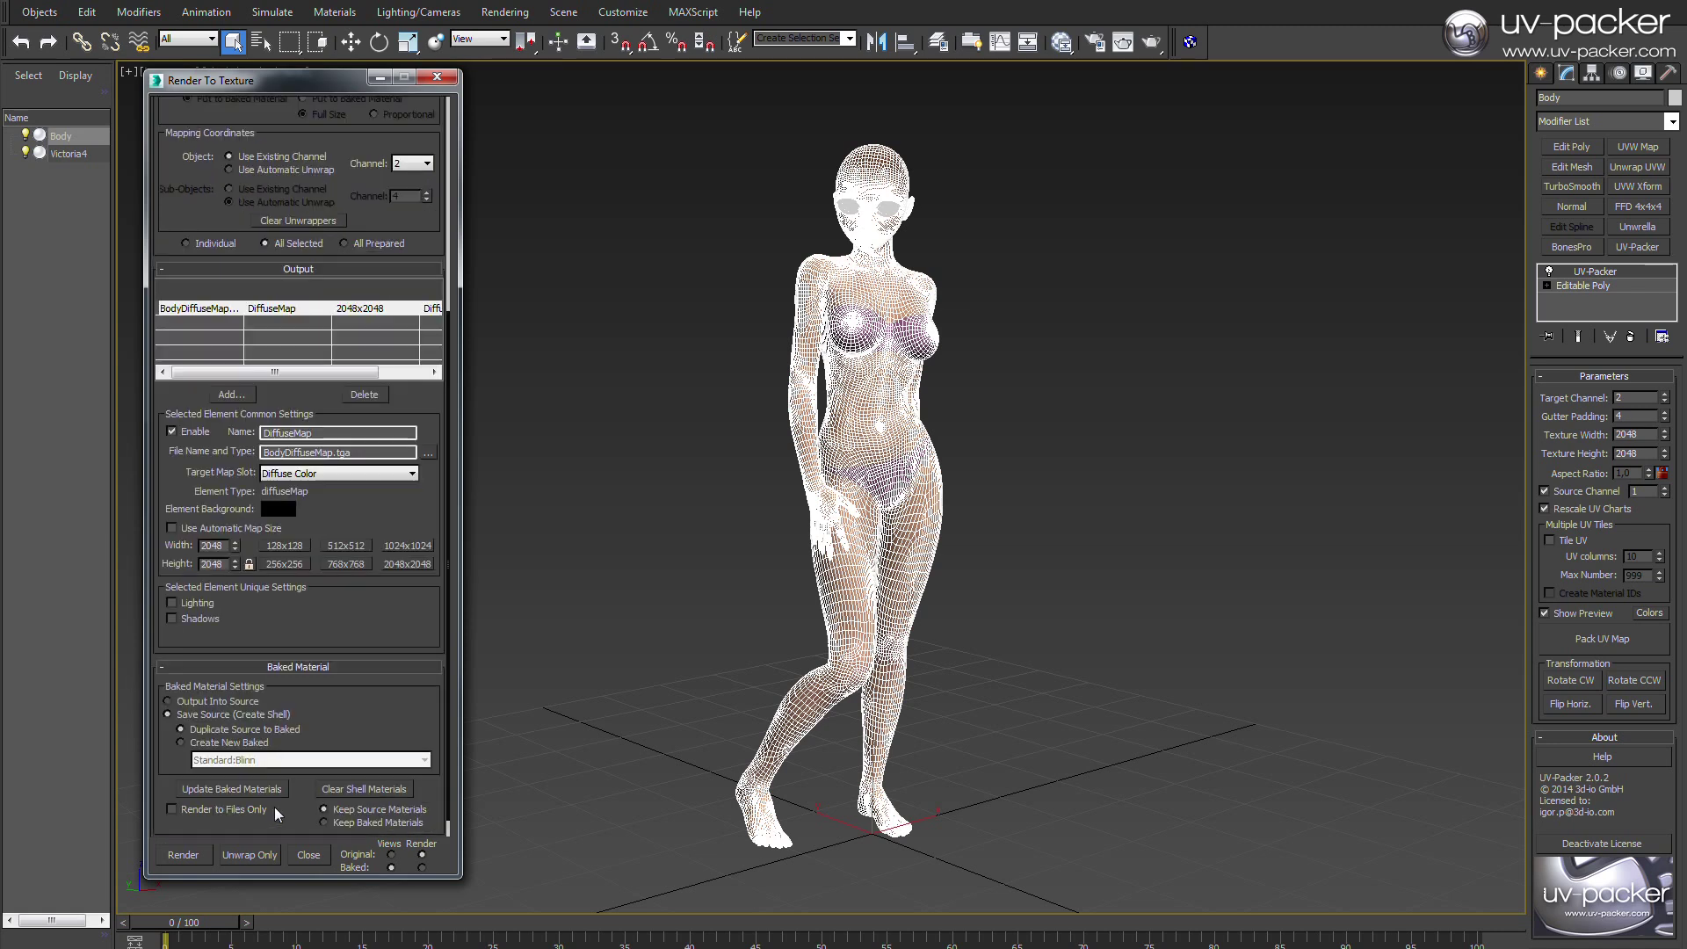
{"action": "scroll", "coordinate": [310, 683], "scroll_direction": "up", "scroll_amount": 10}
- Bake the body's diffuse map, view the rendered texture and minimize the Render To Texture dialog
{"action": "key", "text": "F3"}
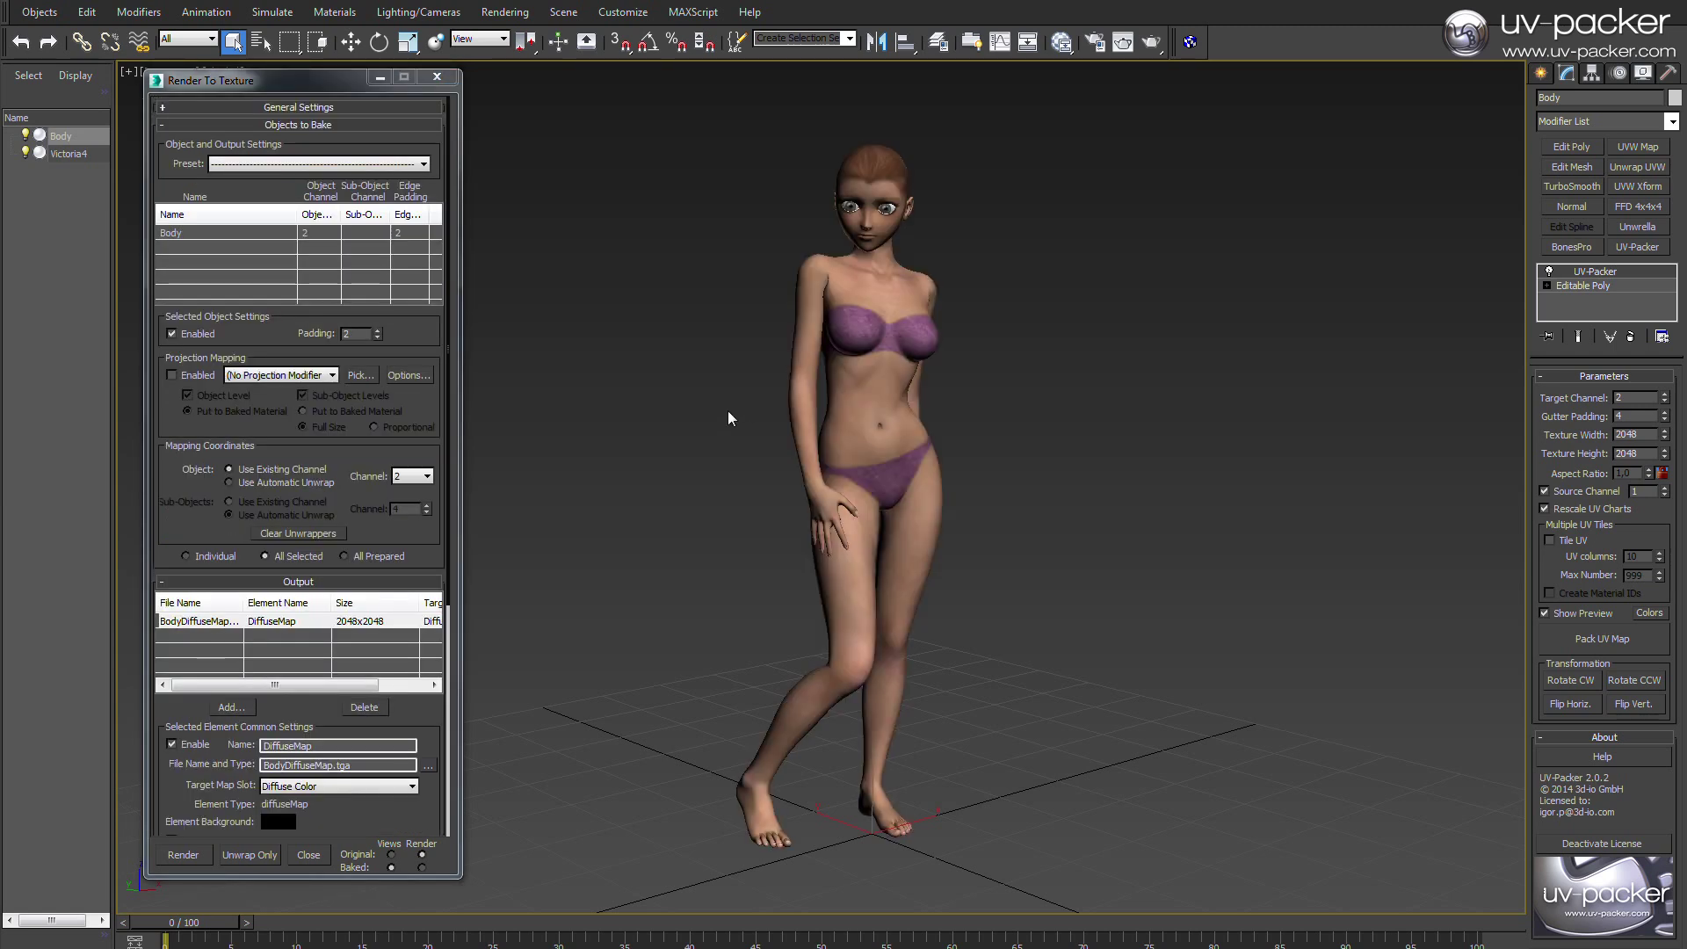
{"action": "left_click", "coordinate": [202, 852]}
{"action": "left_click_drag", "start_coordinate": [1178, 88], "coordinate": [746, 35]}
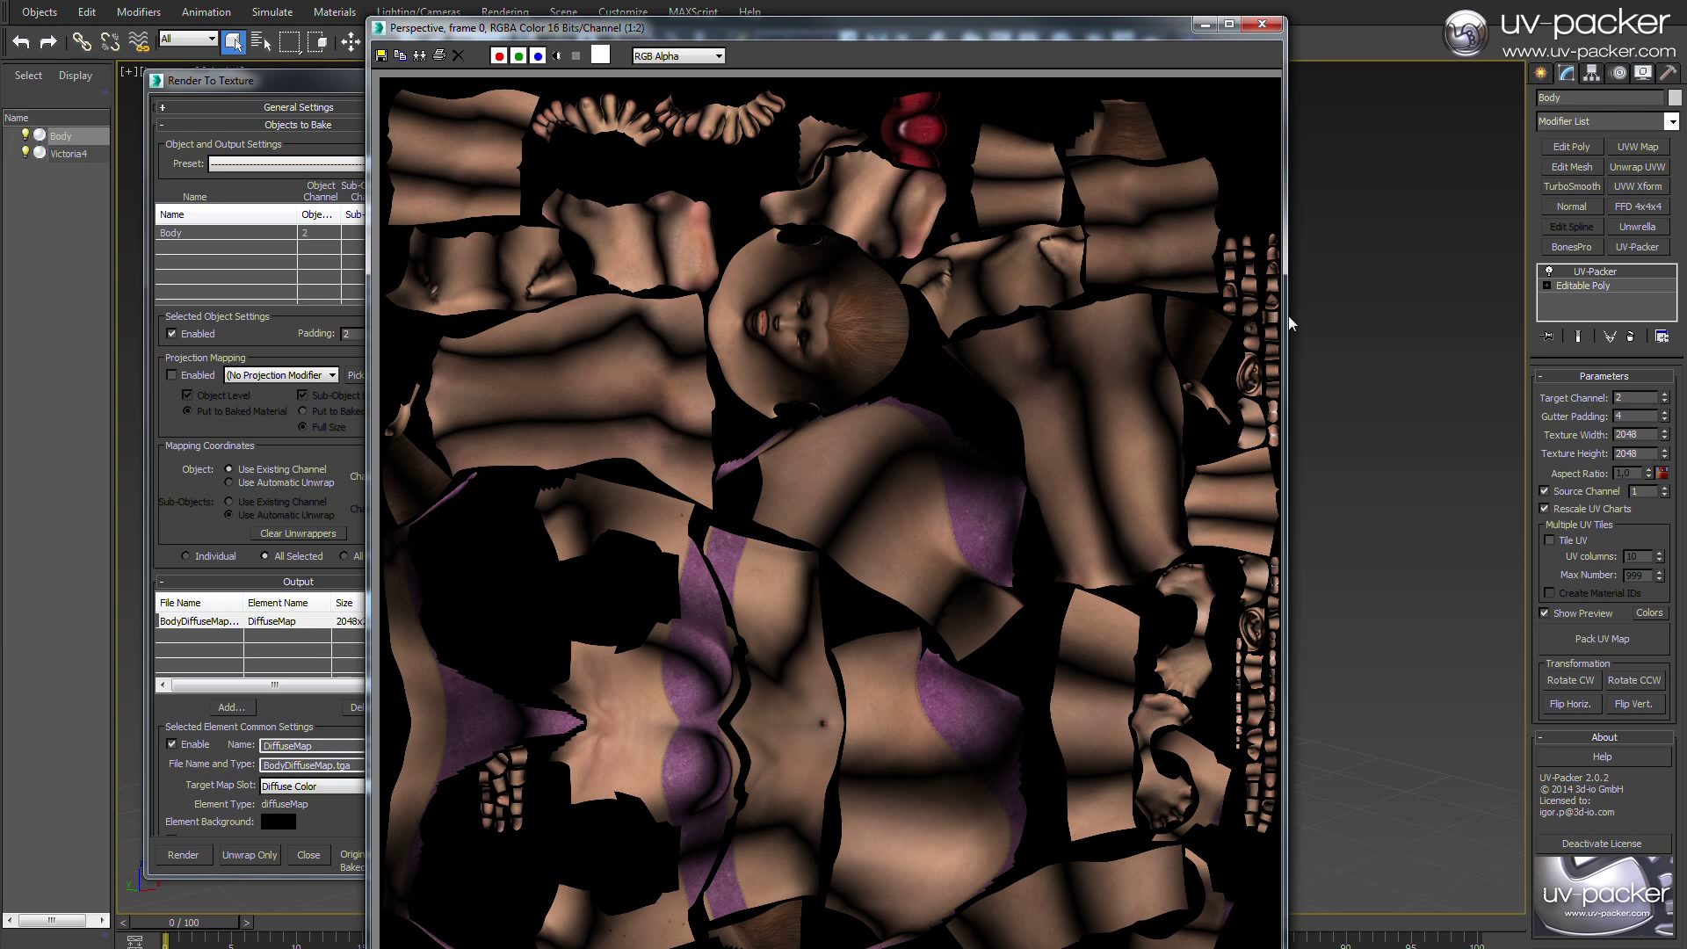
{"action": "left_click", "coordinate": [1263, 25]}
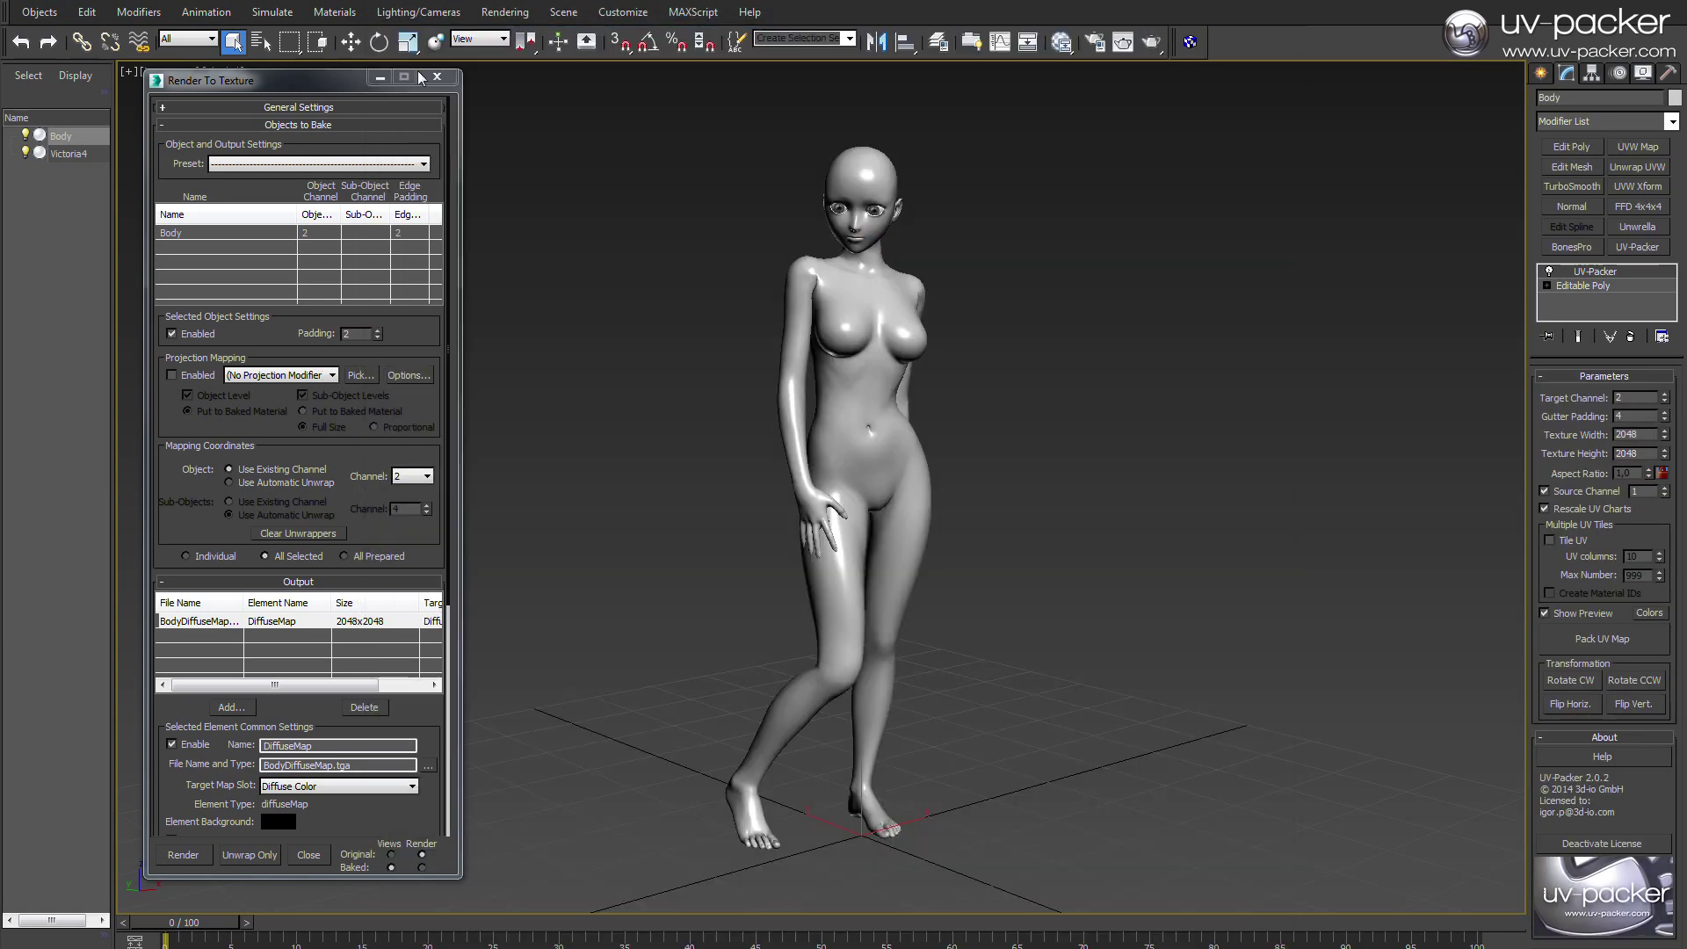
{"action": "left_click", "coordinate": [380, 78]}
- Create a new View3 in the Slate Material Editor and load the body's shell material into it
{"action": "key", "text": "m"}
{"action": "middle_click_drag", "start_coordinate": [536, 349], "coordinate": [332, 341]}
{"action": "right_click", "coordinate": [368, 195]}
{"action": "left_click", "coordinate": [373, 205]}
{"action": "left_click", "coordinate": [373, 226]}
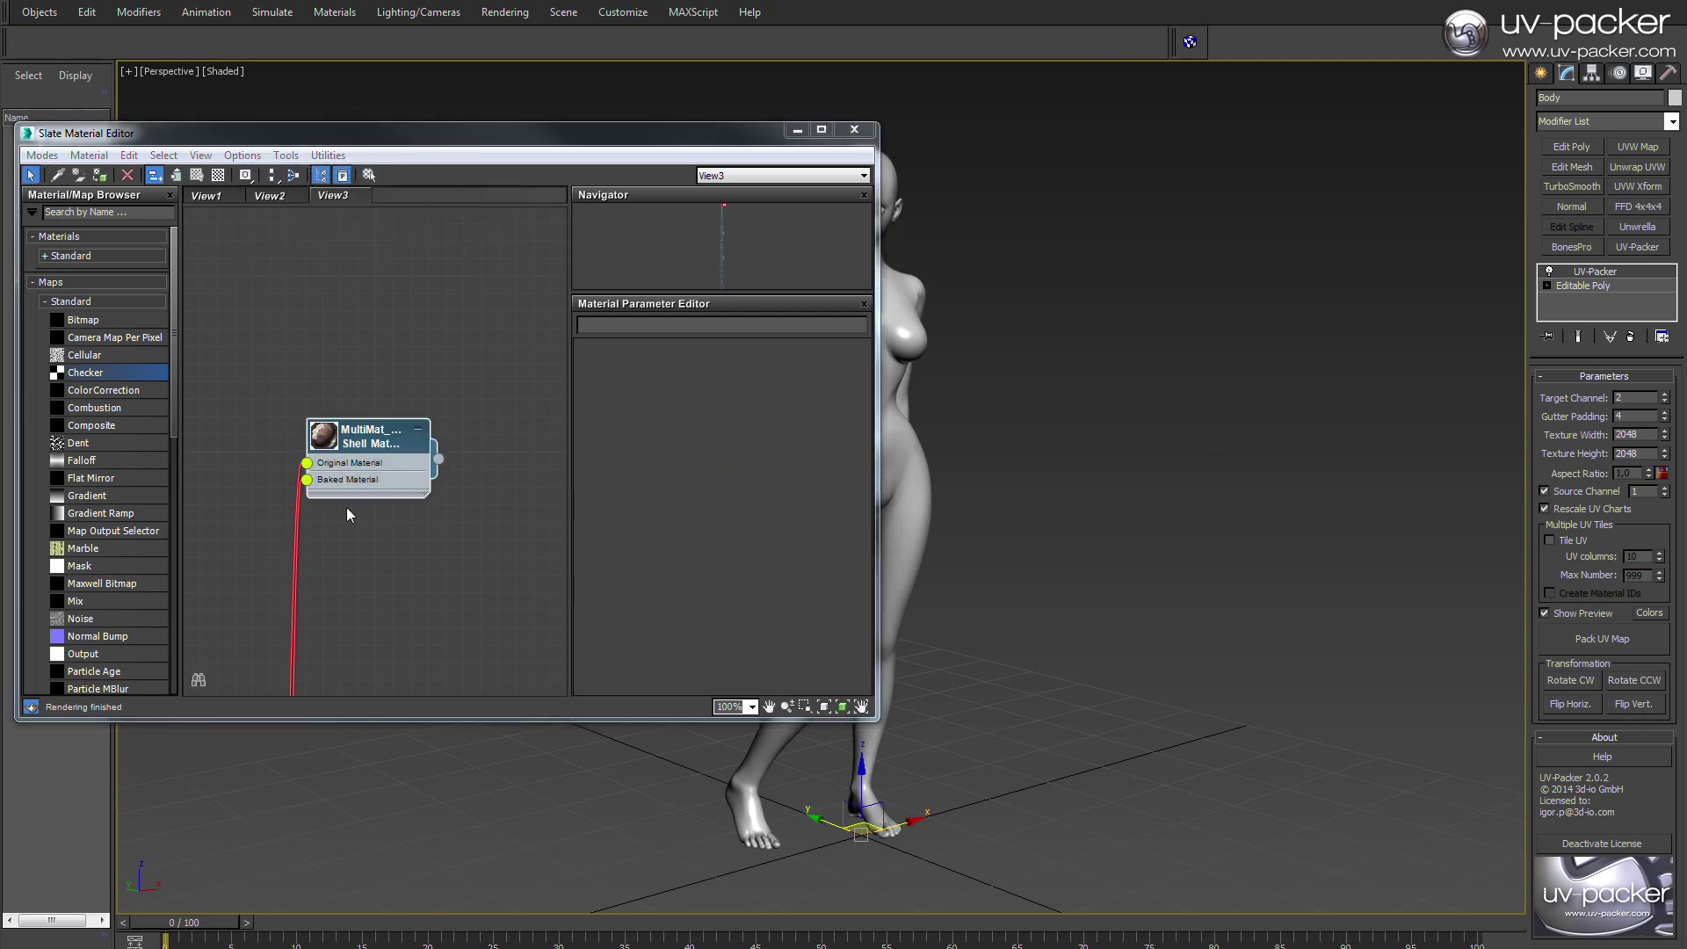
- Remove the original material branch from the body's shell material node
{"action": "middle_click_drag", "start_coordinate": [346, 508], "coordinate": [429, 445]}
{"action": "scroll", "coordinate": [428, 509], "scroll_direction": "down", "scroll_amount": 8}
{"action": "middle_click_drag", "start_coordinate": [429, 552], "coordinate": [409, 425]}
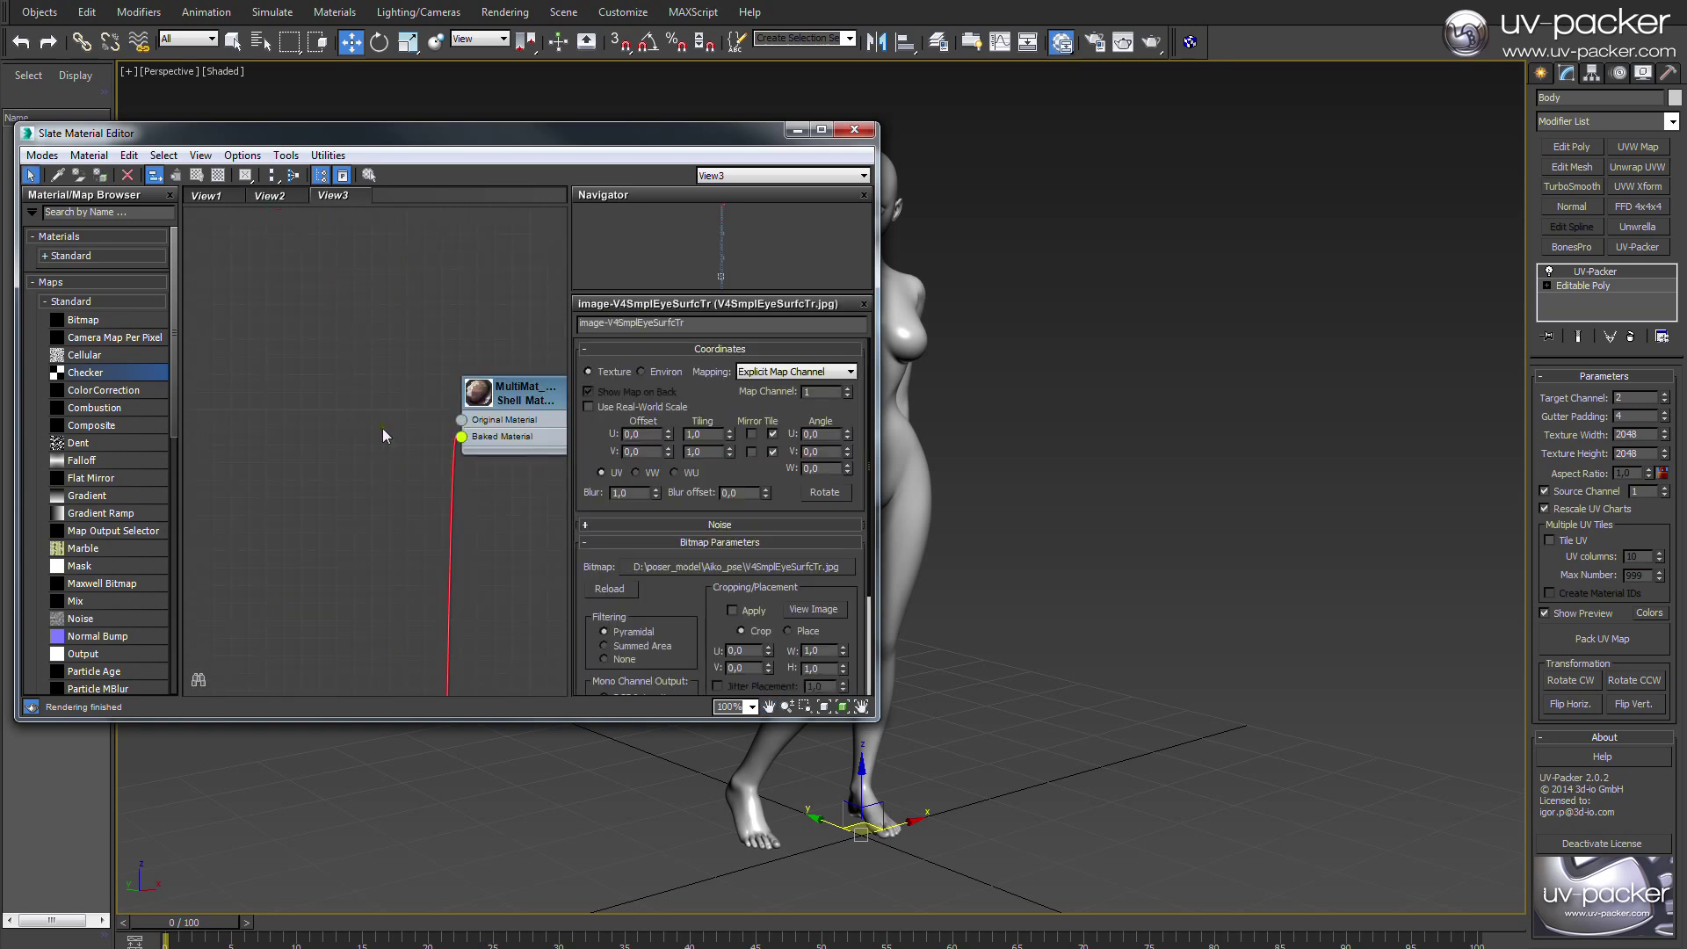
- Move the BodyDiffuseMap.tga bitmap node clear of the baked sub-materials and show its parameters
{"action": "middle_click_drag", "start_coordinate": [473, 580], "coordinate": [436, 382]}
{"action": "scroll", "coordinate": [382, 353], "scroll_direction": "down", "scroll_amount": 8}
{"action": "scroll", "coordinate": [436, 457], "scroll_direction": "up", "scroll_amount": 9}
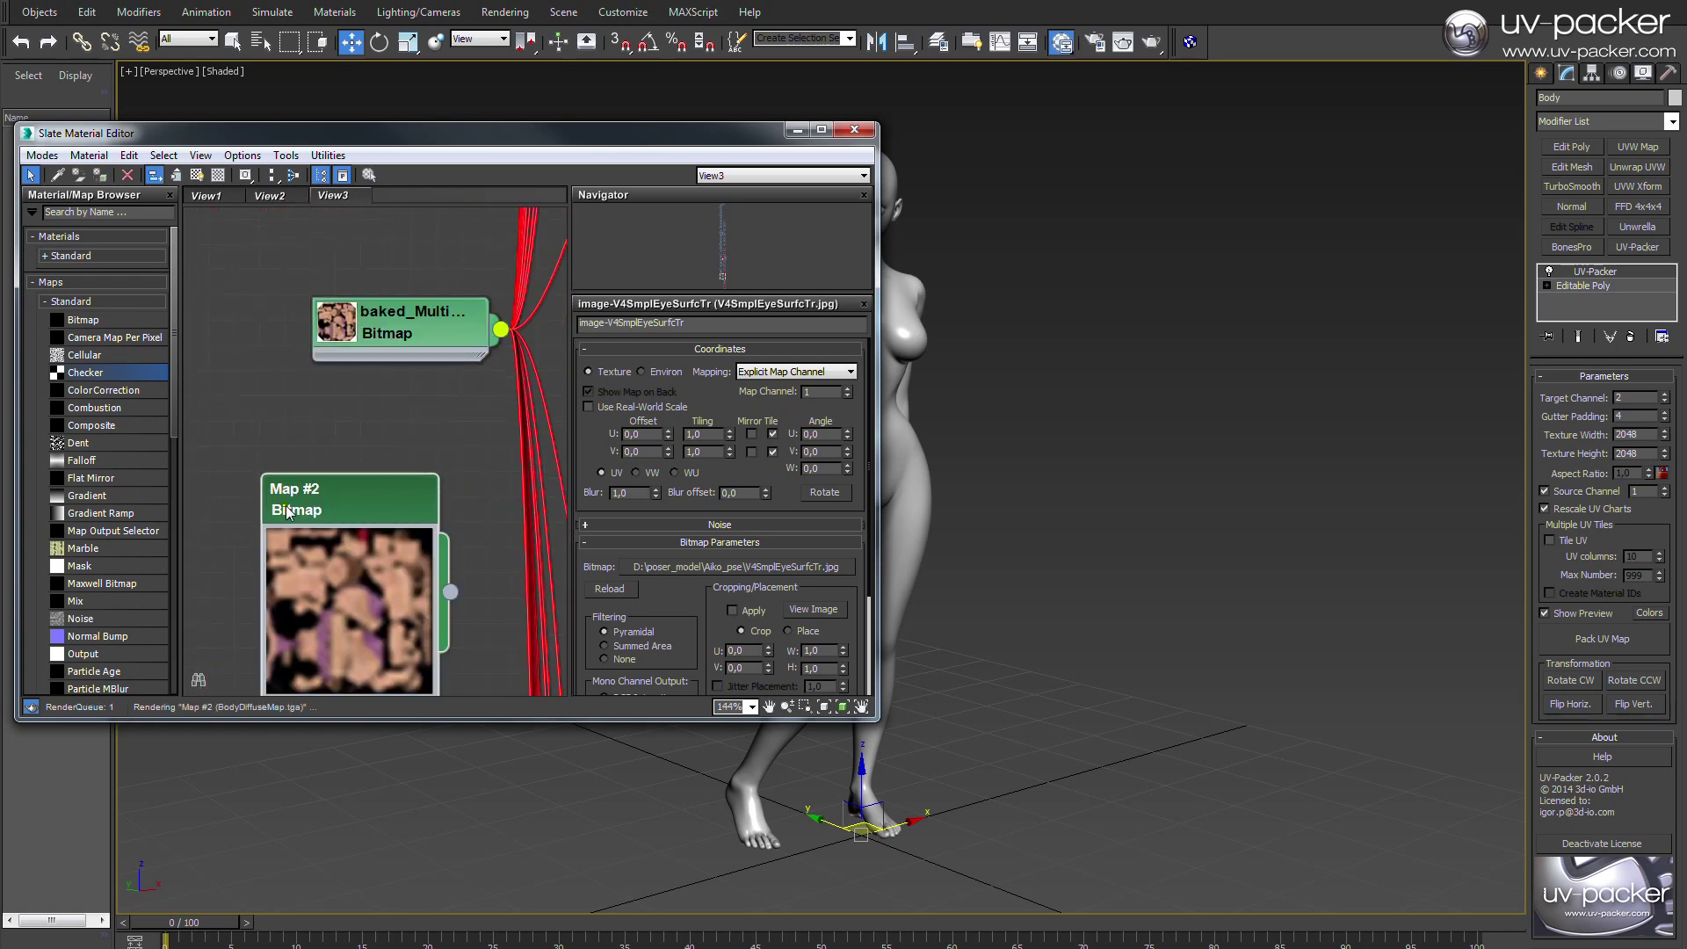
{"action": "left_click_drag", "start_coordinate": [373, 497], "coordinate": [366, 407]}
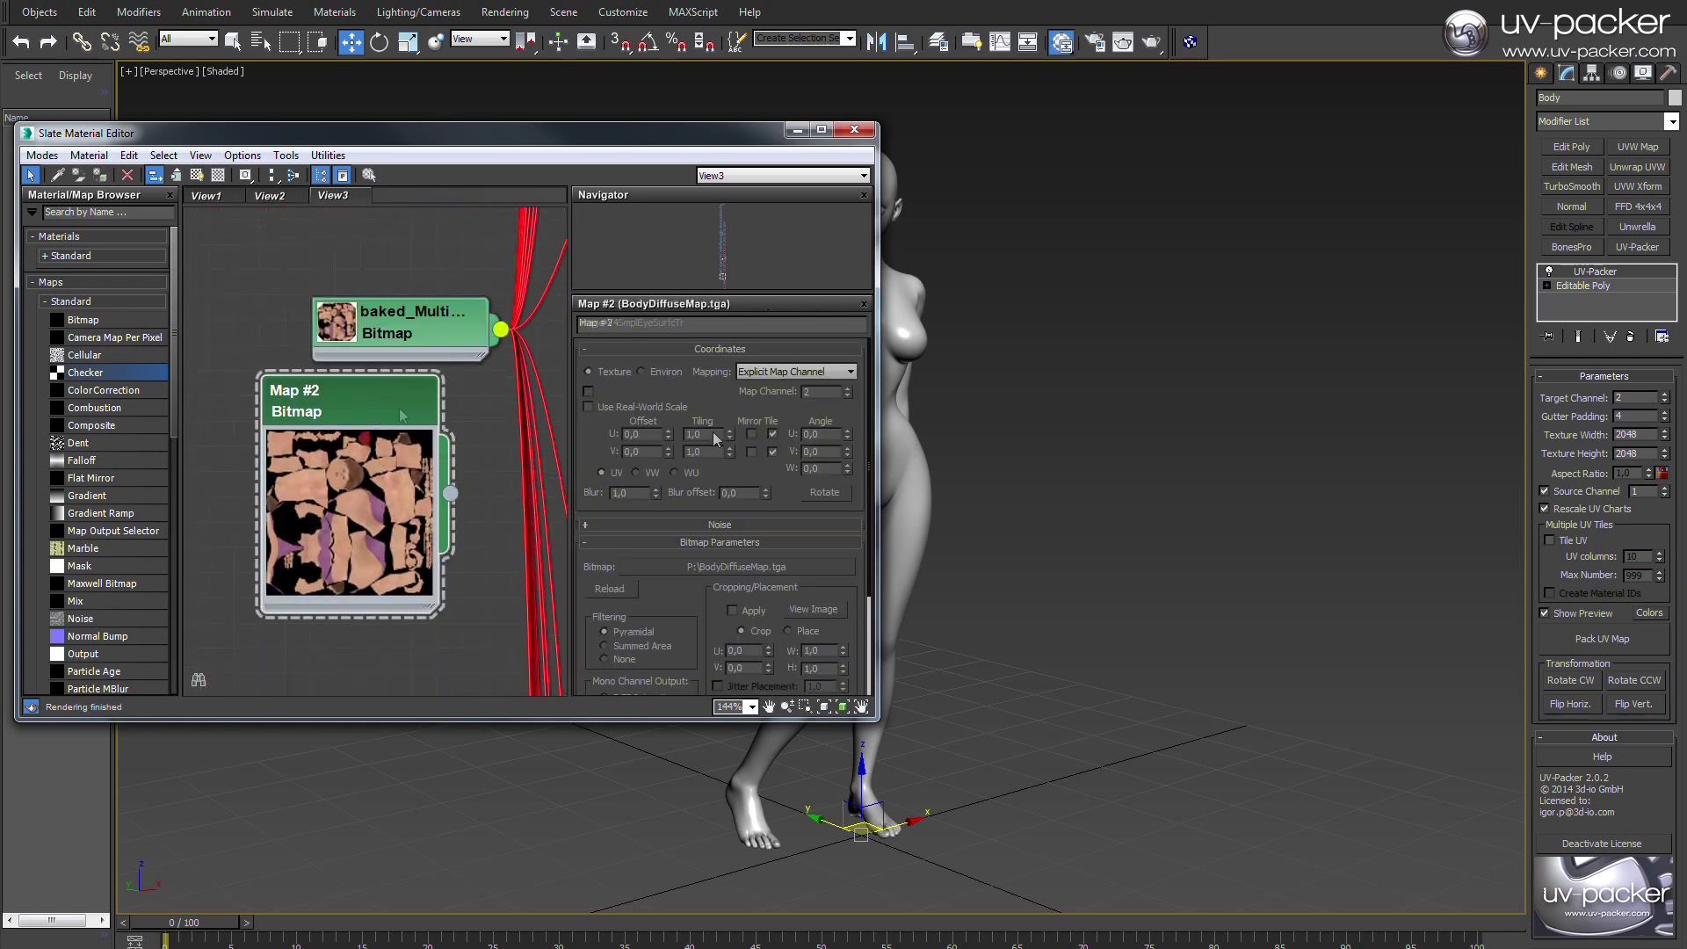
{"action": "double_click", "coordinate": [351, 527]}
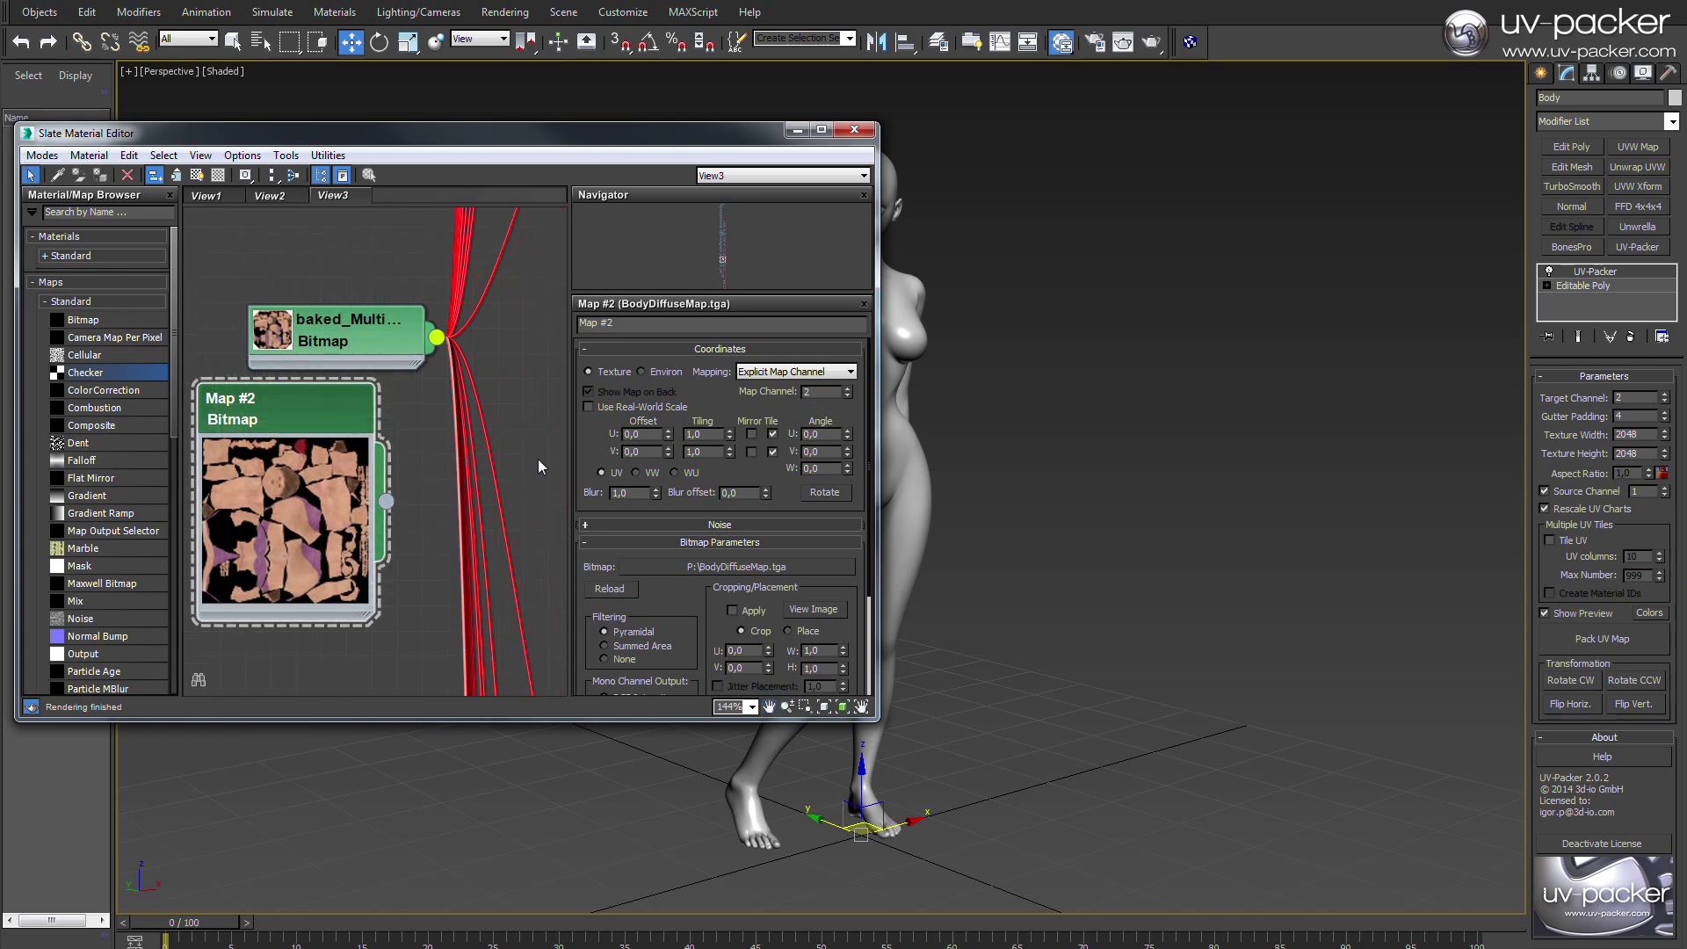
{"action": "scroll", "coordinate": [514, 471], "scroll_direction": "down", "scroll_amount": 2}
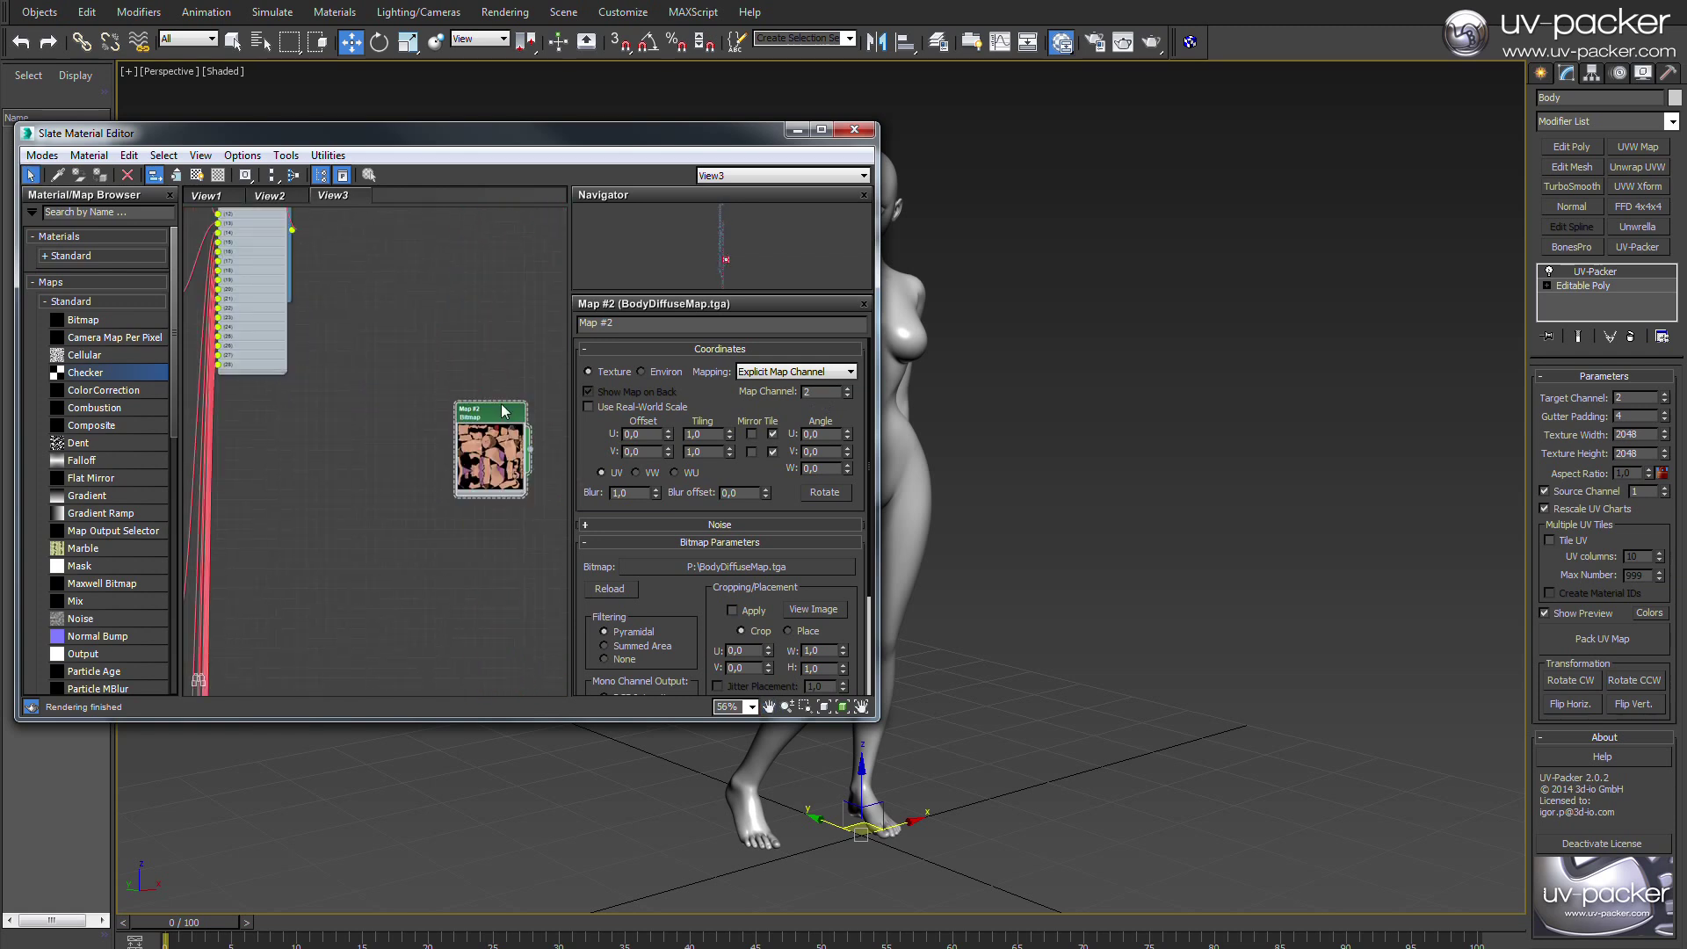
- Add a Standard material and connect the BodyDiffuseMap.tga bitmap to its Diffuse Color, then show the material's parameters
{"action": "middle_click_drag", "start_coordinate": [505, 411], "coordinate": [340, 378]}
{"action": "left_click", "coordinate": [79, 256]}
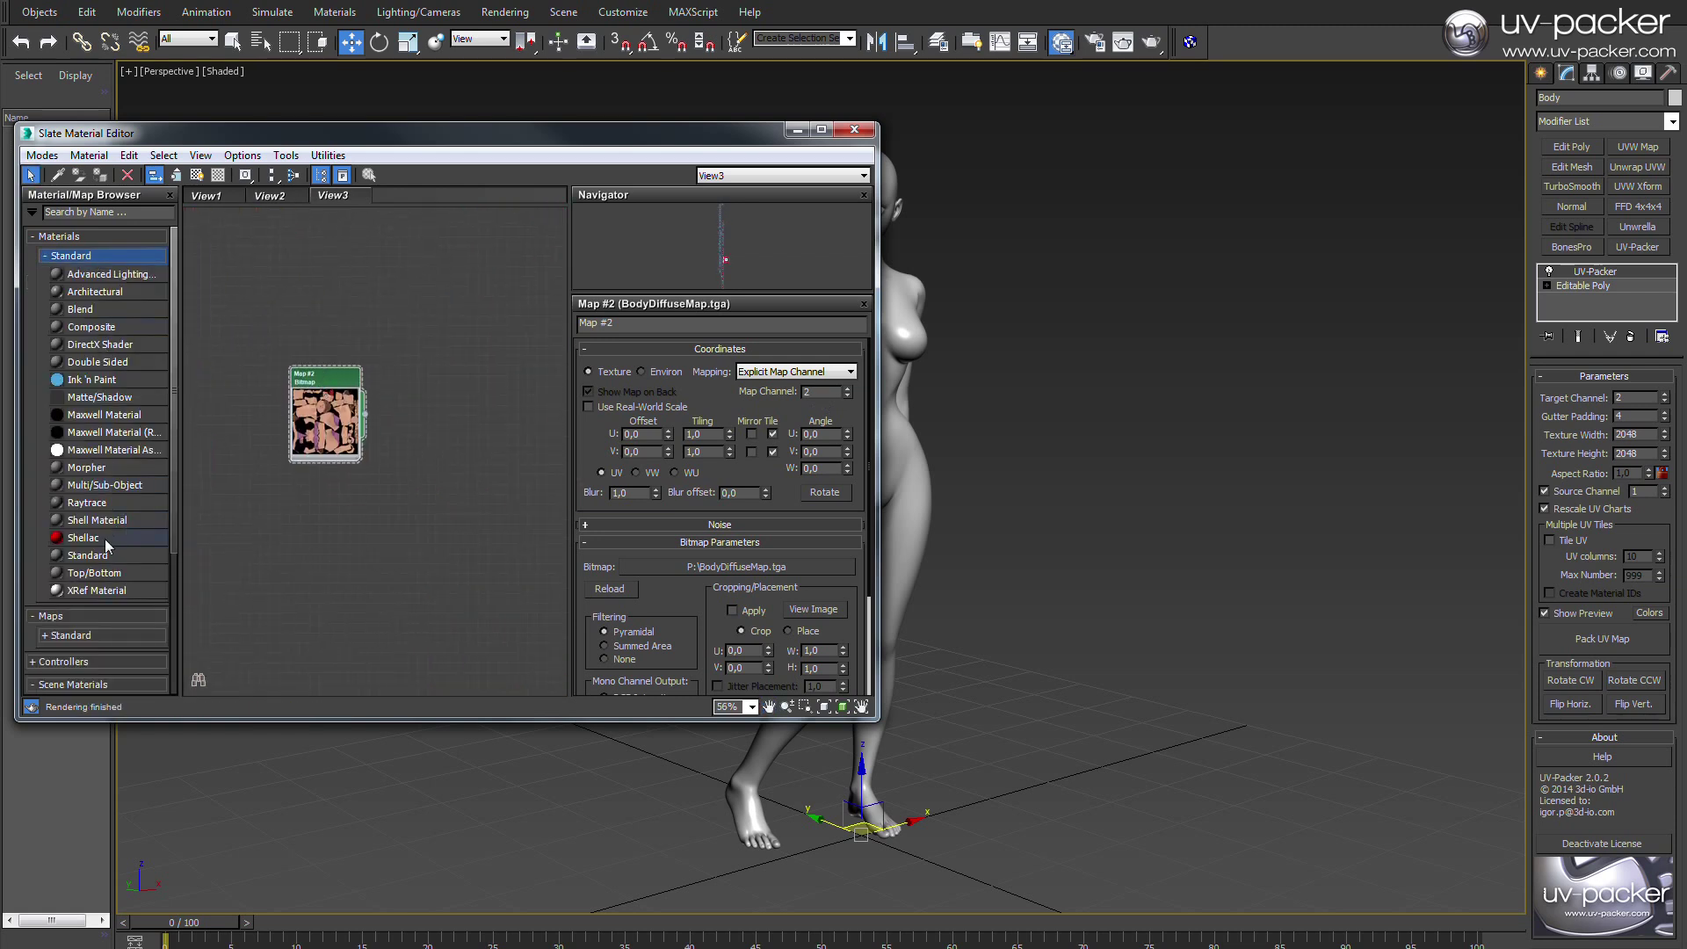
{"action": "left_click_drag", "start_coordinate": [103, 553], "coordinate": [435, 386]}
{"action": "scroll", "coordinate": [428, 412], "scroll_direction": "up", "scroll_amount": 2}
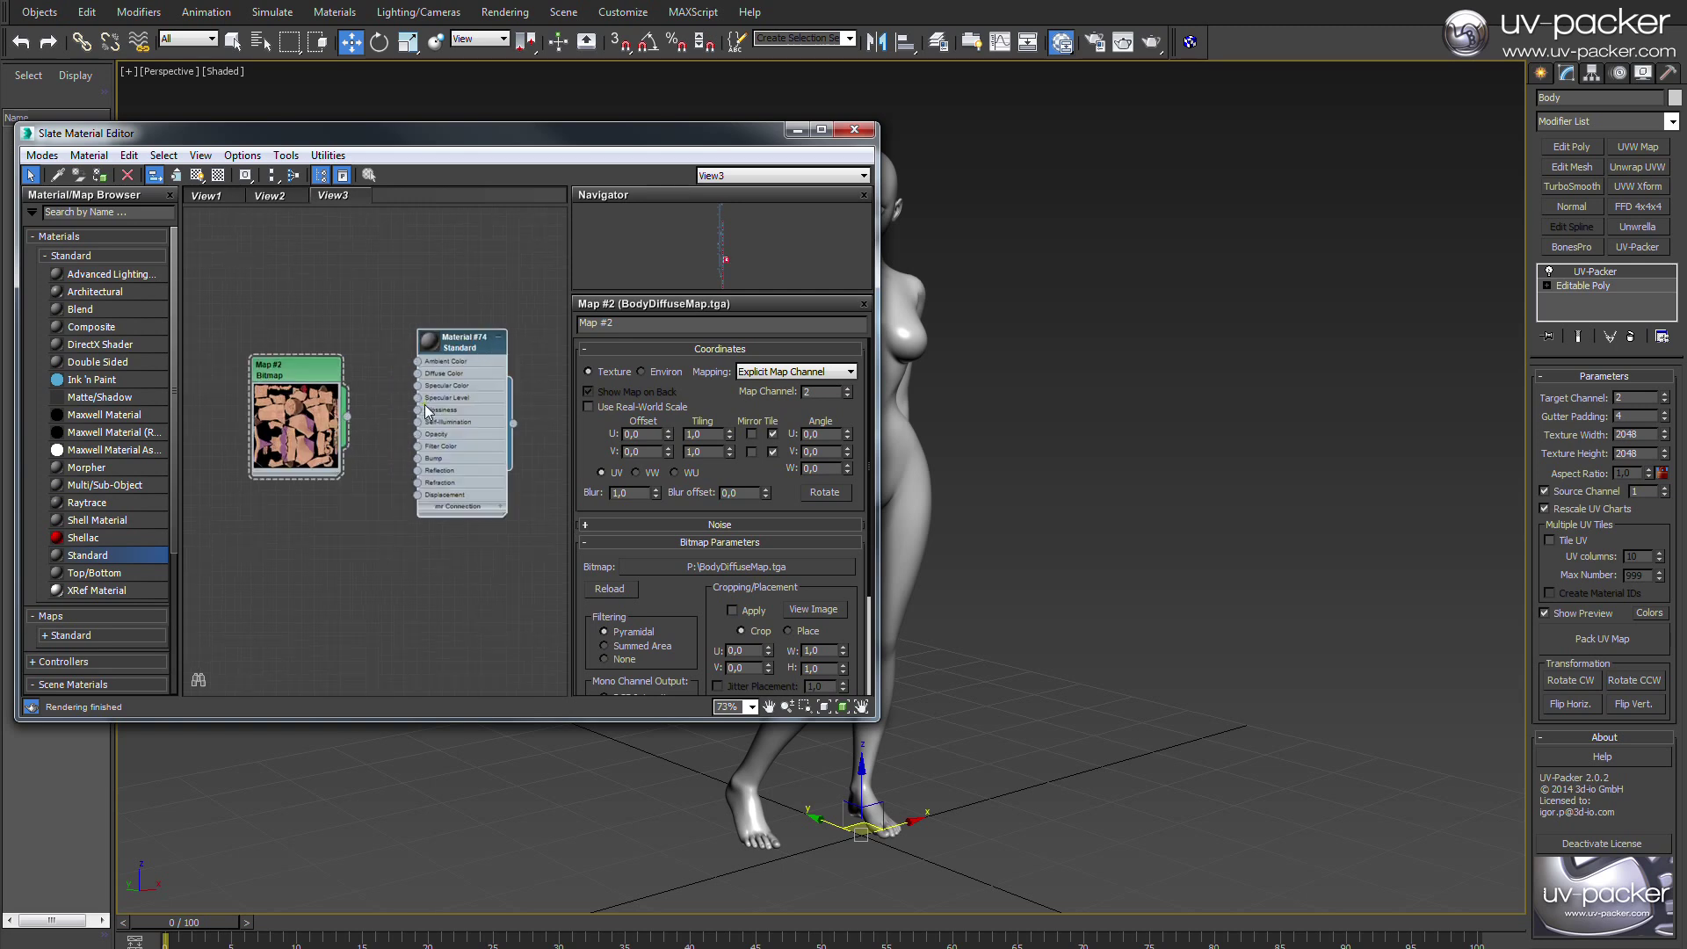
{"action": "scroll", "coordinate": [428, 412], "scroll_direction": "up", "scroll_amount": 2}
{"action": "left_click_drag", "start_coordinate": [330, 420], "coordinate": [426, 361]}
{"action": "left_click", "coordinate": [494, 327]}
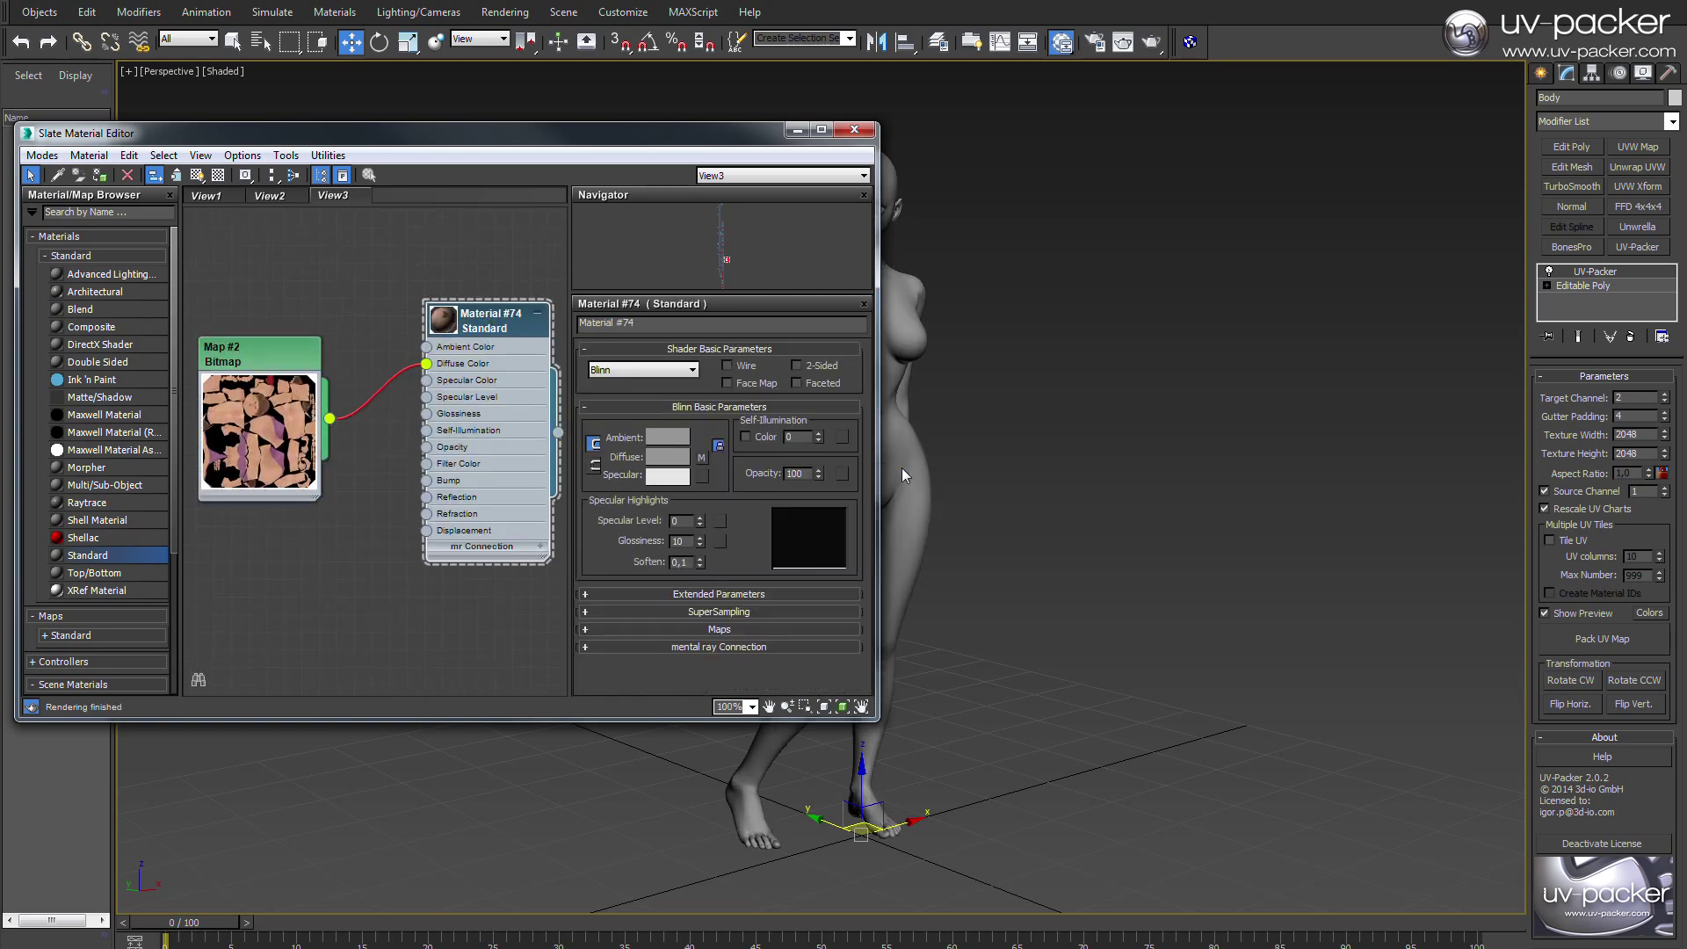
- Assign the new Standard material to the body and display its texture in the viewport
{"action": "middle_click_drag", "start_coordinate": [901, 467], "coordinate": [1167, 505], "text": "alt"}
{"action": "left_click", "coordinate": [511, 334]}
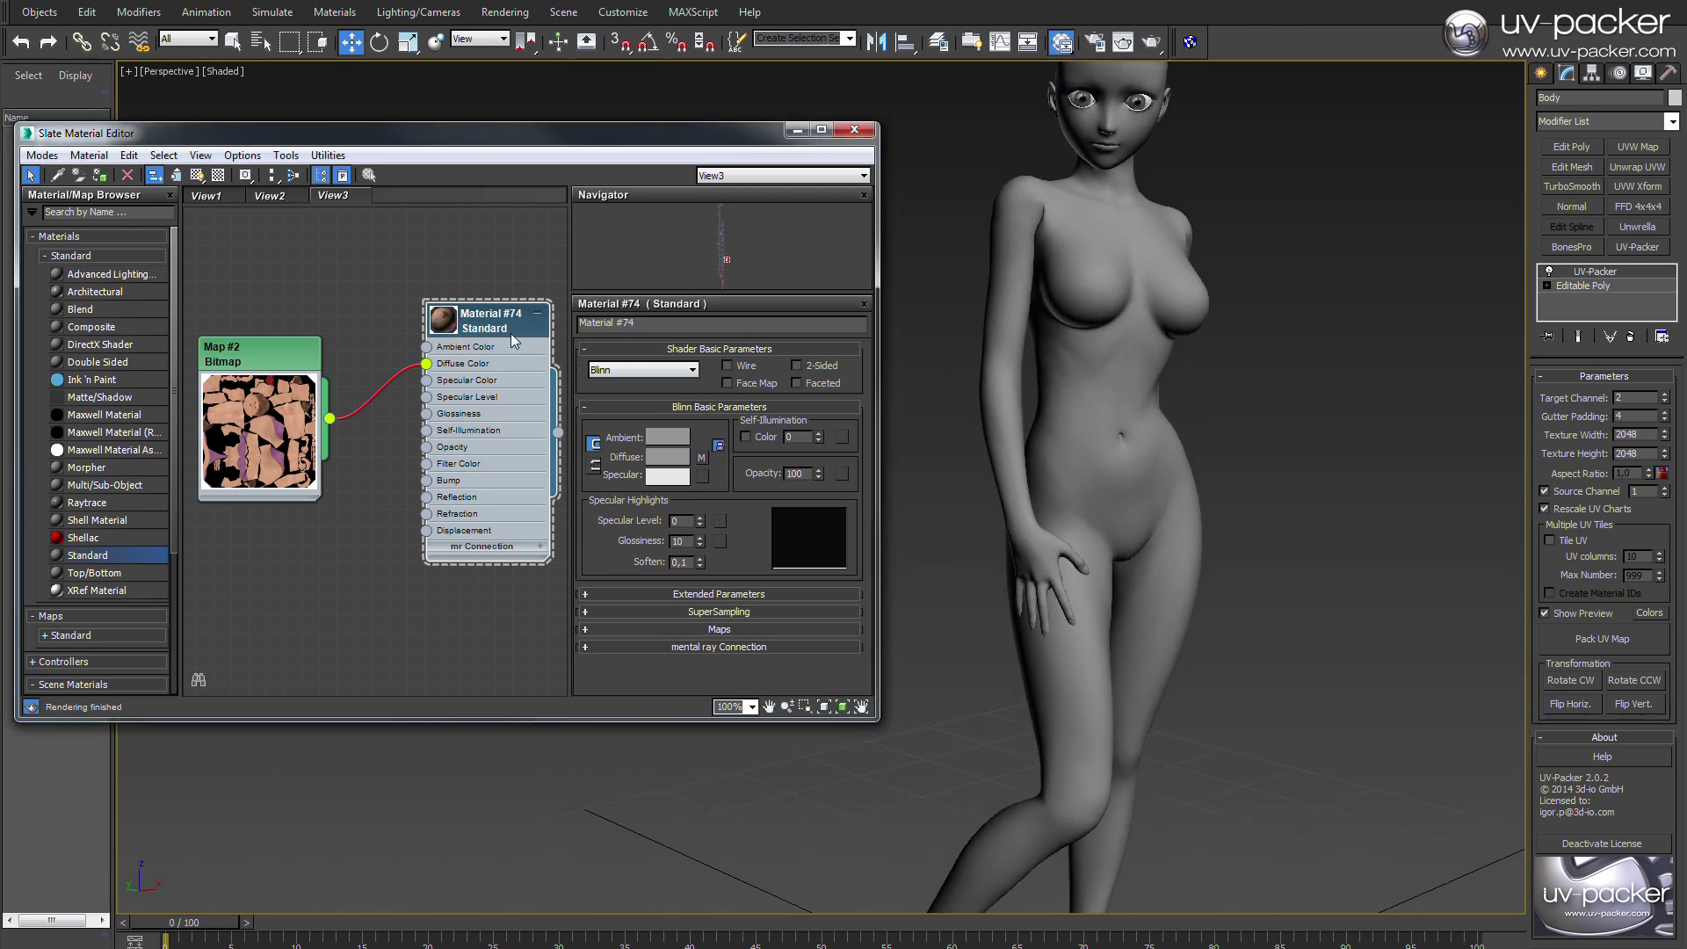
{"action": "left_click", "coordinate": [199, 178]}
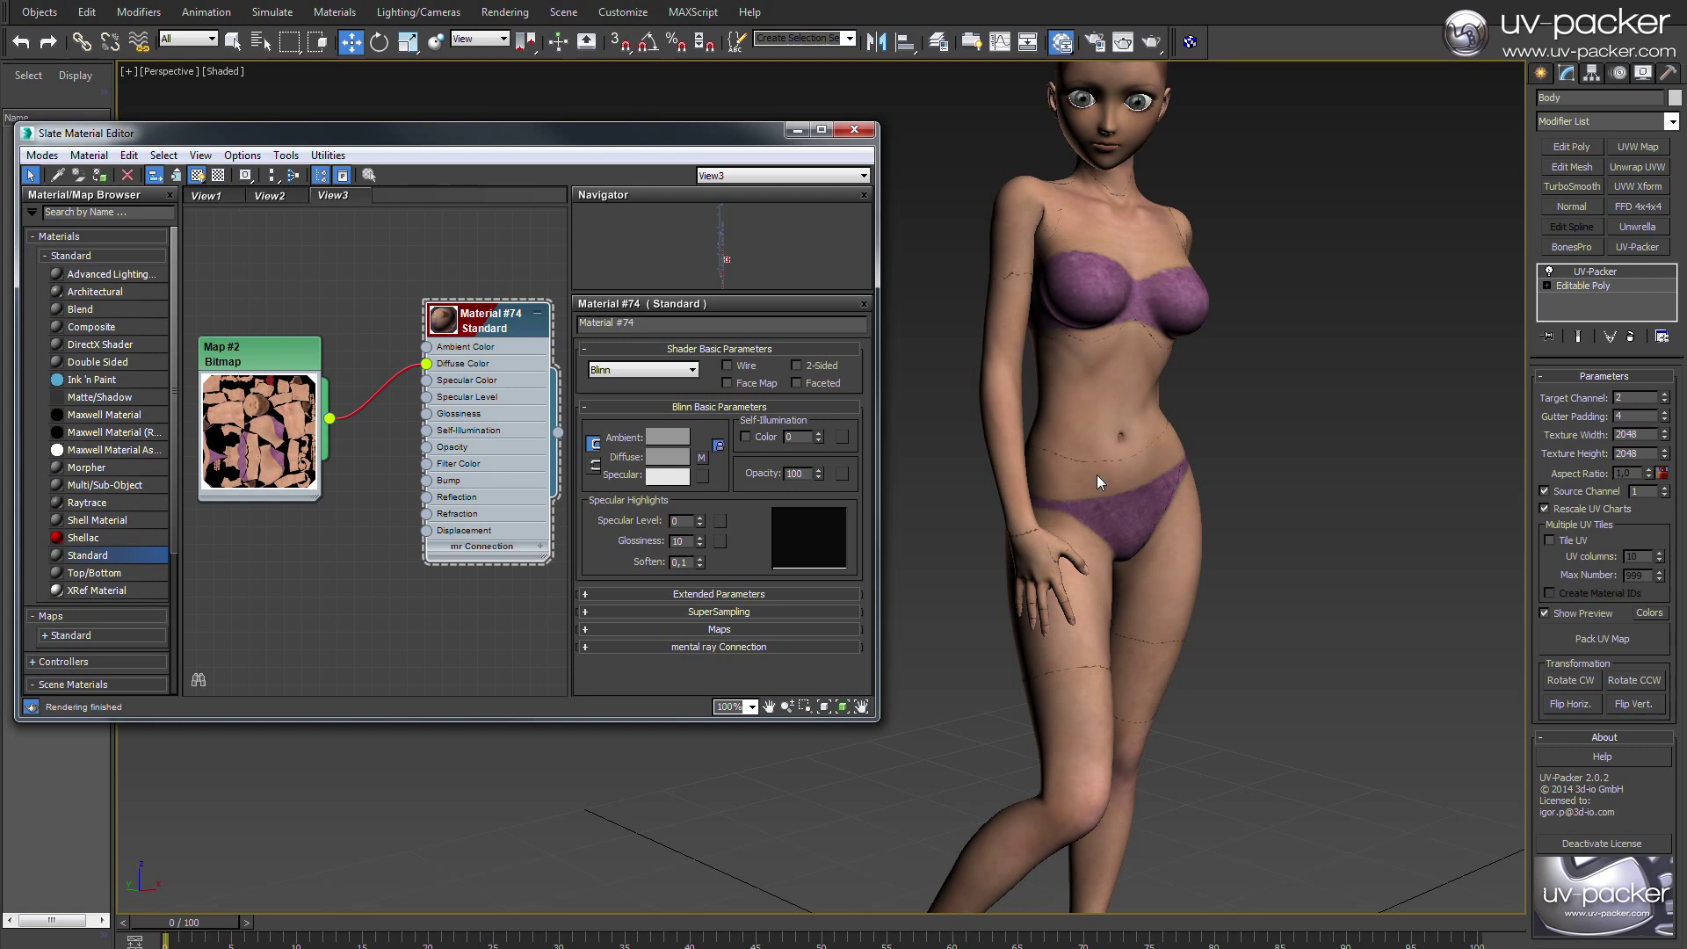
- Render the textured character as a full figure and in closer views to check the seams, and close the render window
{"action": "mouse_move", "coordinate": [1095, 476]}
{"action": "middle_mouse_down", "text": "alt"}
{"action": "mouse_move", "coordinate": [961, 476]}
{"action": "mouse_move", "coordinate": [1089, 480]}
{"action": "middle_mouse_up", "text": "alt"}
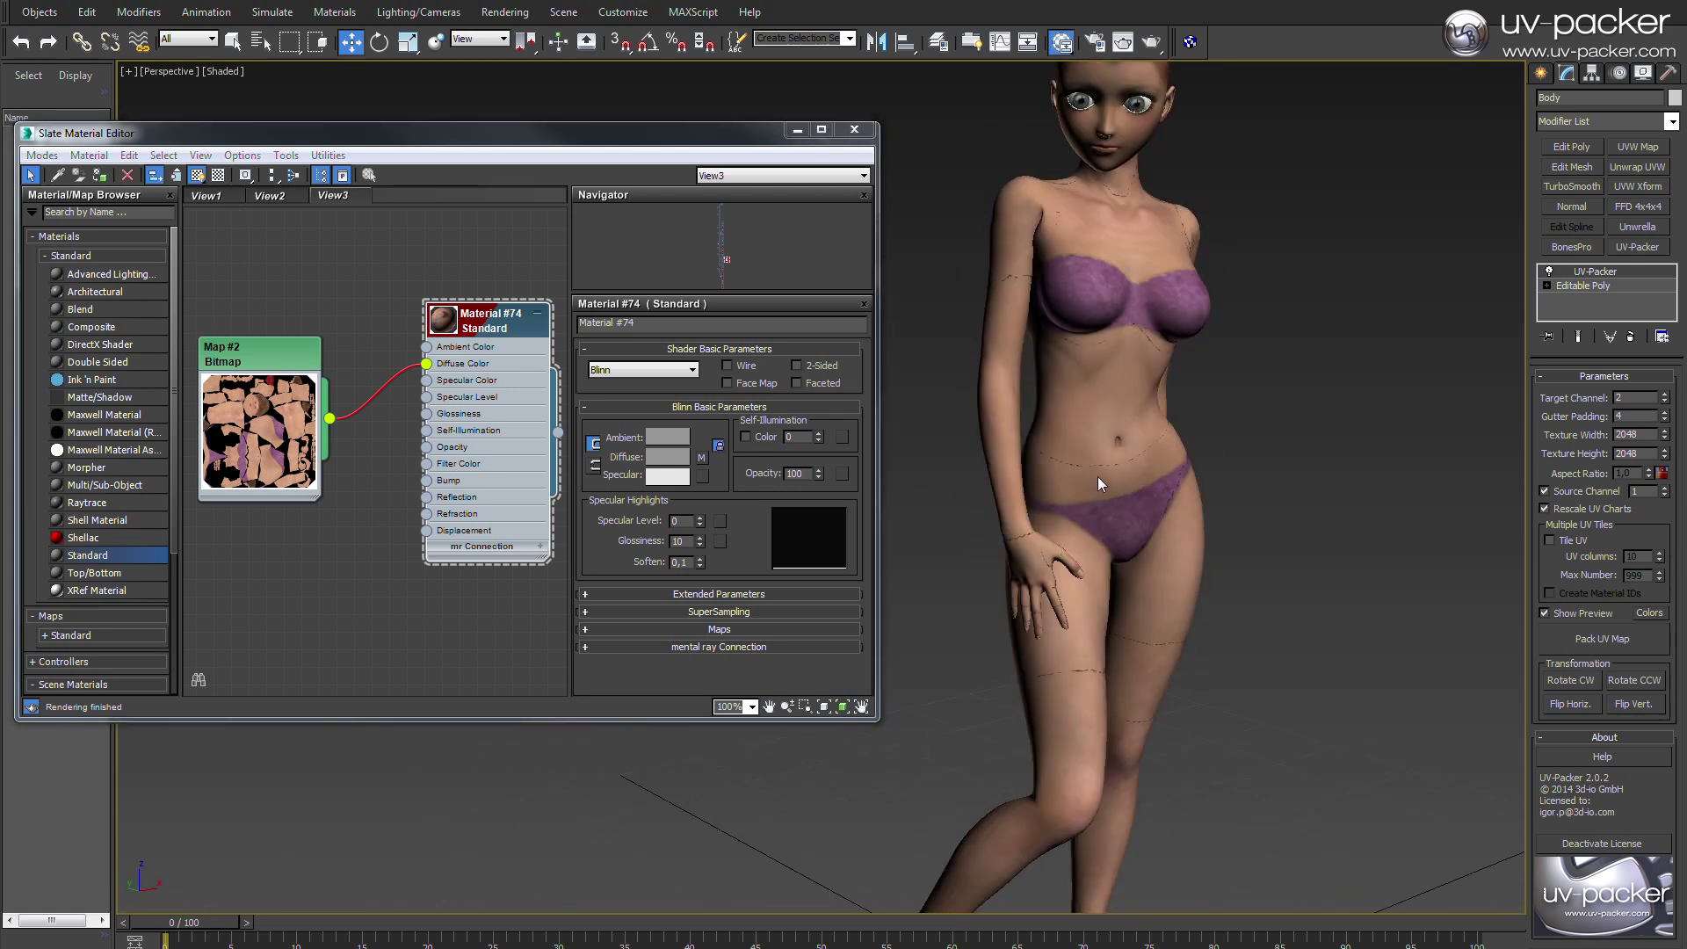
{"action": "key", "text": "shift+q"}
{"action": "left_click_drag", "start_coordinate": [814, 35], "coordinate": [805, 148]}
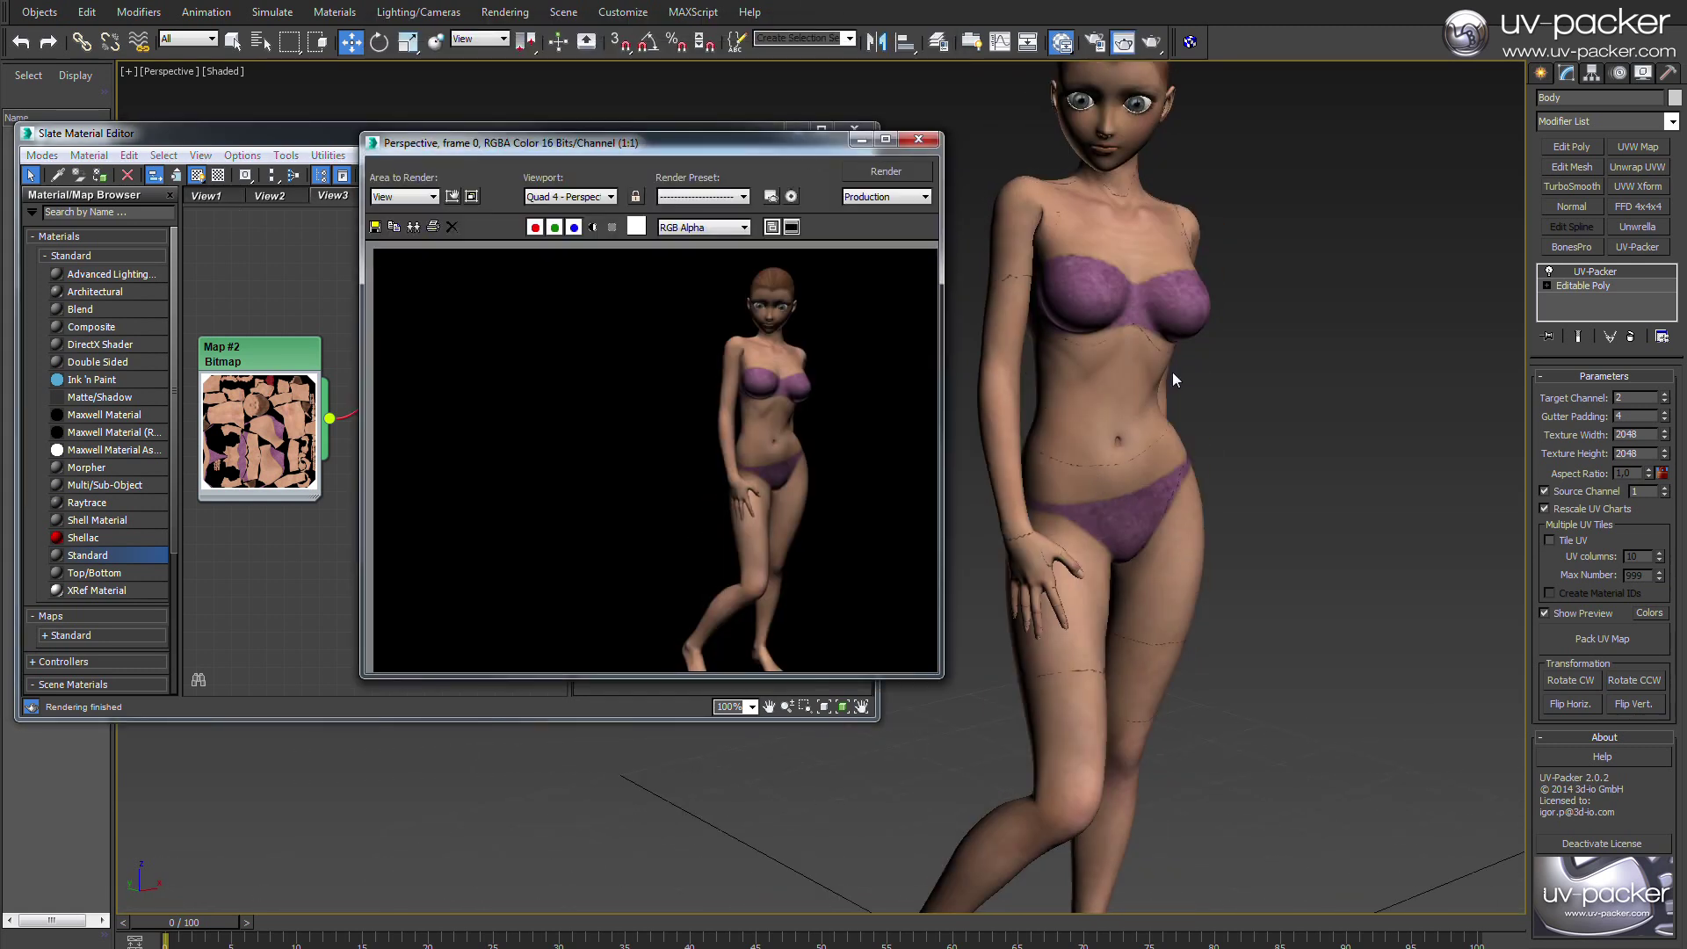
{"action": "middle_click_drag", "start_coordinate": [1172, 372], "coordinate": [1289, 445]}
{"action": "scroll", "coordinate": [1115, 431], "scroll_direction": "up", "scroll_amount": 3}
{"action": "key", "text": "shift+q"}
{"action": "scroll", "coordinate": [1163, 431], "scroll_direction": "up", "scroll_amount": 2}
{"action": "key", "text": "shift+q"}
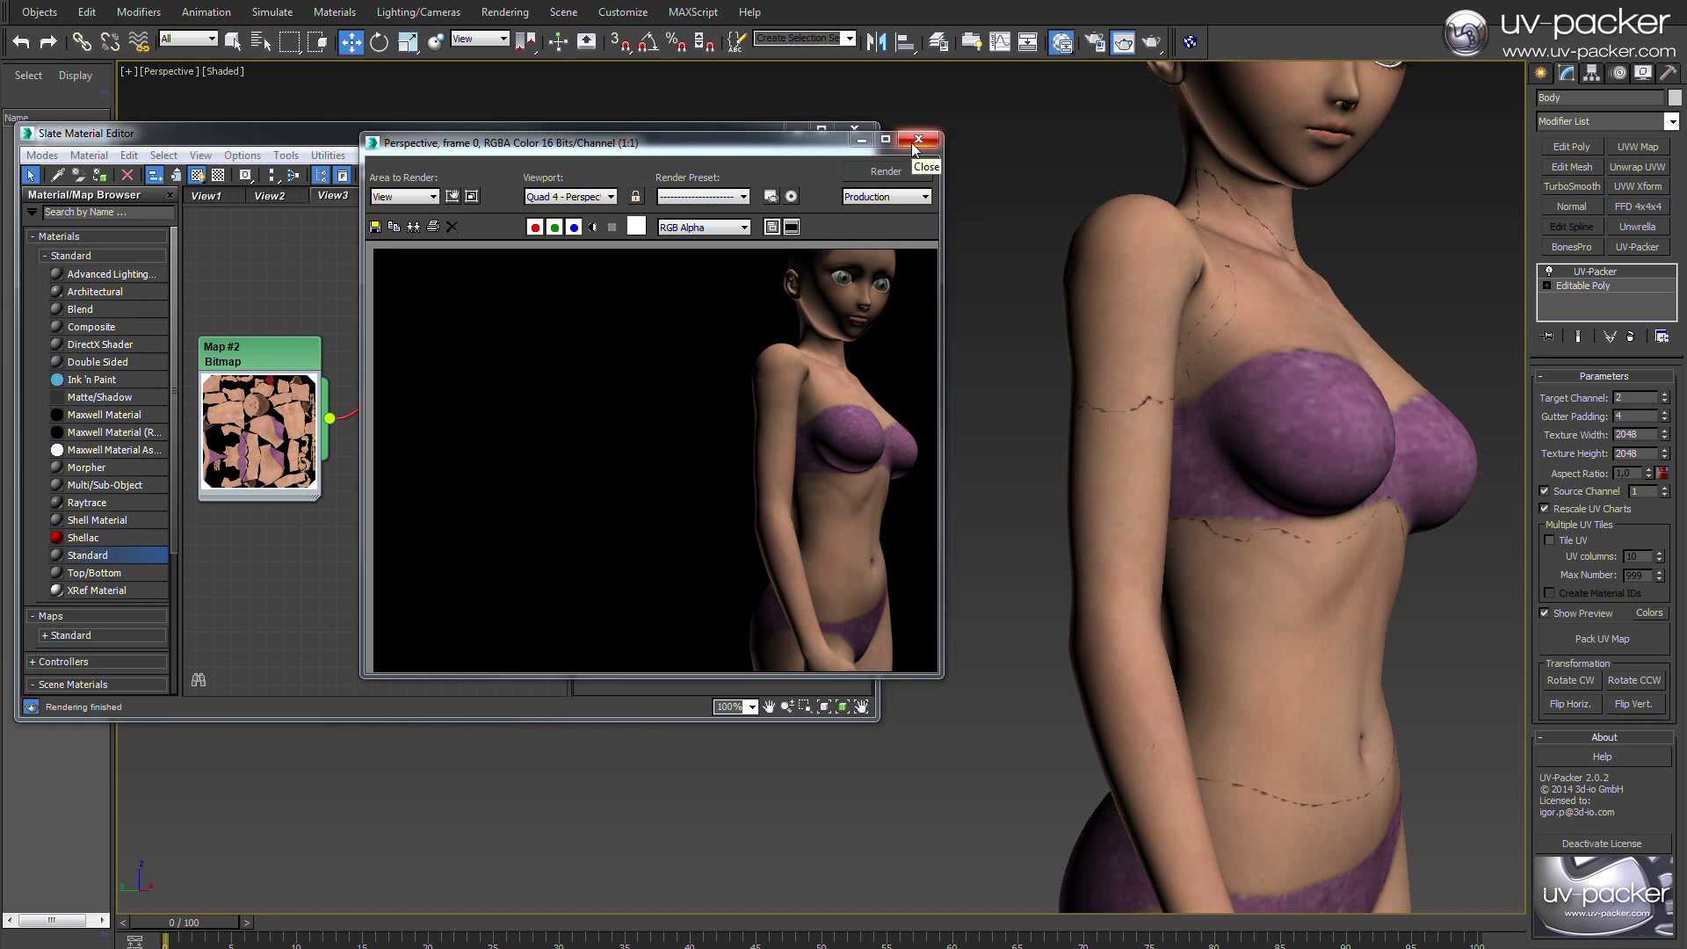
{"action": "left_click", "coordinate": [917, 140]}
{"action": "scroll", "coordinate": [1153, 393], "scroll_direction": "down", "scroll_amount": 6}
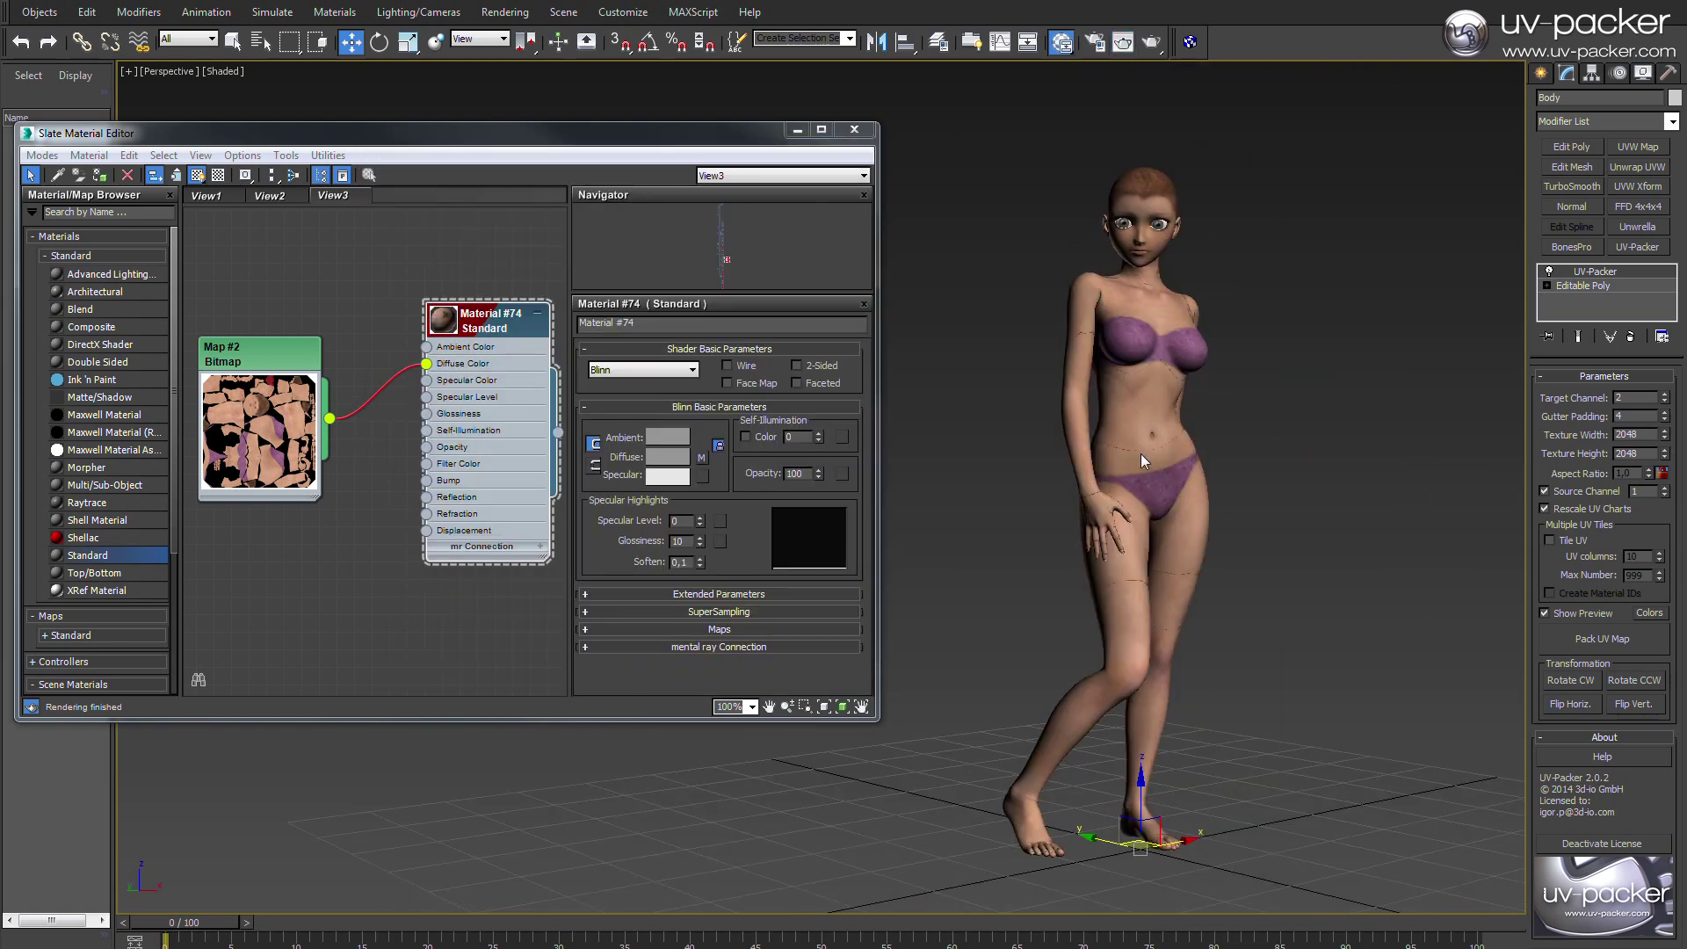
- Review the parameters of the diffuse bitmap and the Standard material, and minimize the Slate Material Editor
{"action": "middle_click_drag", "start_coordinate": [1084, 448], "coordinate": [1119, 450], "text": "alt"}
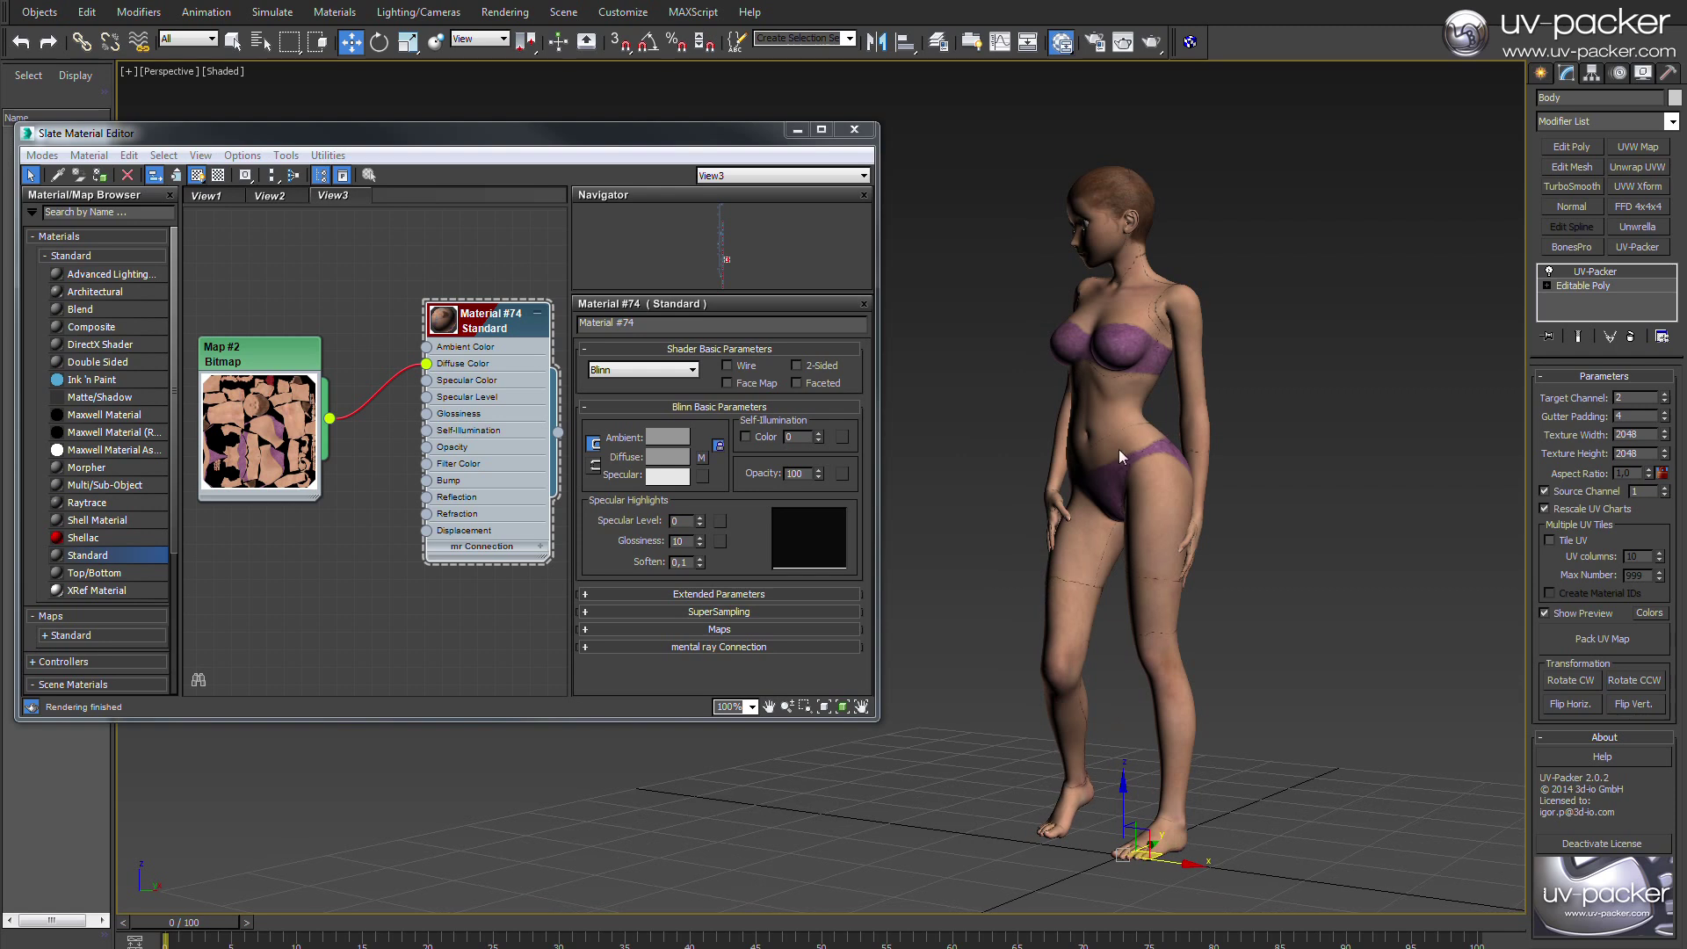
{"action": "double_click", "coordinate": [276, 359]}
{"action": "double_click", "coordinate": [471, 321]}
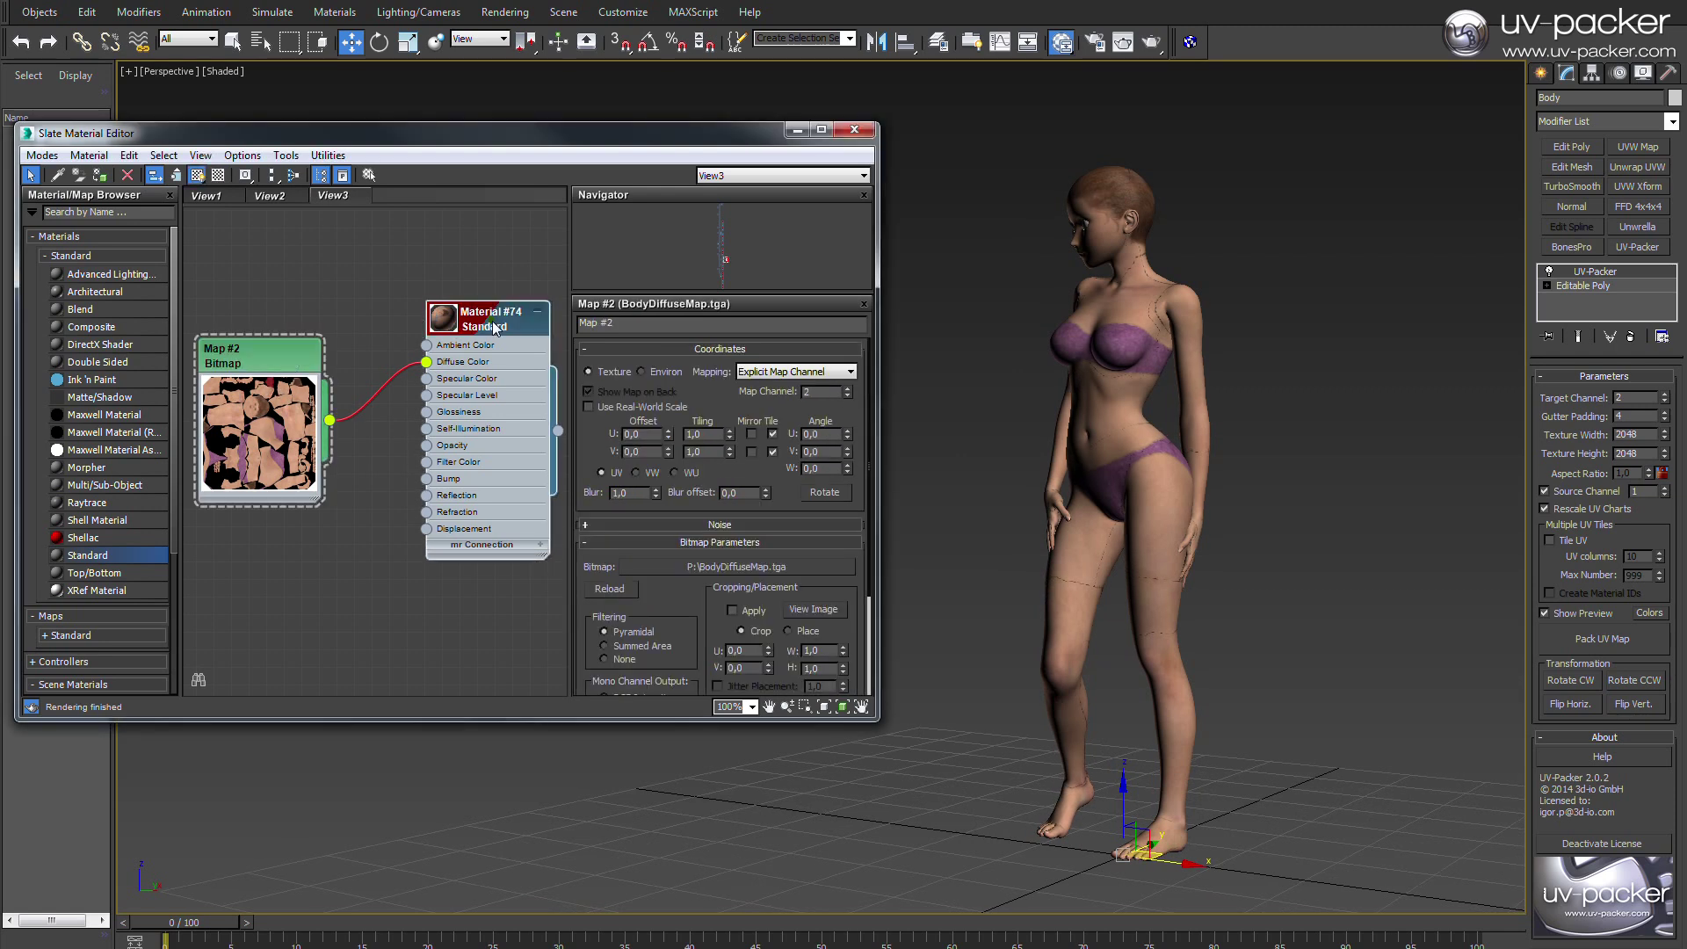
{"action": "left_click", "coordinate": [796, 131]}
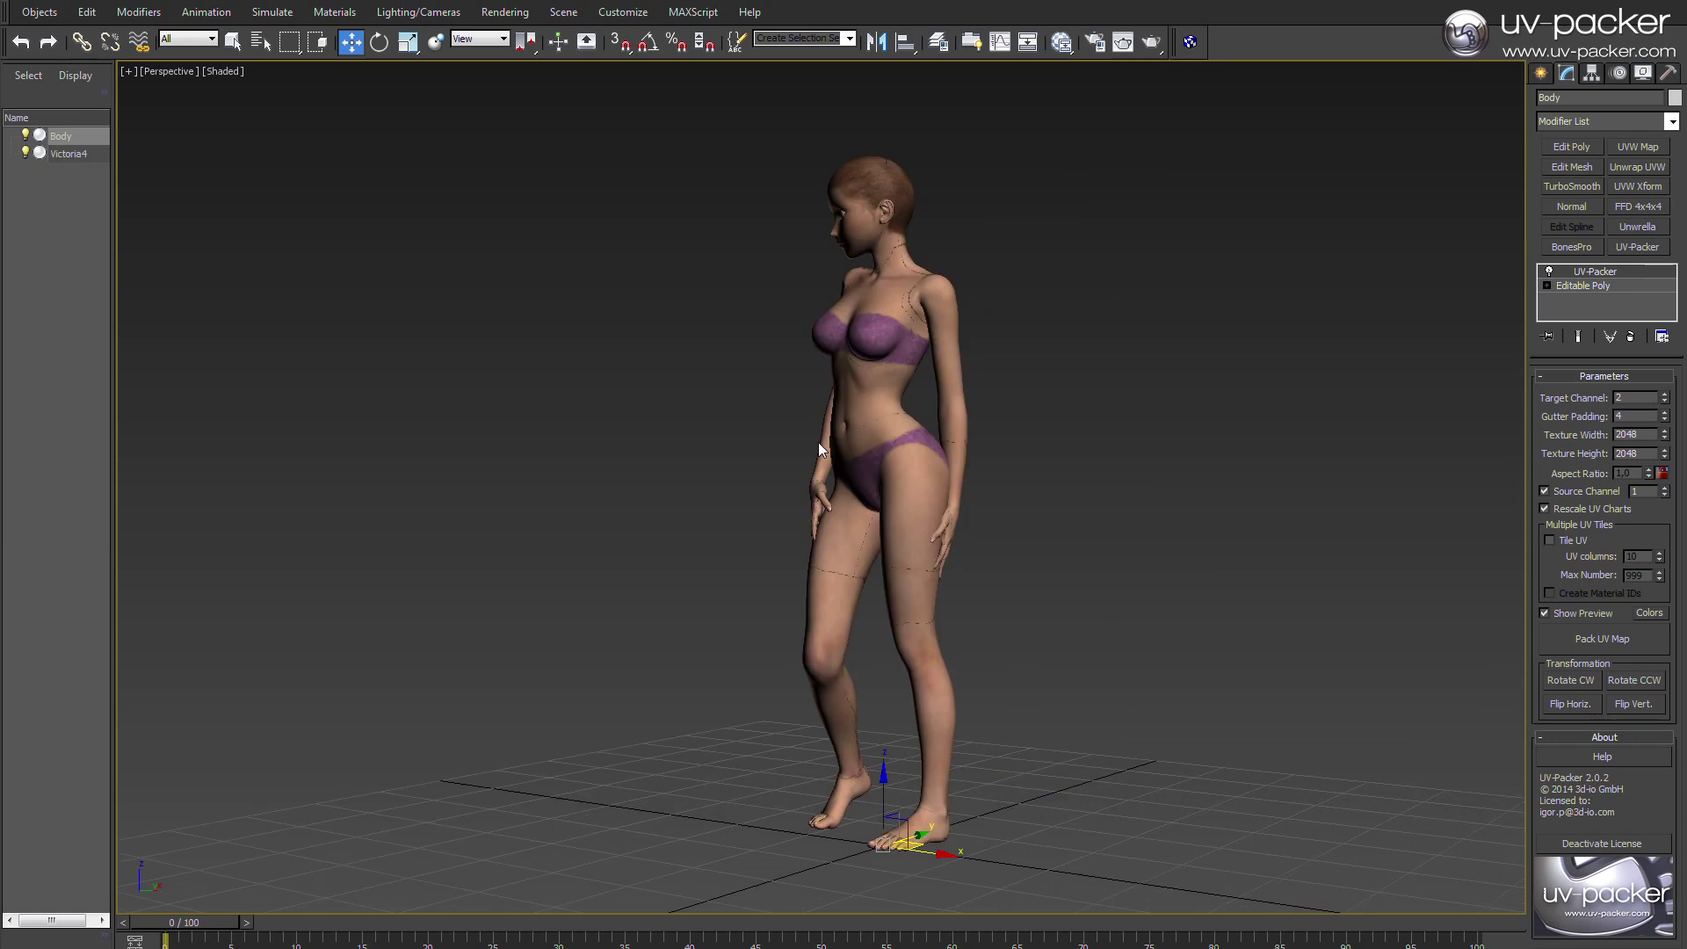
- Assign Material #53 from View1 to the body and close the Slate Material Editor
{"action": "middle_click_drag", "start_coordinate": [826, 445], "coordinate": [910, 445], "text": "alt"}
{"action": "key", "text": "m"}
{"action": "left_click", "coordinate": [198, 198]}
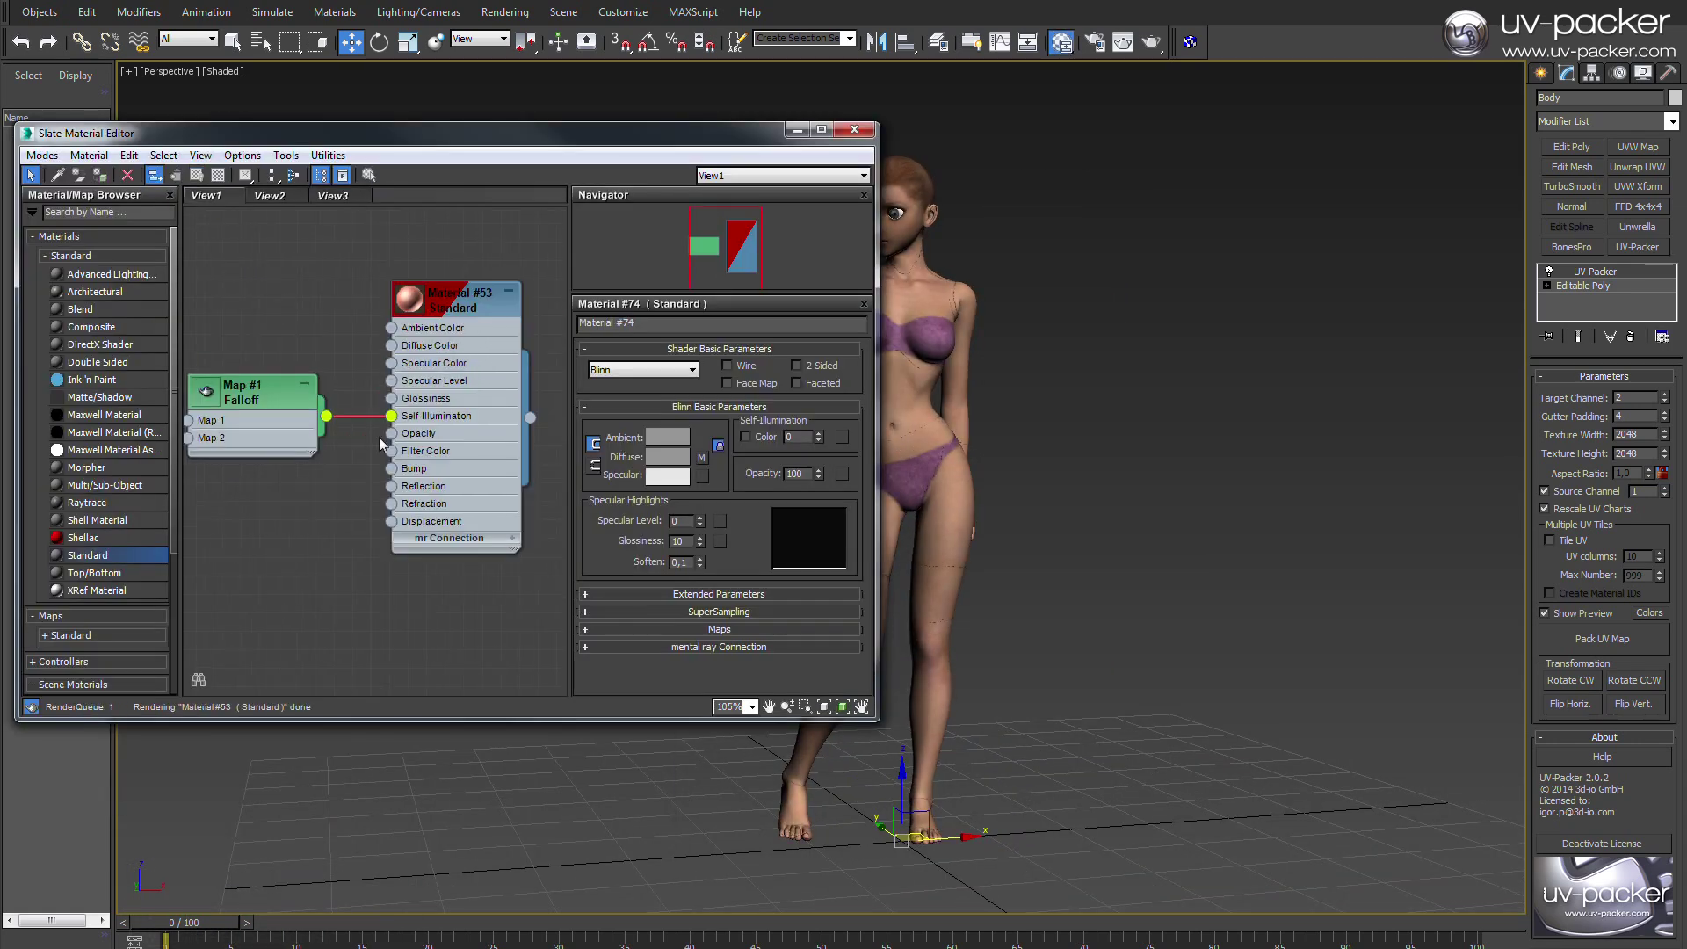
{"action": "left_click_drag", "start_coordinate": [531, 417], "coordinate": [905, 413]}
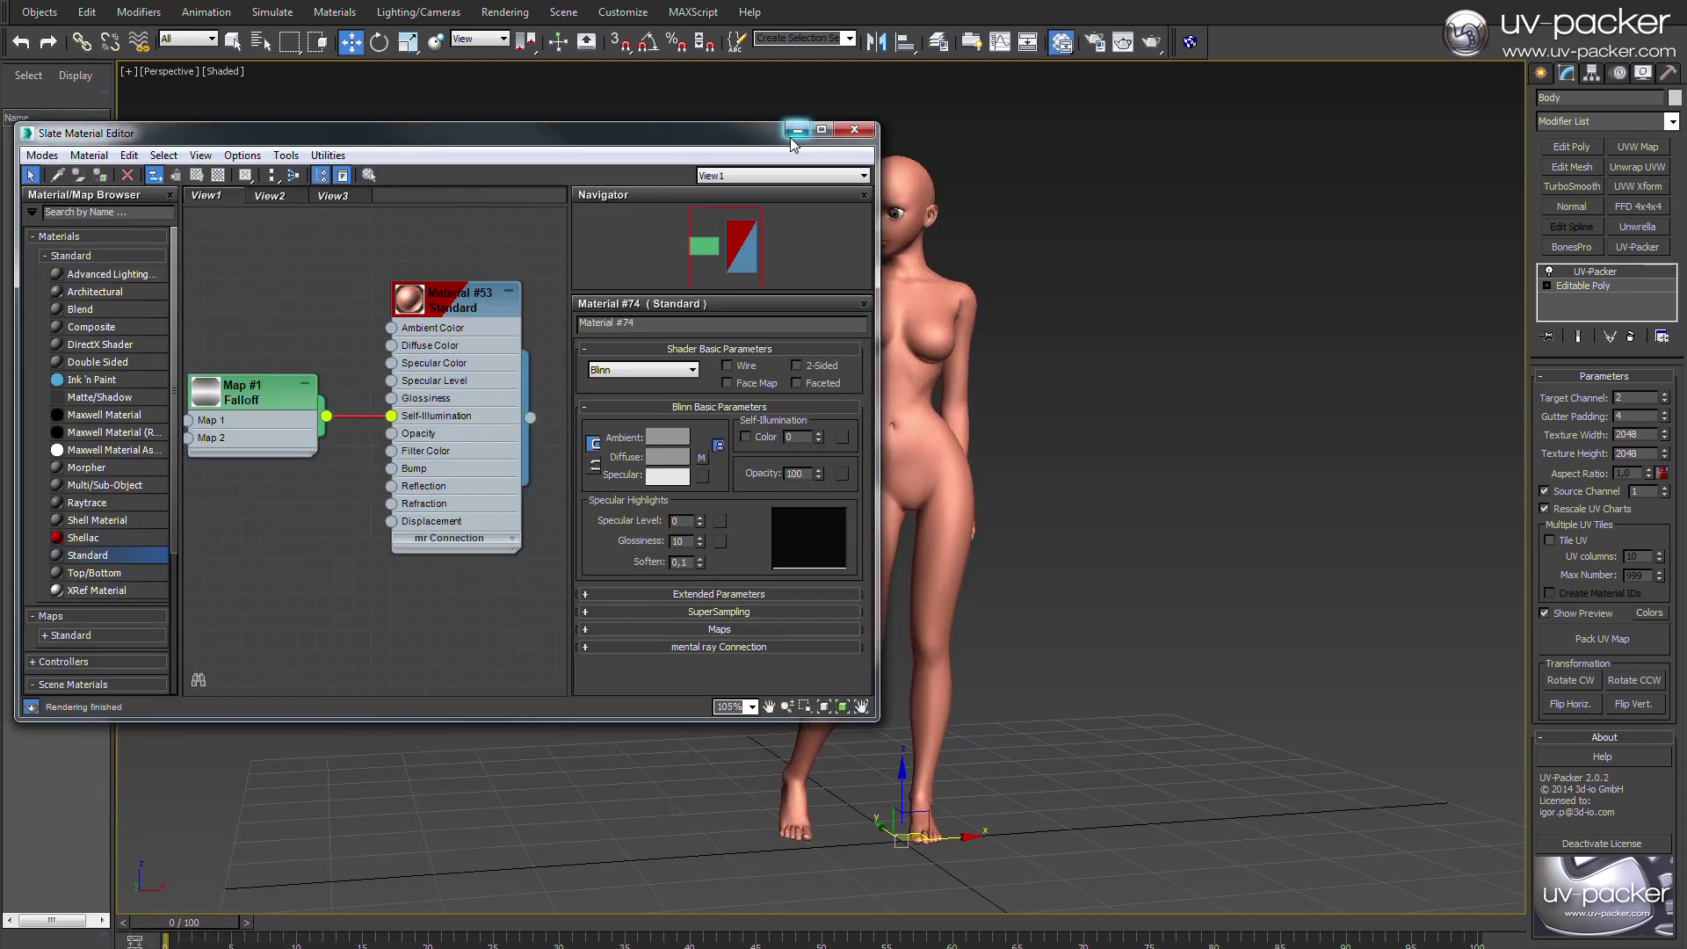
{"action": "left_click", "coordinate": [853, 129]}
- Remove the body's existing UV-Packer modifier and add a fresh one
{"action": "middle_click_drag", "start_coordinate": [869, 388], "coordinate": [836, 408]}
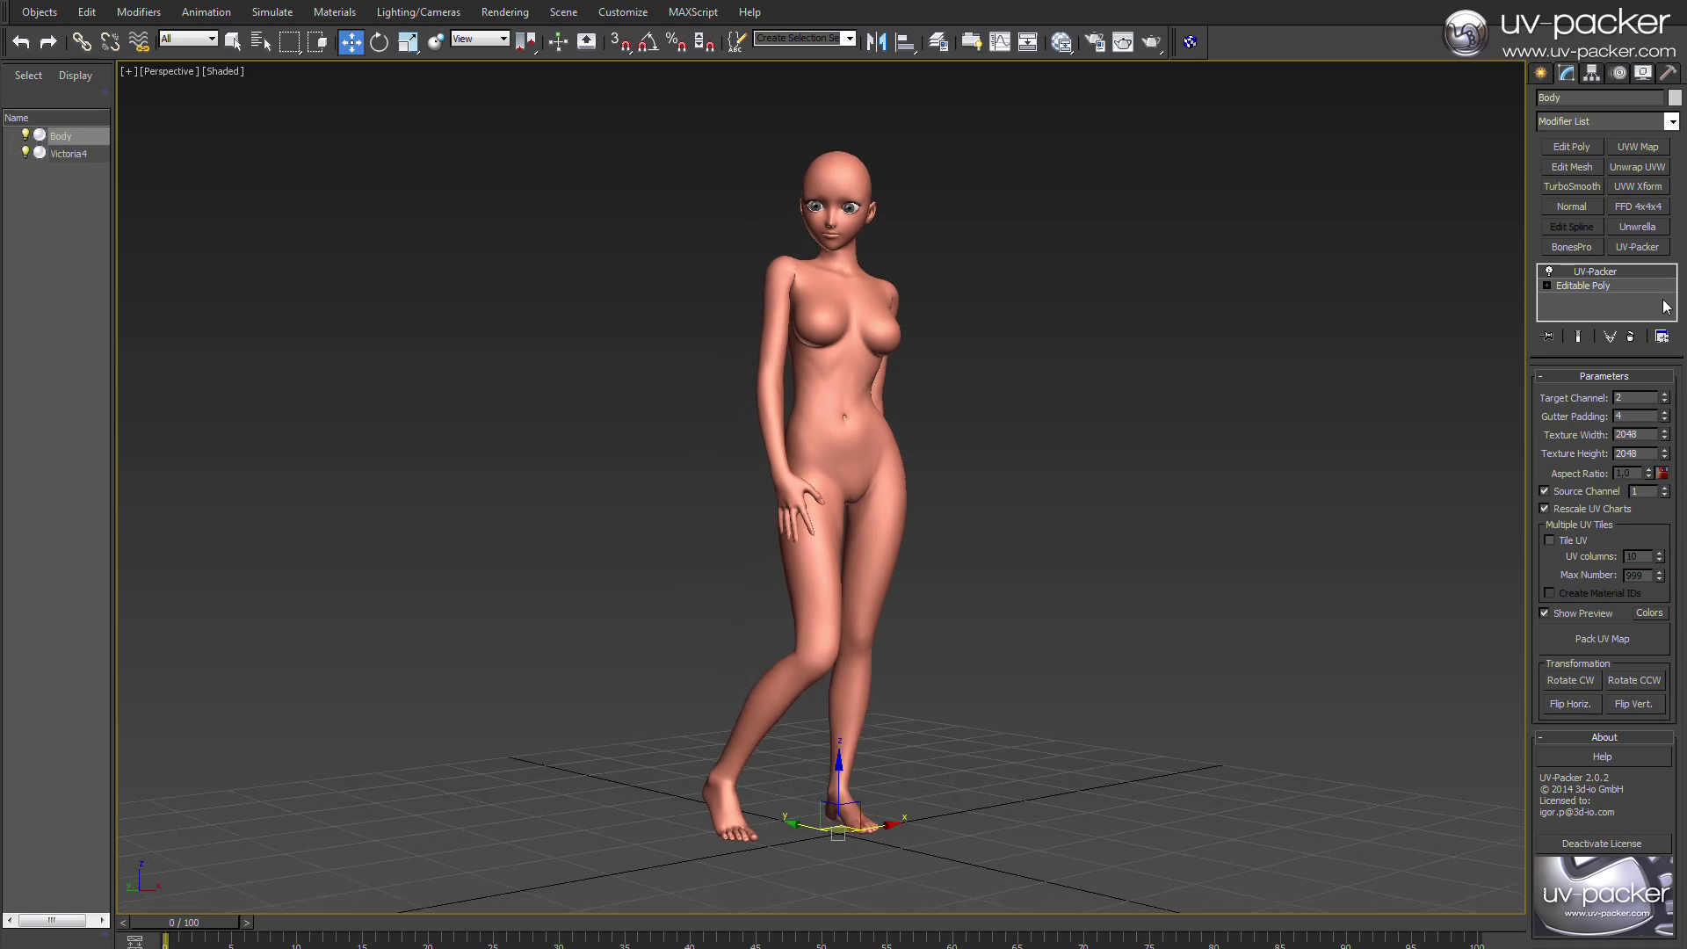
{"action": "left_click", "coordinate": [1632, 337]}
{"action": "left_click", "coordinate": [1649, 250]}
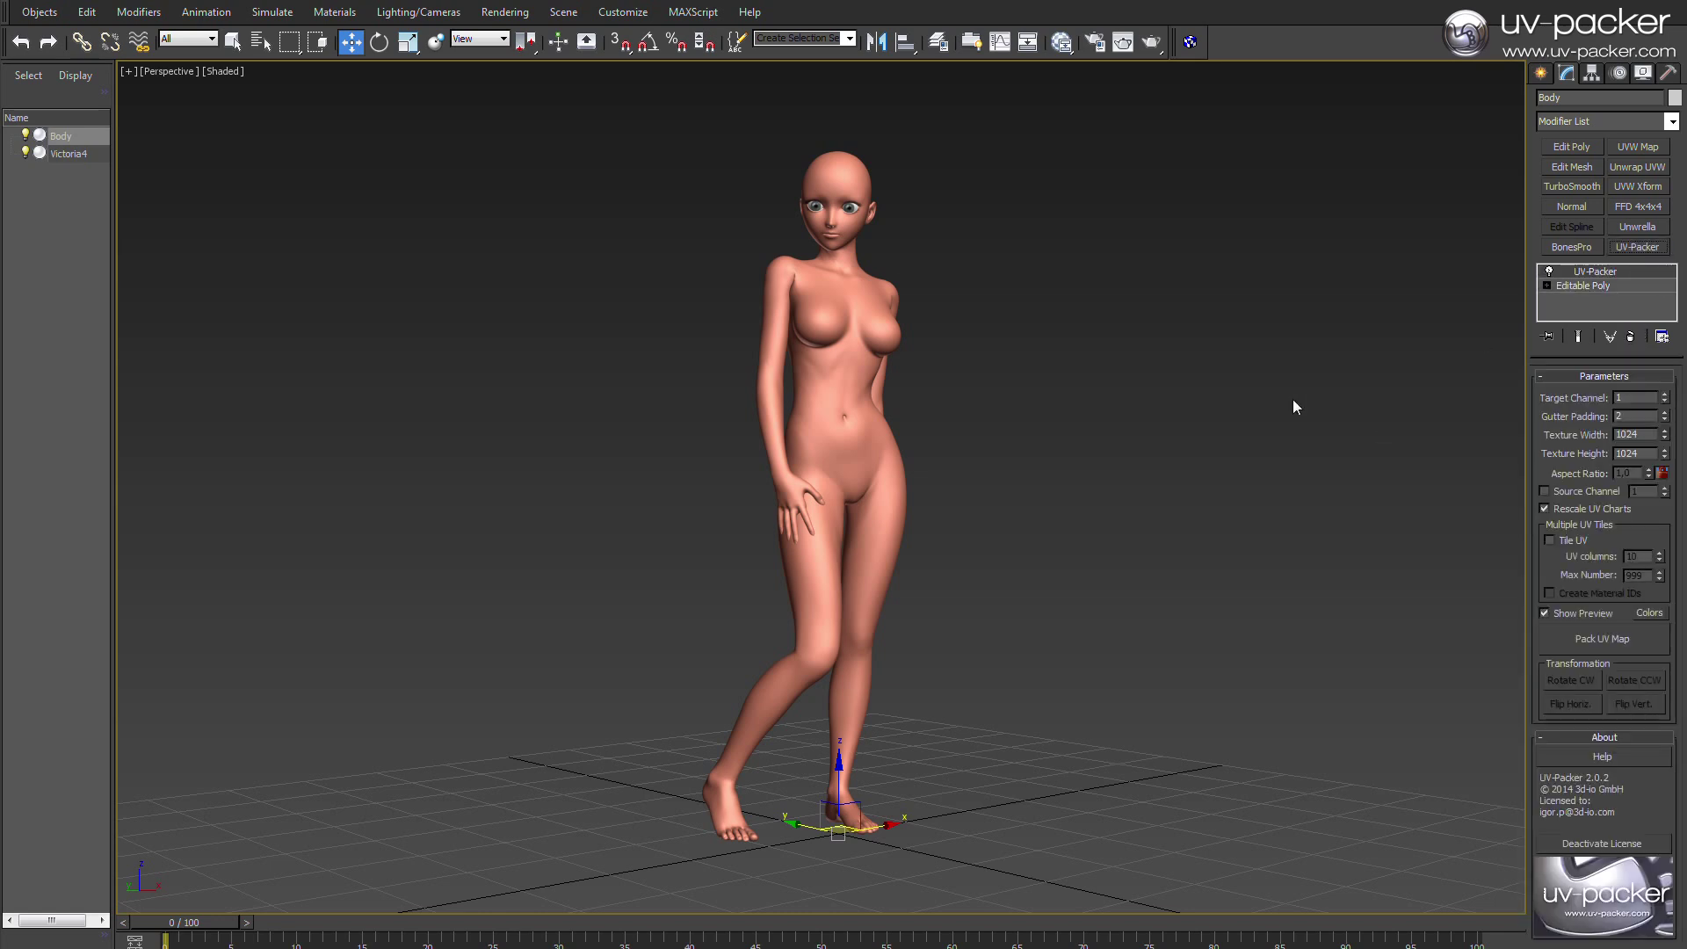
- Enable Tile UV in UV-Packer with a maximum of 10 tiles and set the gutter padding to 4
{"action": "left_click", "coordinate": [1549, 540]}
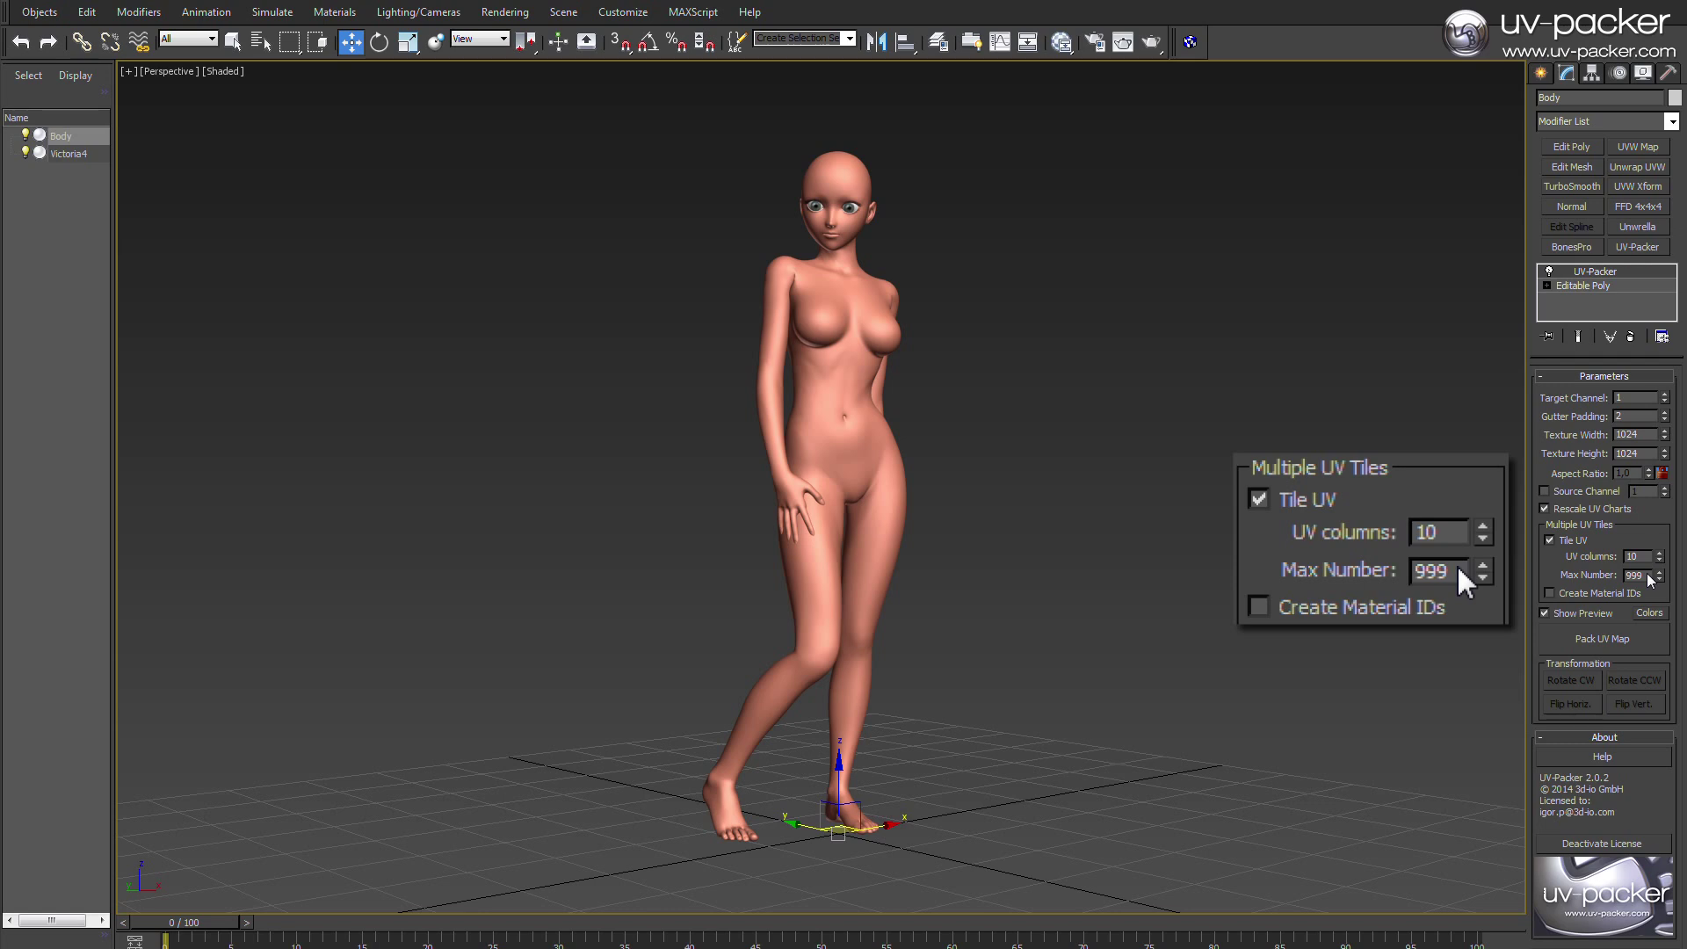
{"action": "double_click", "coordinate": [1640, 576]}
{"action": "type", "text": "10"}
{"action": "type", "text": "6"}
{"action": "key", "text": "BackSpace"}
{"action": "type", "text": "4"}
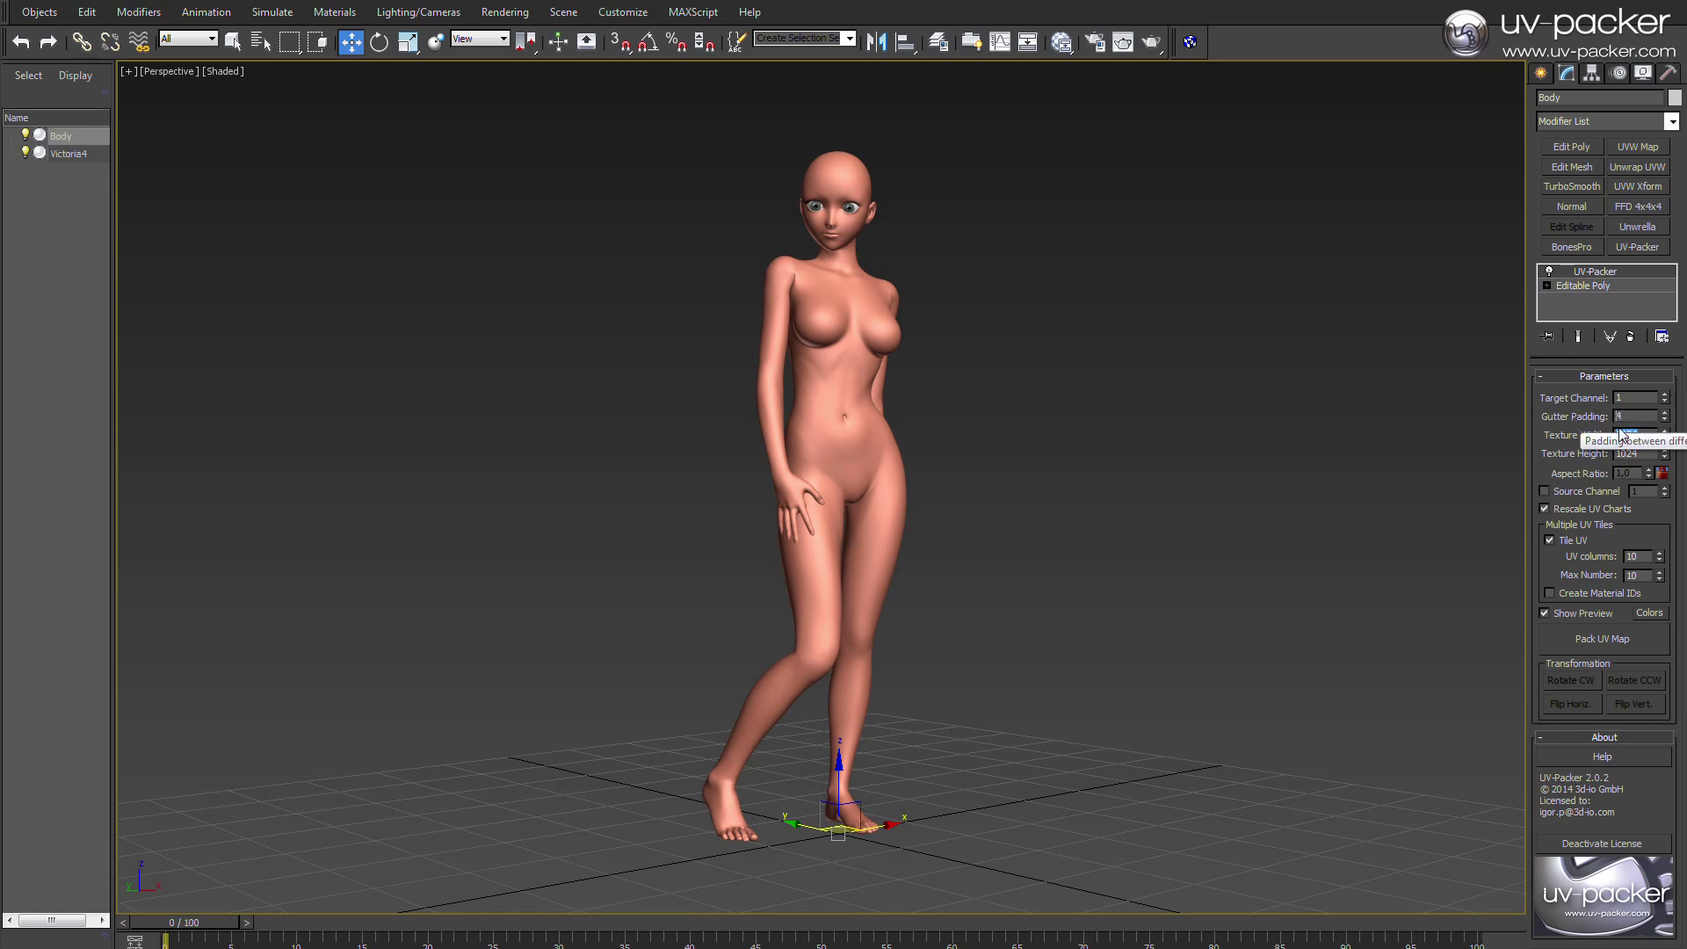
{"action": "key", "text": "Tab"}
- Pack the body's UV map into tiles, examine the tile layout in the preview and close it
{"action": "left_click", "coordinate": [1632, 645]}
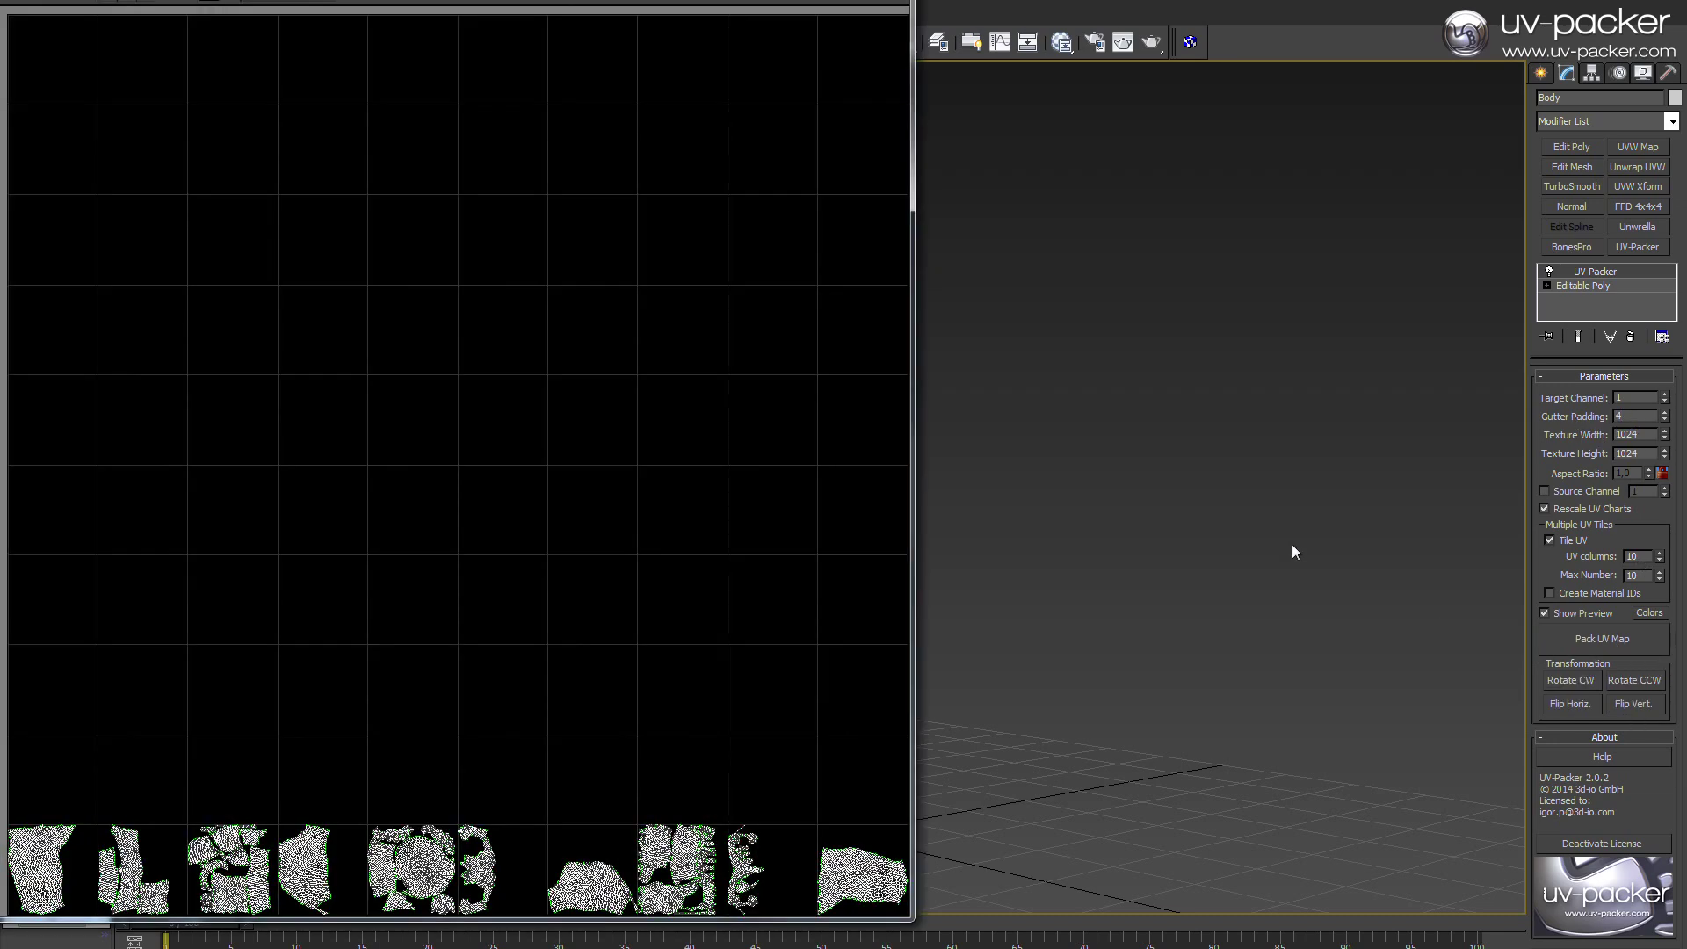
{"action": "left_click_drag", "start_coordinate": [763, 1], "coordinate": [923, 2]}
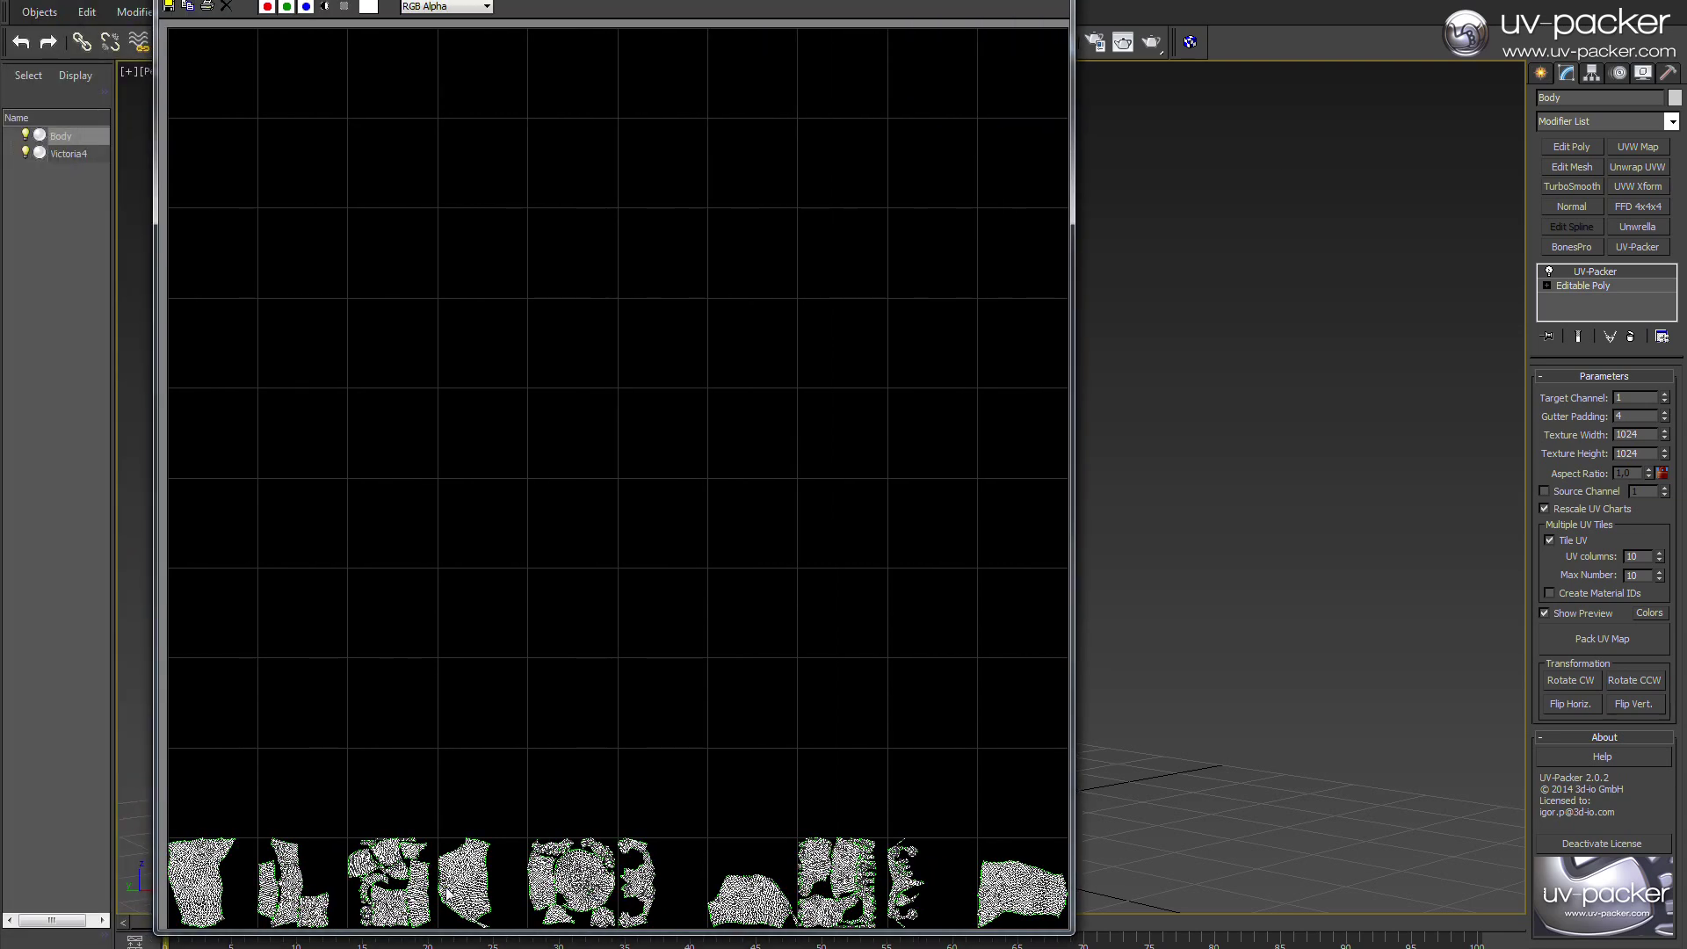
{"action": "scroll", "coordinate": [516, 802], "scroll_direction": "up", "scroll_amount": 5}
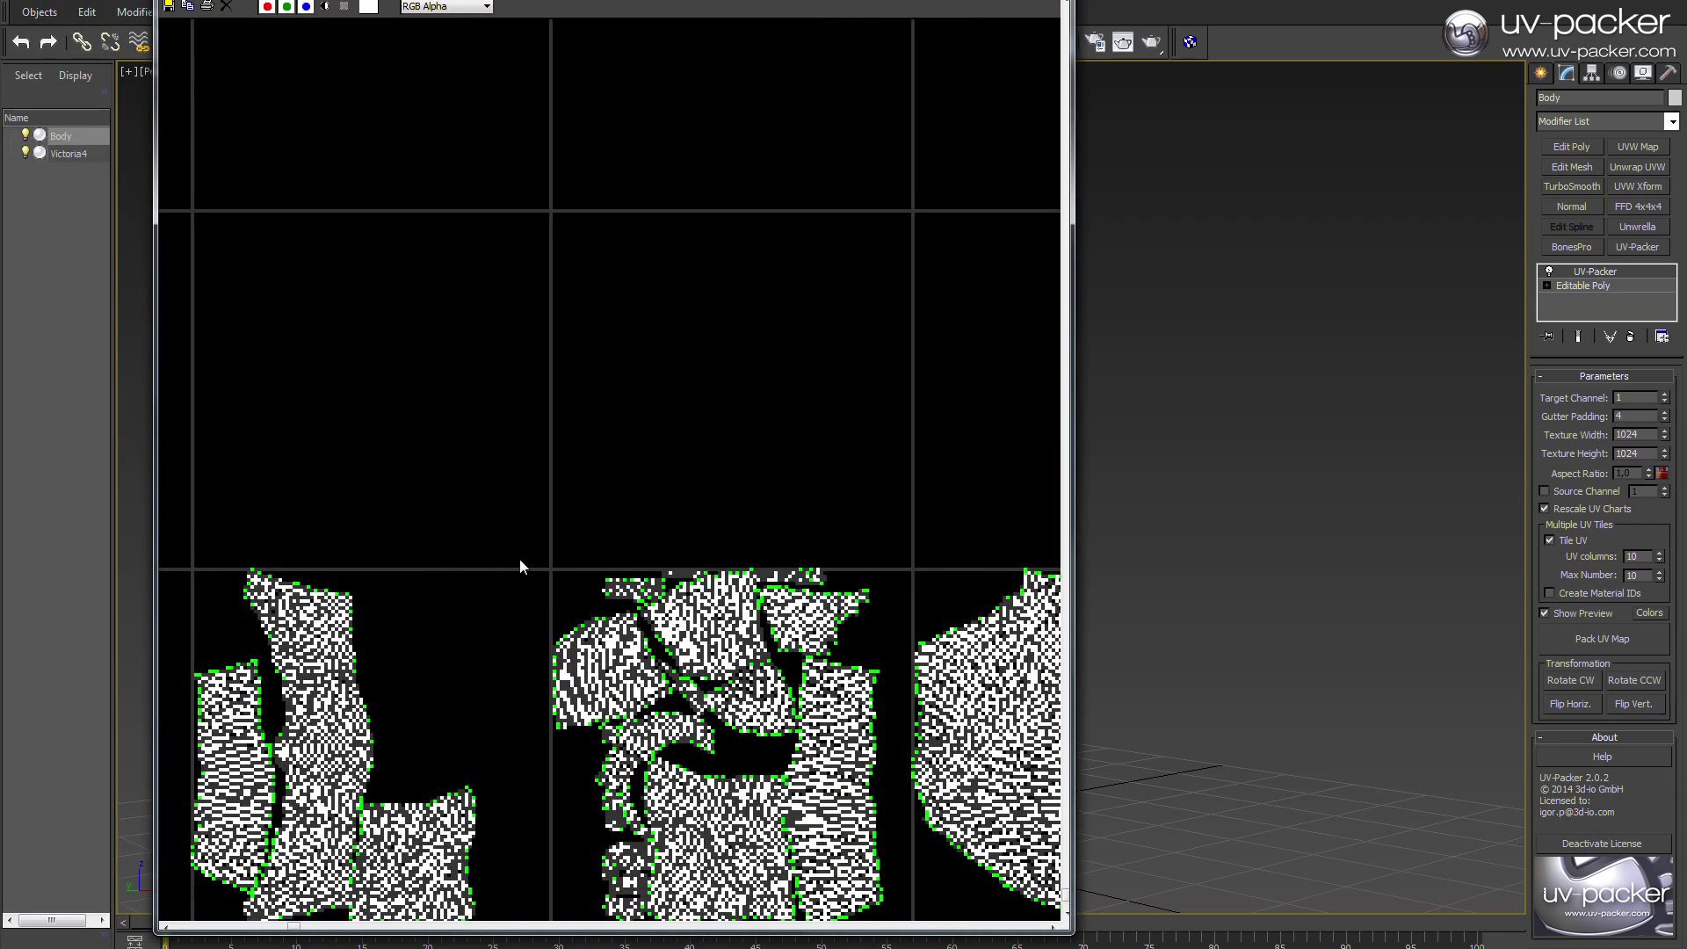
{"action": "scroll", "coordinate": [613, 569], "scroll_direction": "down", "scroll_amount": 6}
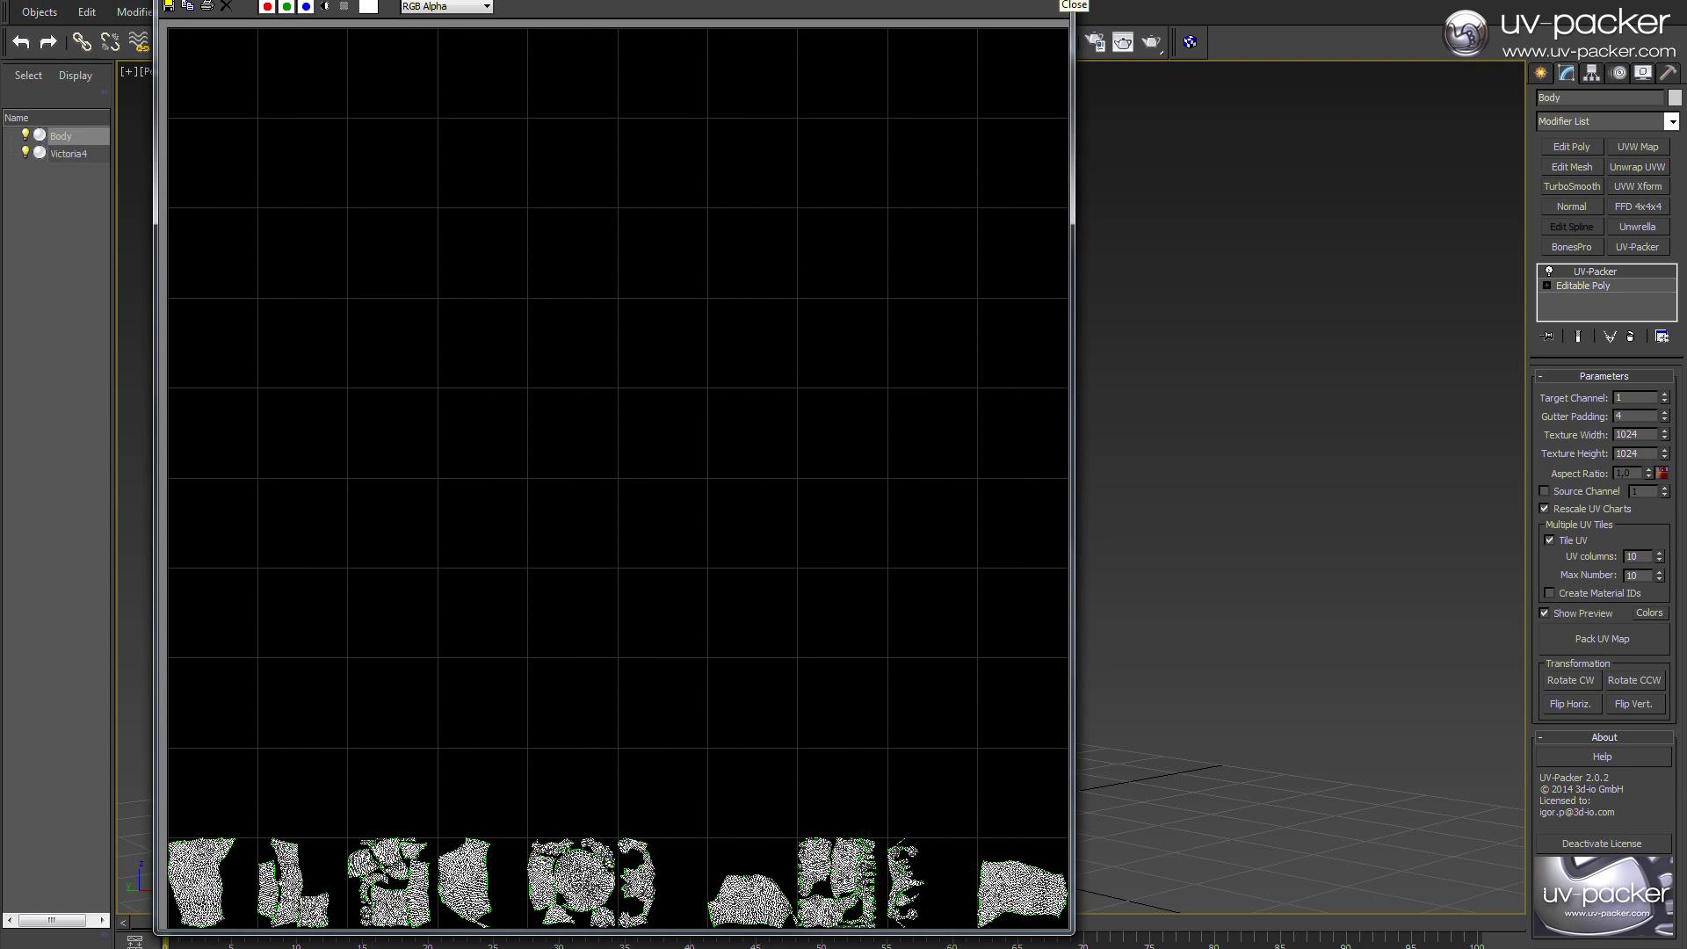
{"action": "left_click", "coordinate": [1066, 7]}
- Add an Unwrap UVW modifier, open its UV editor and hide the checker background
{"action": "left_click", "coordinate": [1637, 167]}
{"action": "left_click", "coordinate": [1605, 580]}
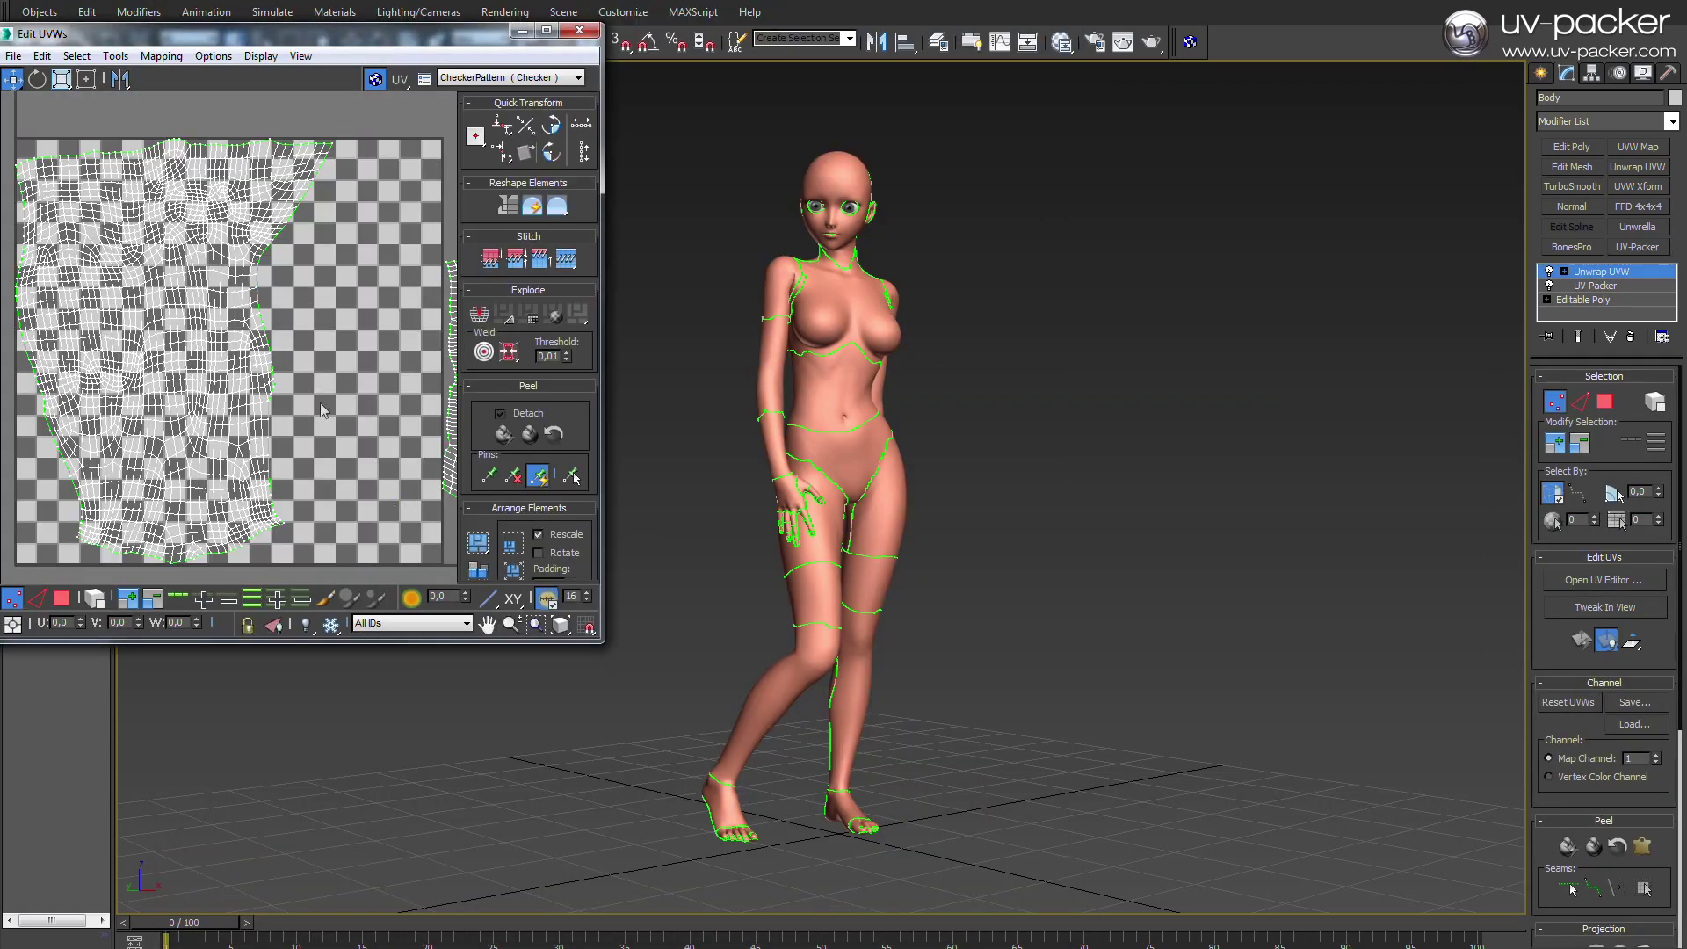
{"action": "left_click", "coordinate": [374, 79]}
{"action": "scroll", "coordinate": [332, 357], "scroll_direction": "down", "scroll_amount": 3}
{"action": "middle_click_drag", "start_coordinate": [332, 357], "coordinate": [89, 323]}
- Enlarge the UV editor, examine the whole row of packed UV tiles and close the editor
{"action": "left_click_drag", "start_coordinate": [373, 34], "coordinate": [408, 43]}
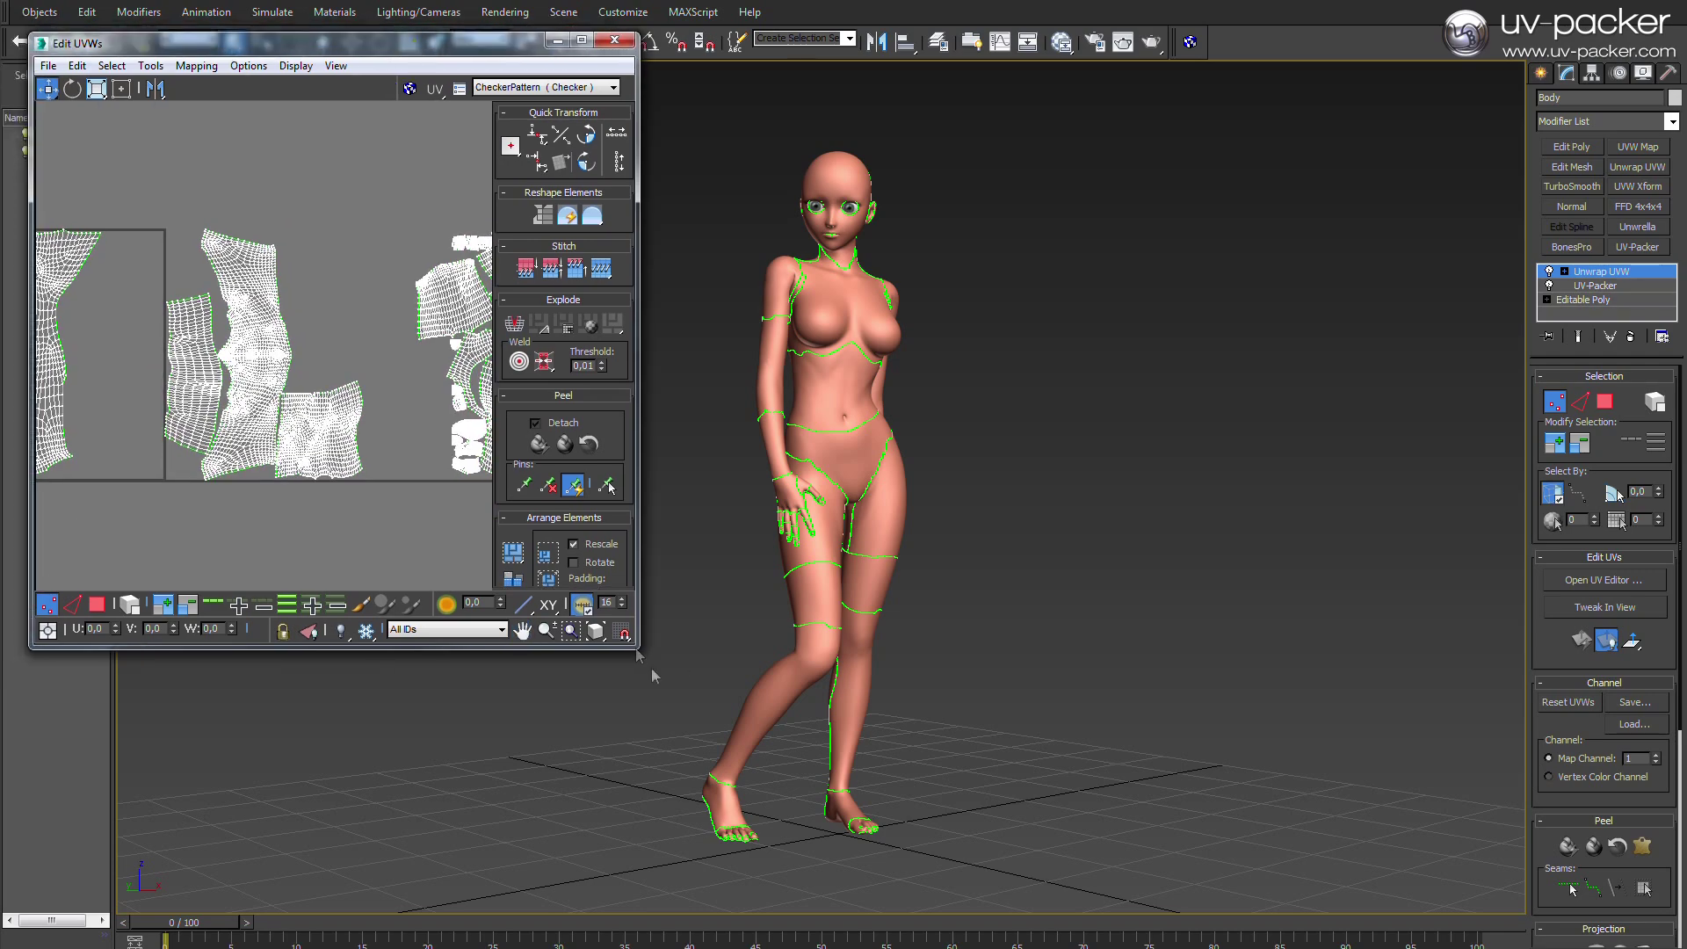
{"action": "left_click_drag", "start_coordinate": [636, 648], "coordinate": [1447, 810]}
{"action": "scroll", "coordinate": [1203, 523], "scroll_direction": "down", "scroll_amount": 2}
{"action": "middle_click_drag", "start_coordinate": [1203, 523], "coordinate": [39, 516]}
{"action": "middle_click_drag", "start_coordinate": [1134, 525], "coordinate": [862, 531]}
{"action": "scroll", "coordinate": [866, 531], "scroll_direction": "down", "scroll_amount": 2}
{"action": "left_click", "coordinate": [1425, 39]}
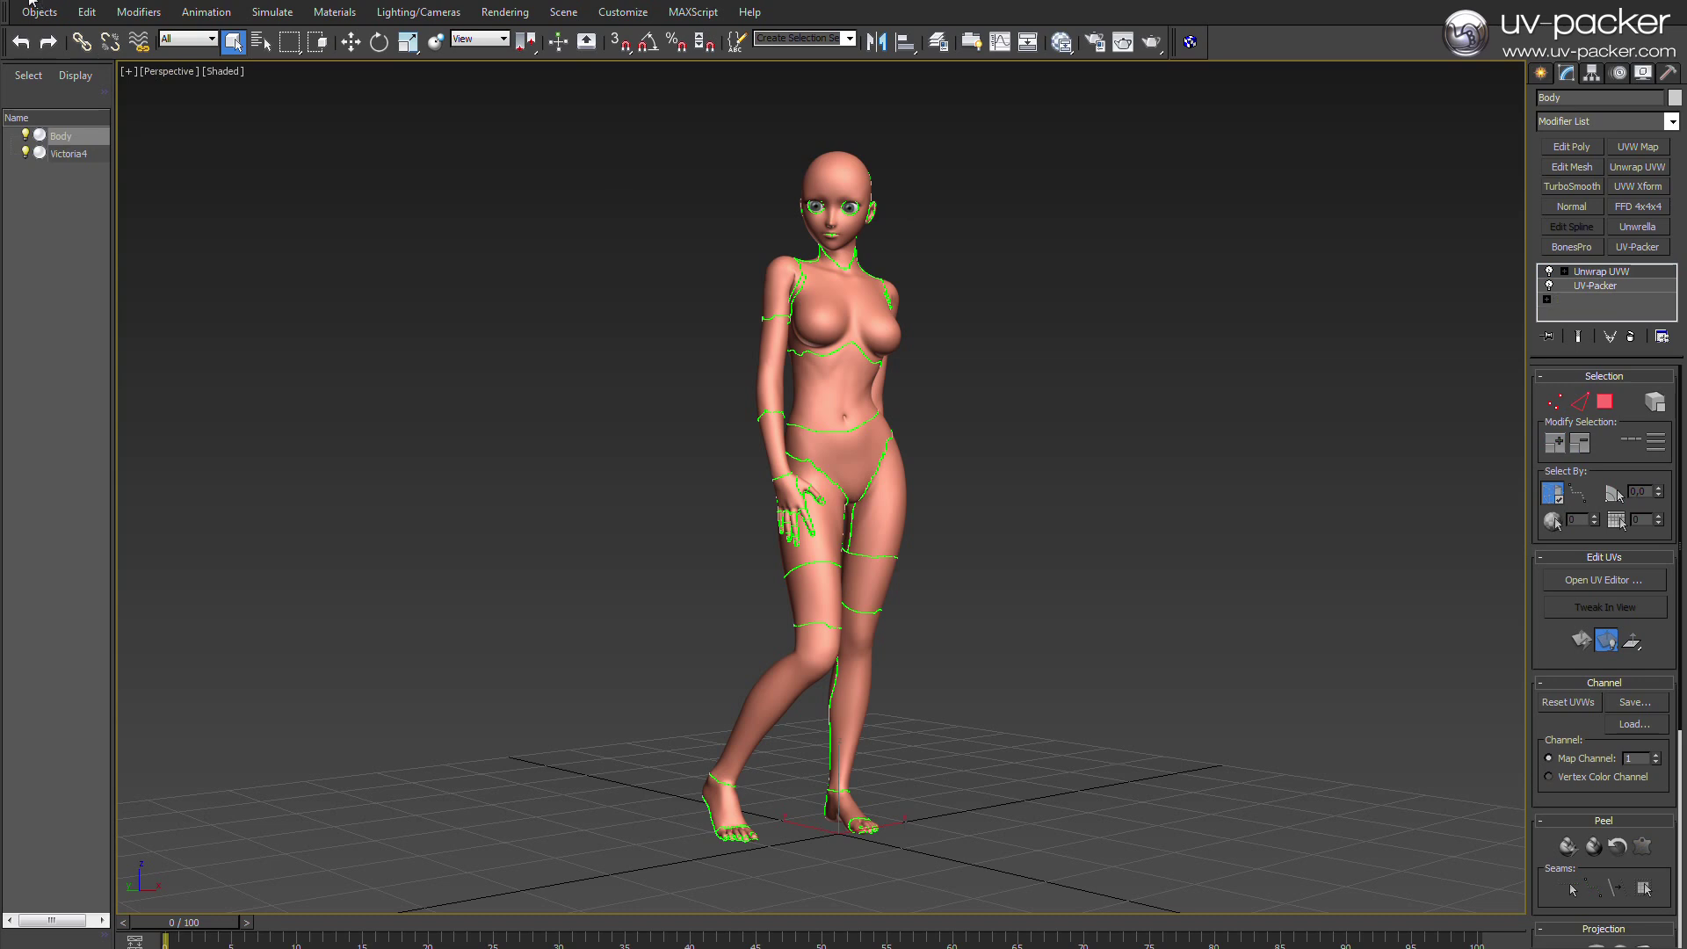
- Export the body with its tiled UVs as an OBJ file, keeping the current export options
{"action": "left_click", "coordinate": [13, 4]}
{"action": "mouse_move", "coordinate": [62, 260]}
{"action": "left_click", "coordinate": [150, 101]}
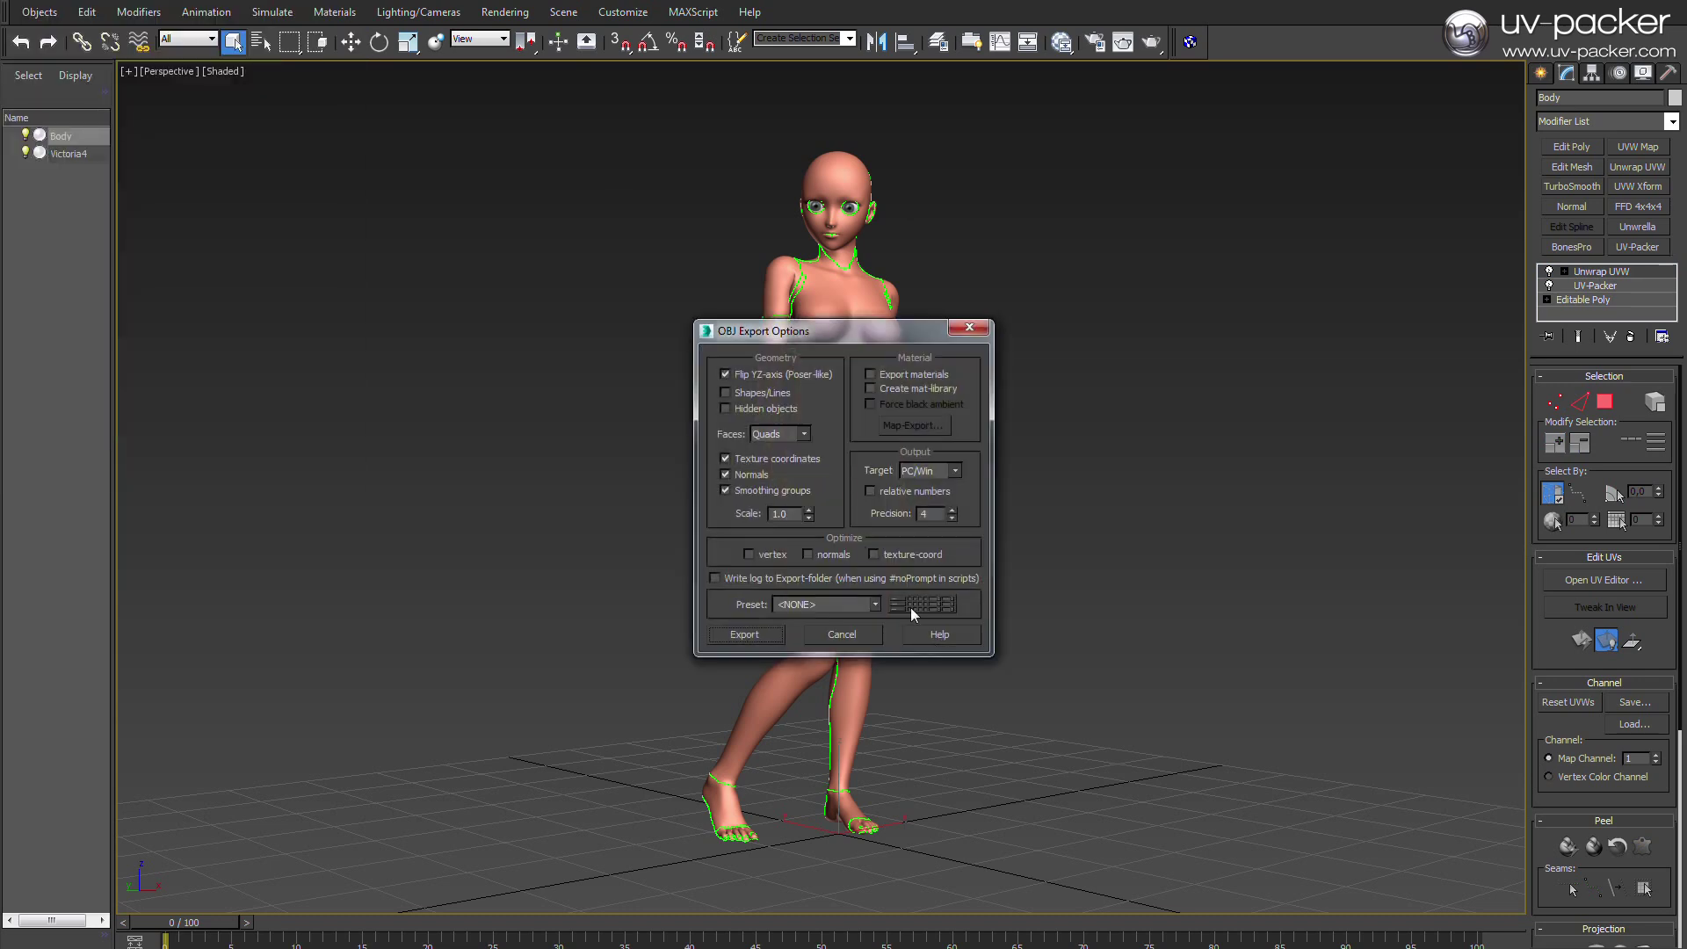
{"action": "left_click", "coordinate": [767, 634]}
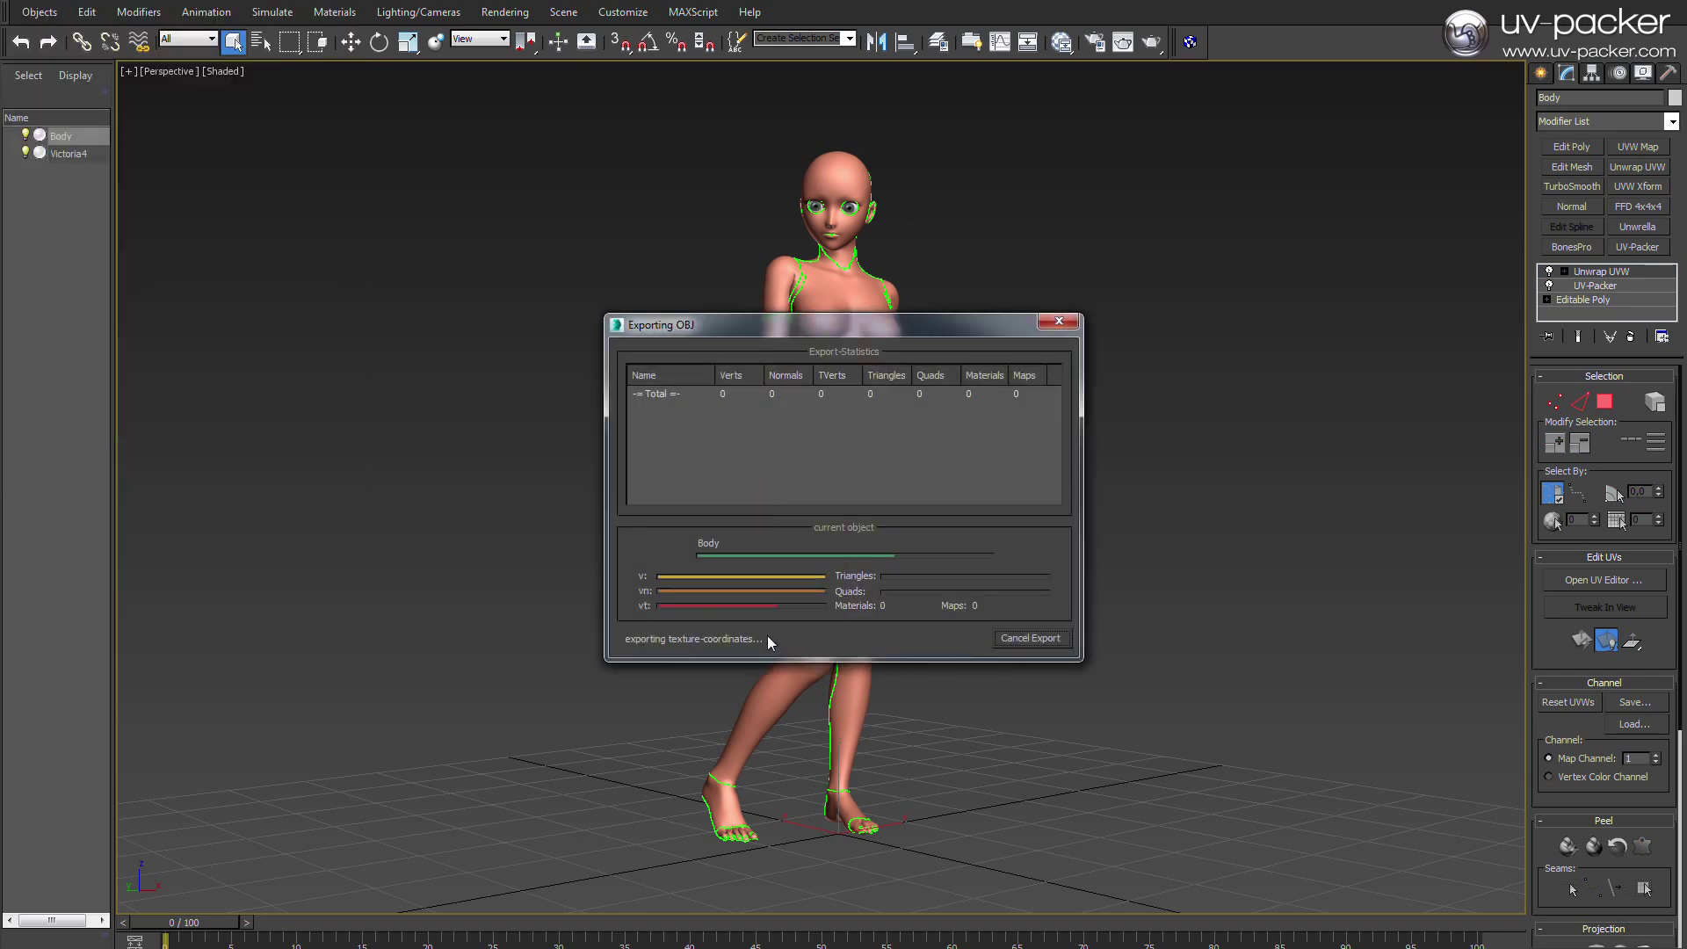
{"action": "left_click", "coordinate": [1024, 641]}
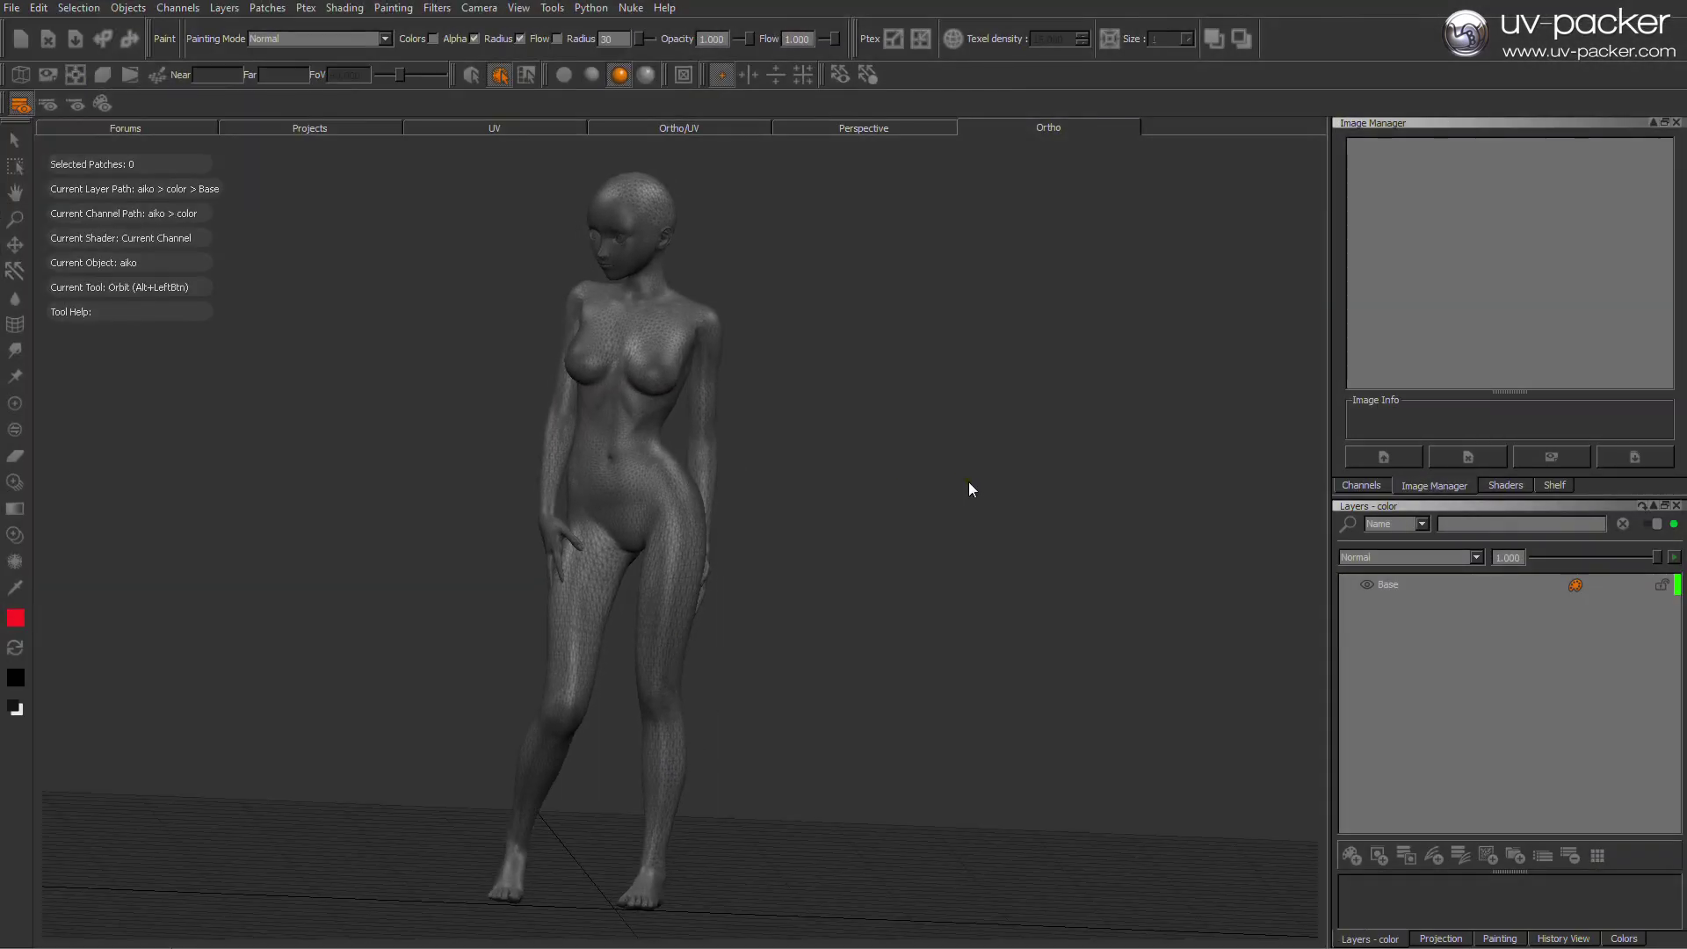
- In Mari, activate the Paint tool and examine the aiko model's UV tiles from 1001 to 1006 in the UV view
{"action": "key", "text": "p"}
{"action": "left_click", "coordinate": [548, 130]}
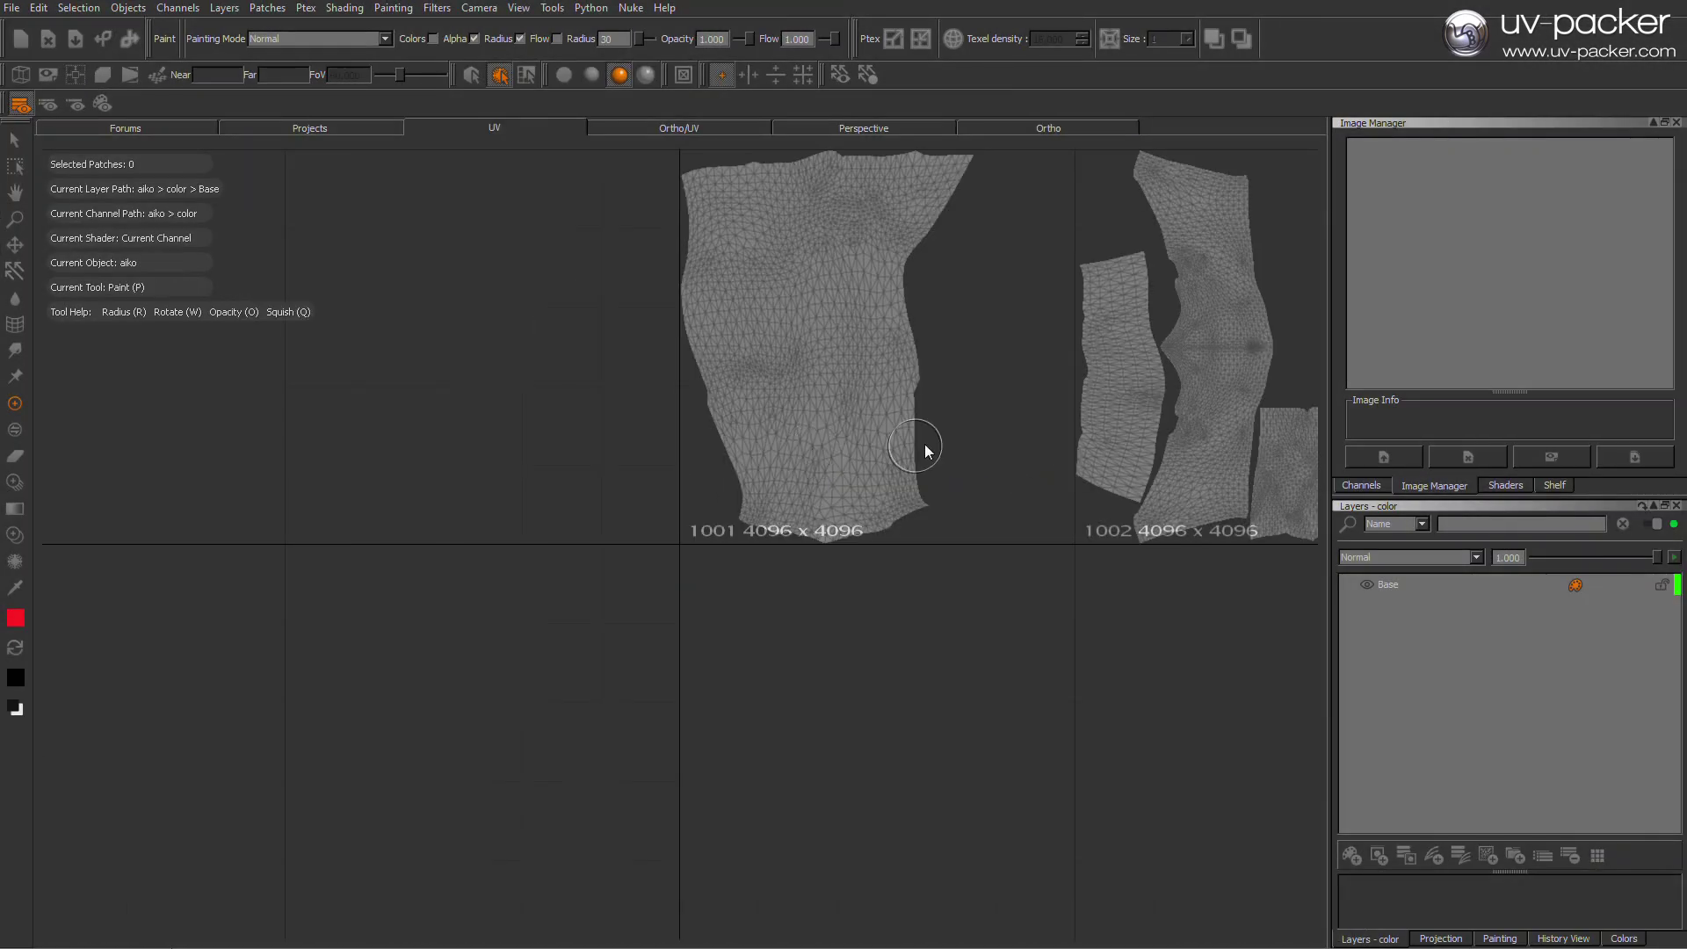
{"action": "scroll", "coordinate": [850, 499], "scroll_direction": "up", "scroll_amount": 5}
{"action": "middle_click_drag", "start_coordinate": [989, 537], "coordinate": [458, 561], "text": "alt"}
{"action": "middle_click_drag", "start_coordinate": [858, 535], "coordinate": [501, 516], "text": "alt"}
{"action": "right_click_drag", "start_coordinate": [502, 516], "coordinate": [1098, 508], "text": "alt"}
{"action": "middle_click_drag", "start_coordinate": [1098, 508], "coordinate": [767, 588], "text": "alt"}
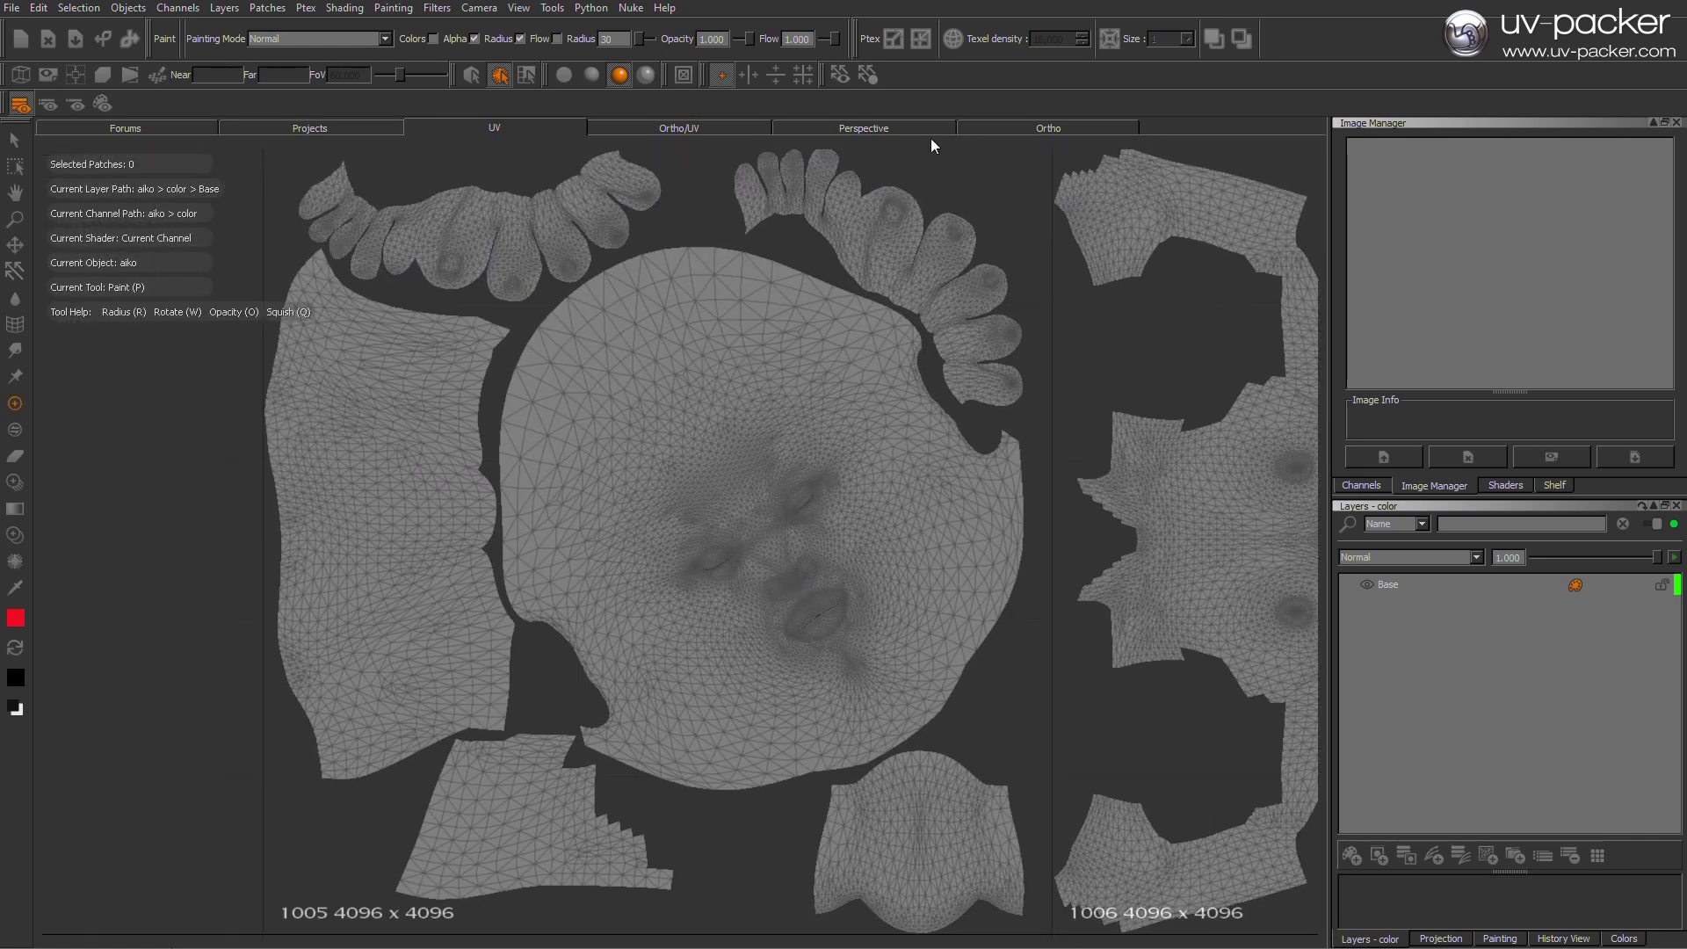
- In the Ortho view, paint red test strokes across the front of the head, chest, waist, thighs and lower legs
{"action": "left_click", "coordinate": [963, 130]}
{"action": "left_click_drag", "start_coordinate": [611, 185], "coordinate": [601, 264]}
{"action": "left_click_drag", "start_coordinate": [563, 442], "coordinate": [663, 442]}
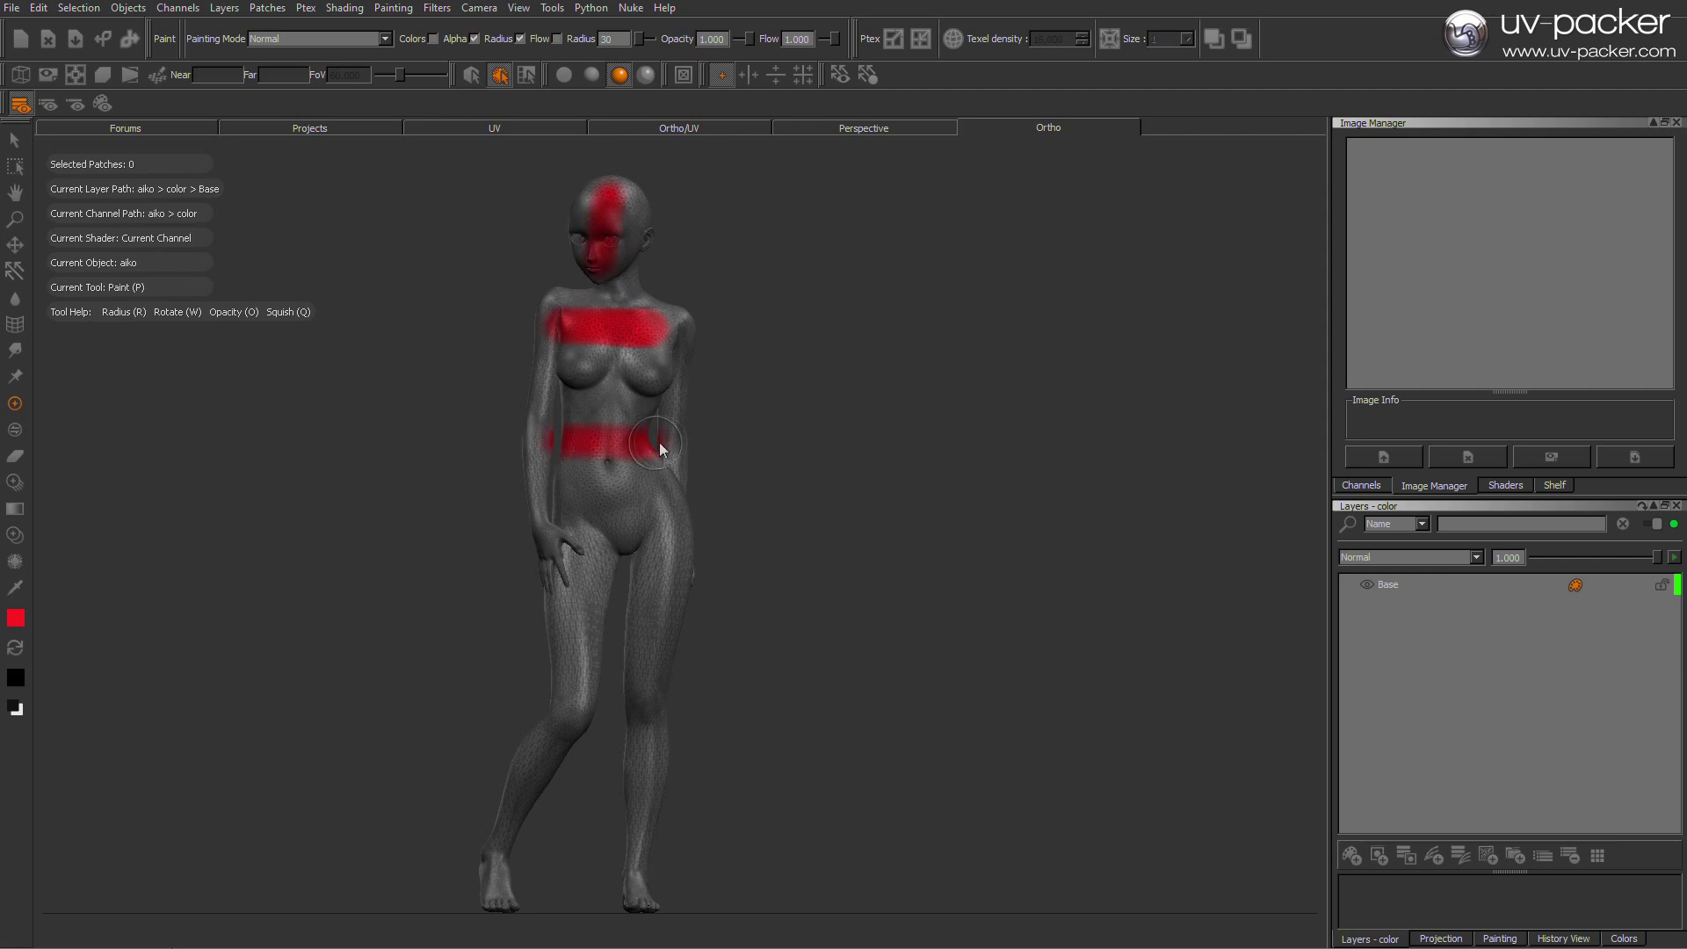
{"action": "left_click_drag", "start_coordinate": [552, 613], "coordinate": [604, 613]}
{"action": "left_click_drag", "start_coordinate": [630, 613], "coordinate": [682, 613]}
{"action": "left_click_drag", "start_coordinate": [514, 772], "coordinate": [558, 761]}
{"action": "left_click_drag", "start_coordinate": [628, 778], "coordinate": [666, 779]}
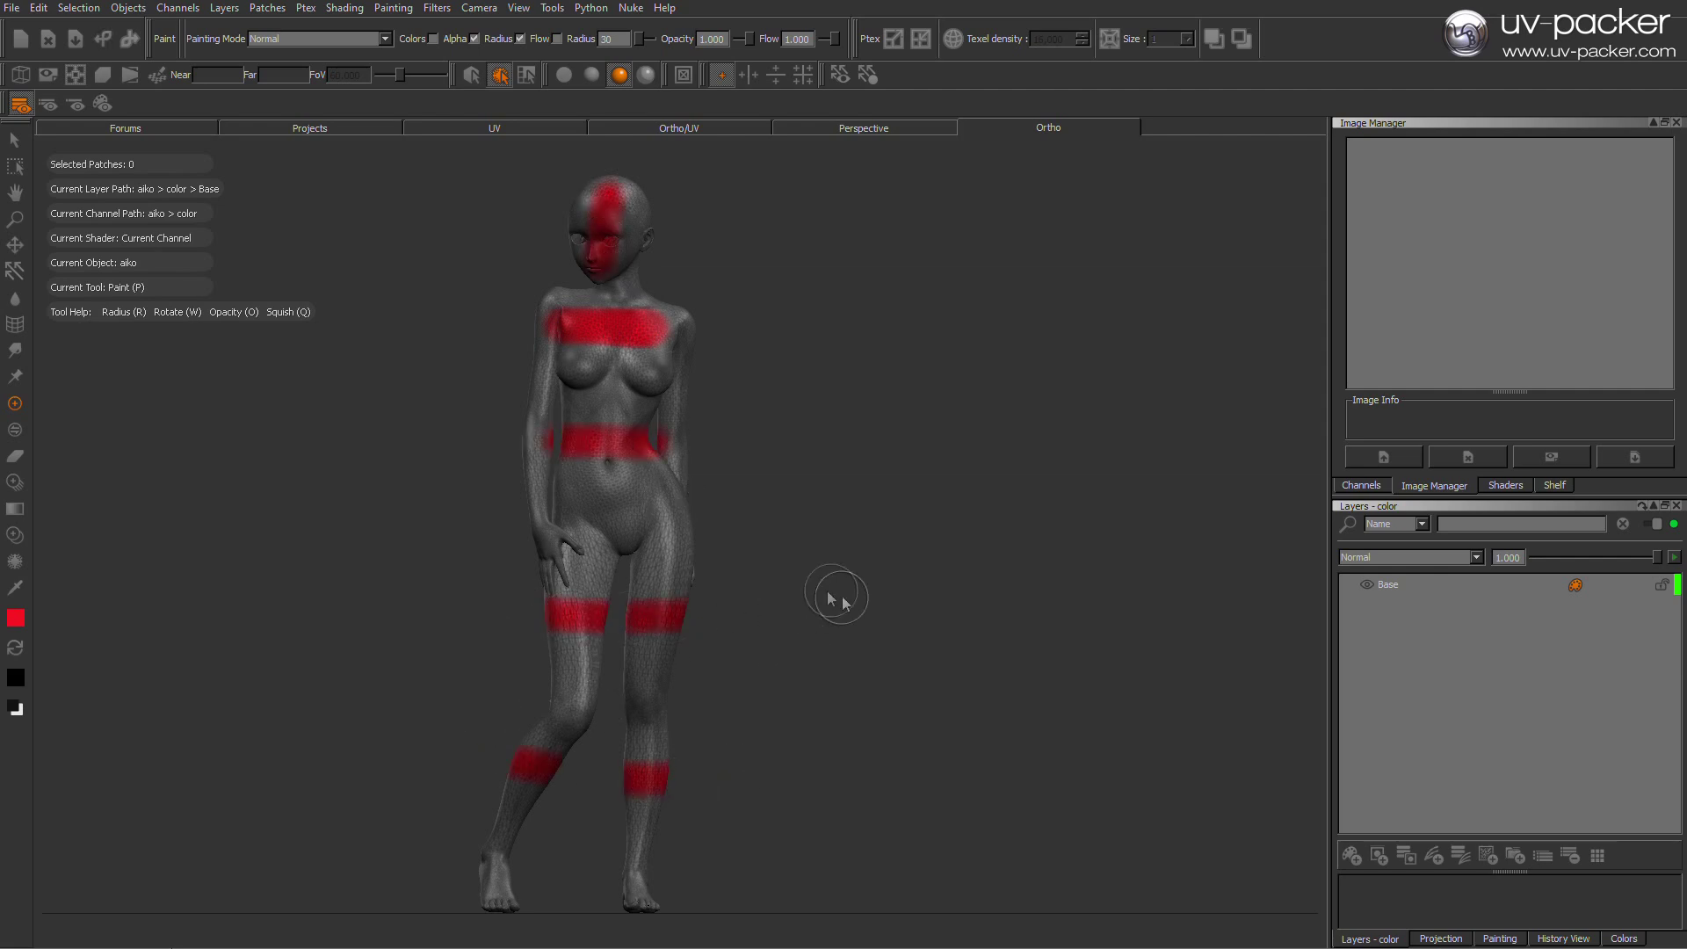
- Paint red test strokes along the spine and across the shoulders and hips, and show the painted tiles in the UV view
{"action": "middle_click_drag", "start_coordinate": [826, 591], "coordinate": [806, 356]}
{"action": "left_click_drag", "start_coordinate": [750, 279], "coordinate": [762, 484]}
{"action": "left_click_drag", "start_coordinate": [685, 327], "coordinate": [822, 324]}
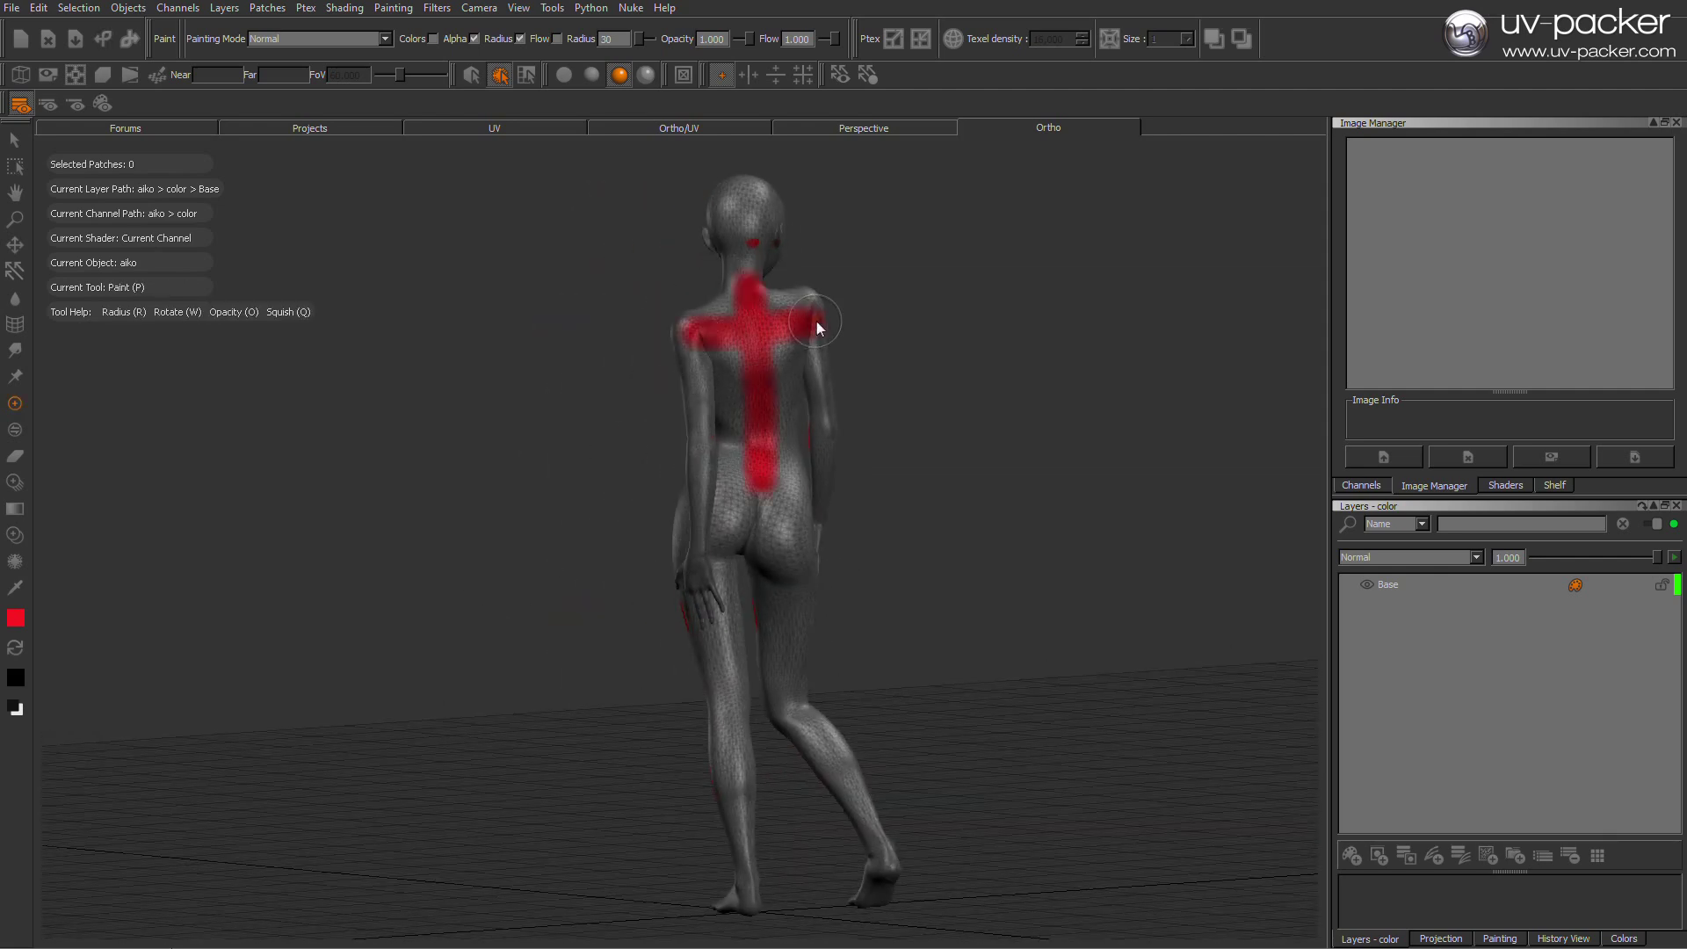
{"action": "left_click_drag", "start_coordinate": [684, 518], "coordinate": [821, 536]}
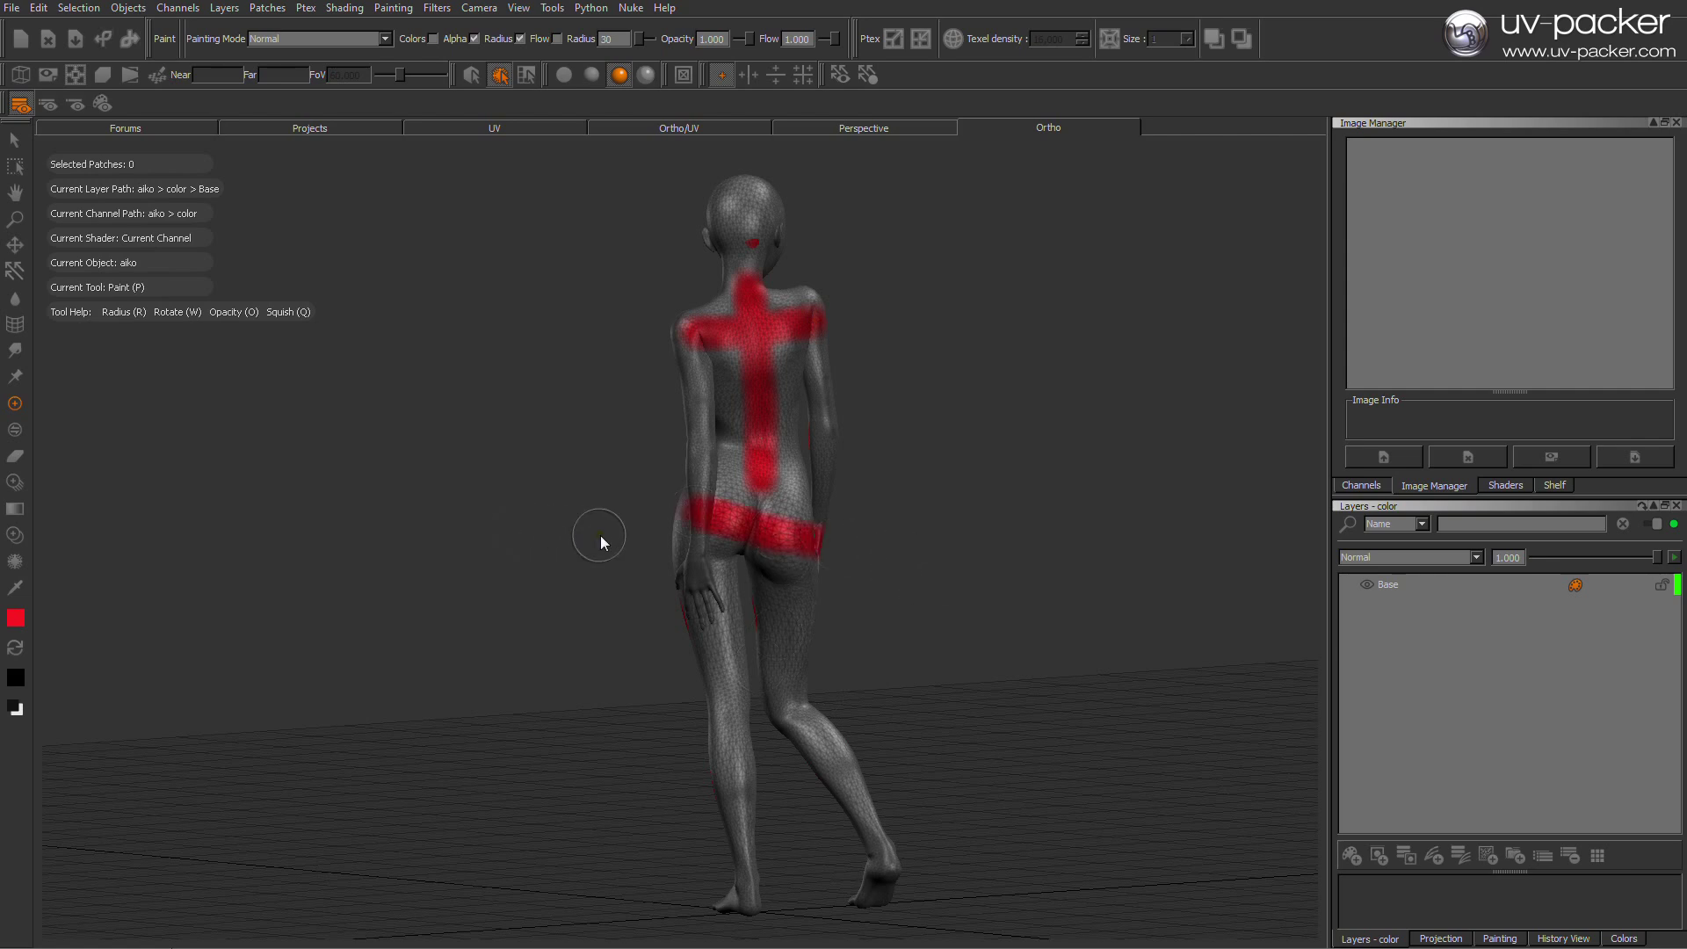
{"action": "left_click", "coordinate": [556, 132]}
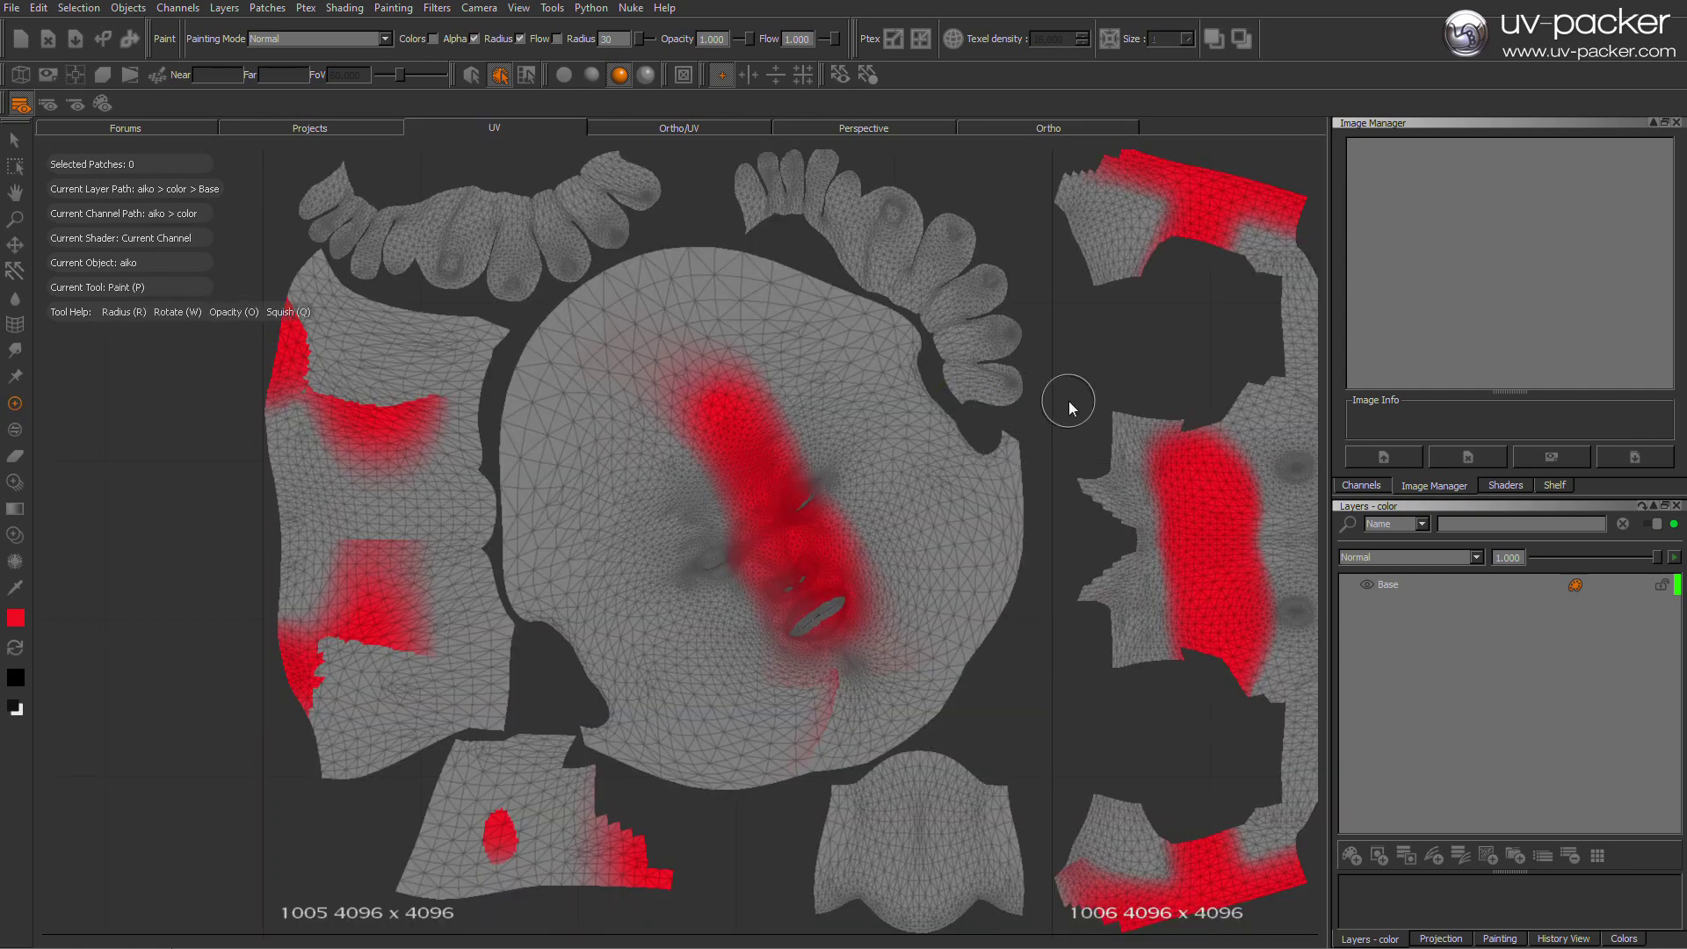
- Use Paint Through to project the antique_flowerie image onto the model's head, neck, torso and hips in the Ortho view, and switch to the Select tool
{"action": "right_click_drag", "start_coordinate": [1068, 401], "coordinate": [797, 487], "text": "alt"}
{"action": "middle_click_drag", "start_coordinate": [1090, 542], "coordinate": [615, 487], "text": "alt"}
{"action": "middle_click_drag", "start_coordinate": [949, 497], "coordinate": [540, 506], "text": "alt"}
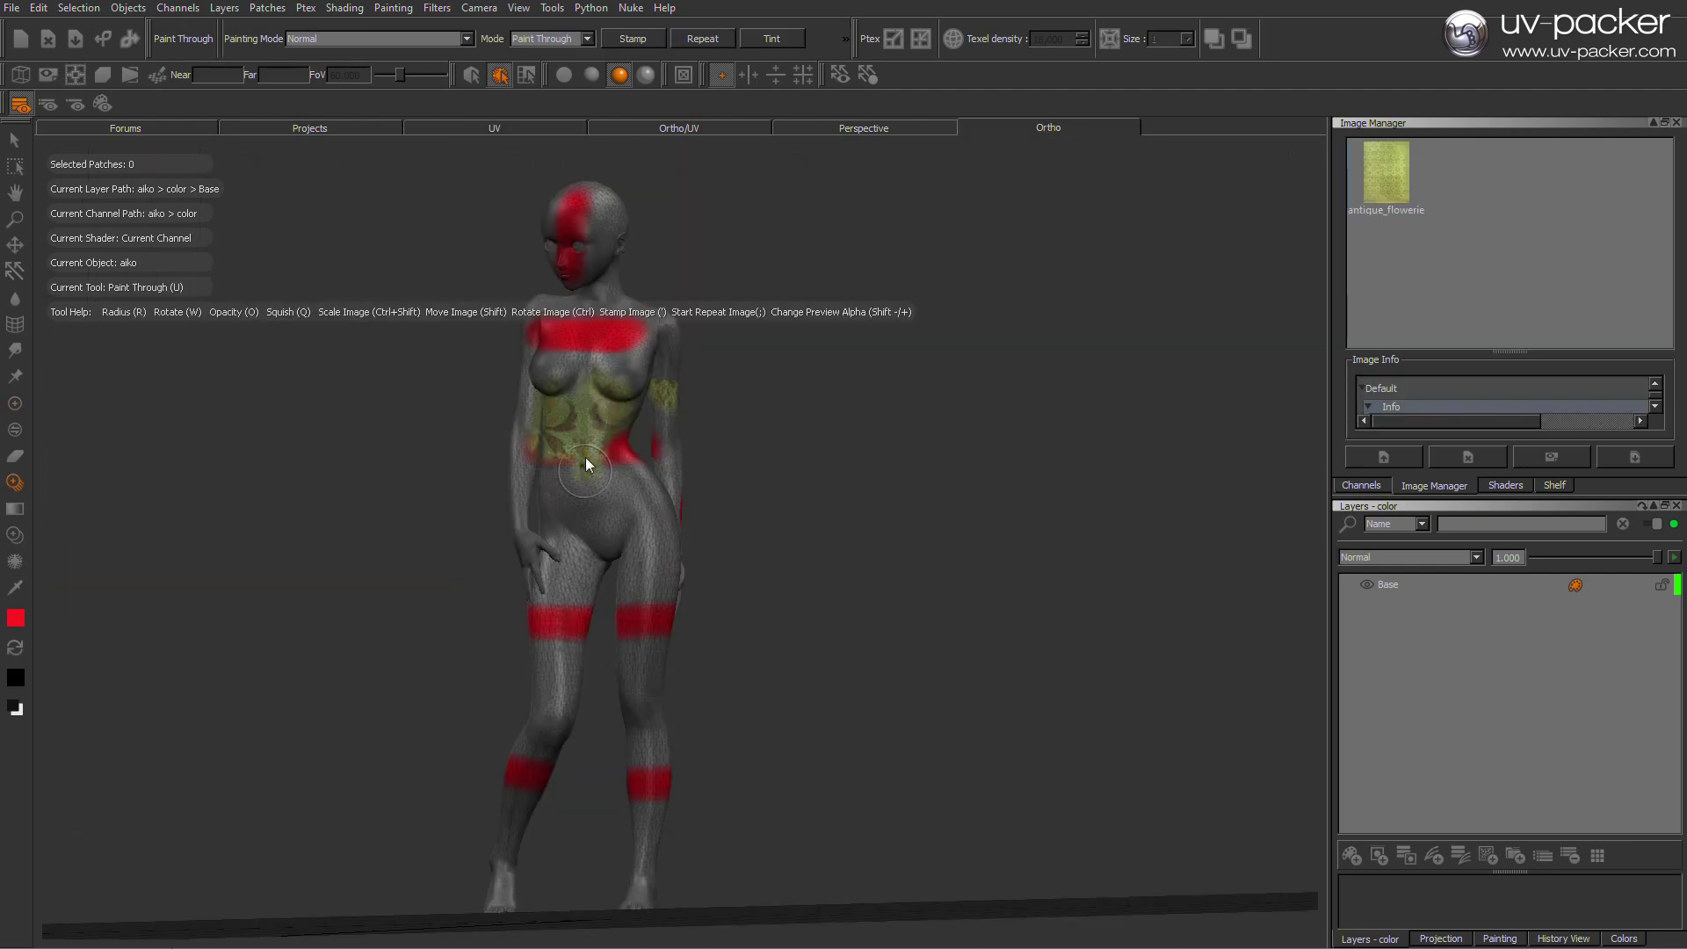
{"action": "mouse_move", "coordinate": [585, 457]}
{"action": "left_mouse_down"}
{"action": "mouse_move", "coordinate": [631, 485]}
{"action": "mouse_move", "coordinate": [591, 208]}
{"action": "mouse_move", "coordinate": [596, 364]}
{"action": "mouse_move", "coordinate": [557, 392]}
{"action": "left_mouse_up"}
{"action": "key", "text": "s"}
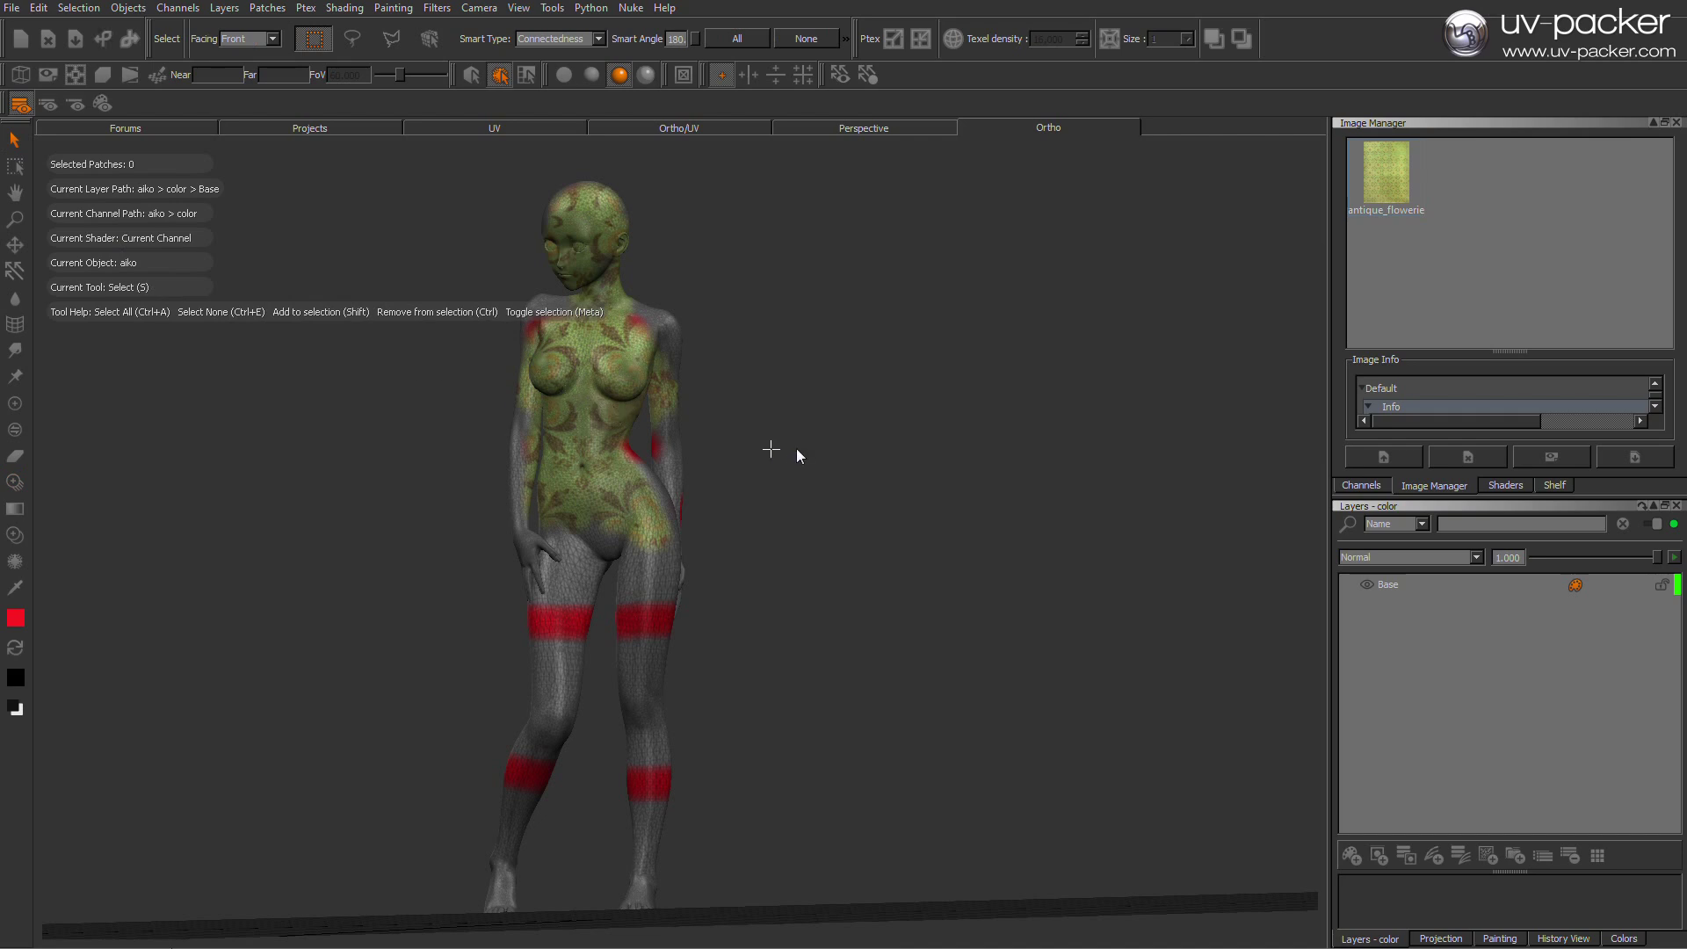
- Examine the projected floral texture up close on the torso and across UV tiles 1001 to 1006 in the UV view
{"action": "right_click_drag", "start_coordinate": [796, 448], "coordinate": [812, 401], "text": "alt"}
{"action": "middle_click_drag", "start_coordinate": [812, 400], "coordinate": [901, 474], "text": "alt"}
{"action": "right_click_drag", "start_coordinate": [901, 475], "coordinate": [1057, 445], "text": "alt"}
{"action": "left_click_drag", "start_coordinate": [1057, 445], "coordinate": [920, 574], "text": "alt"}
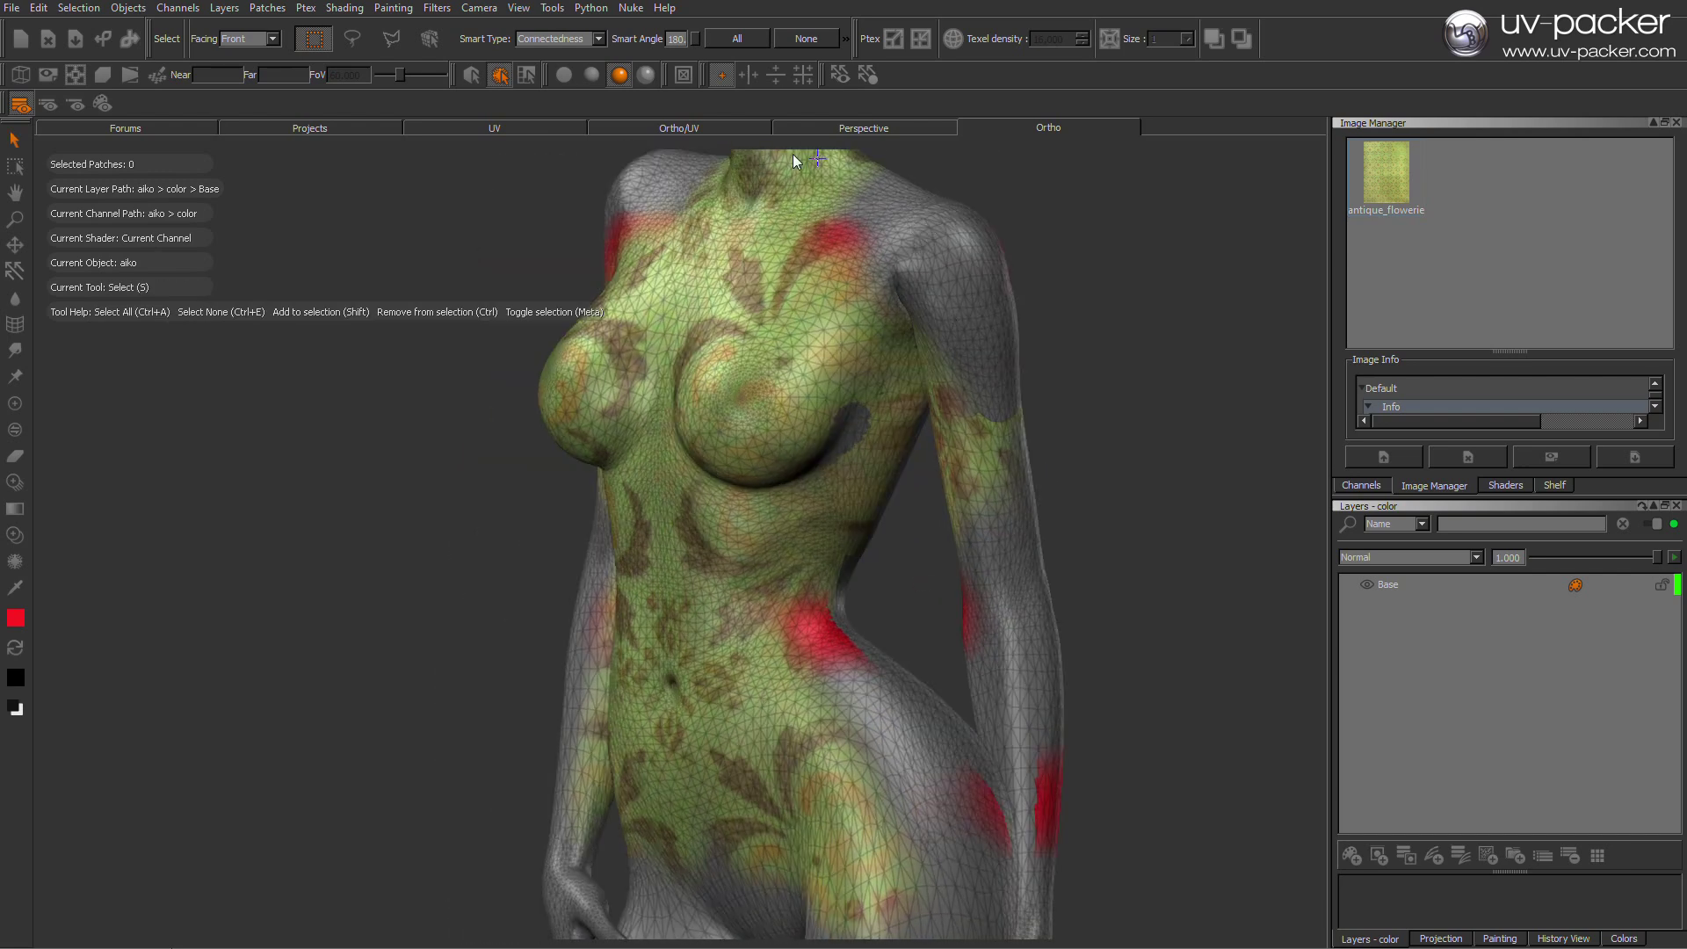
{"action": "left_click", "coordinate": [576, 130]}
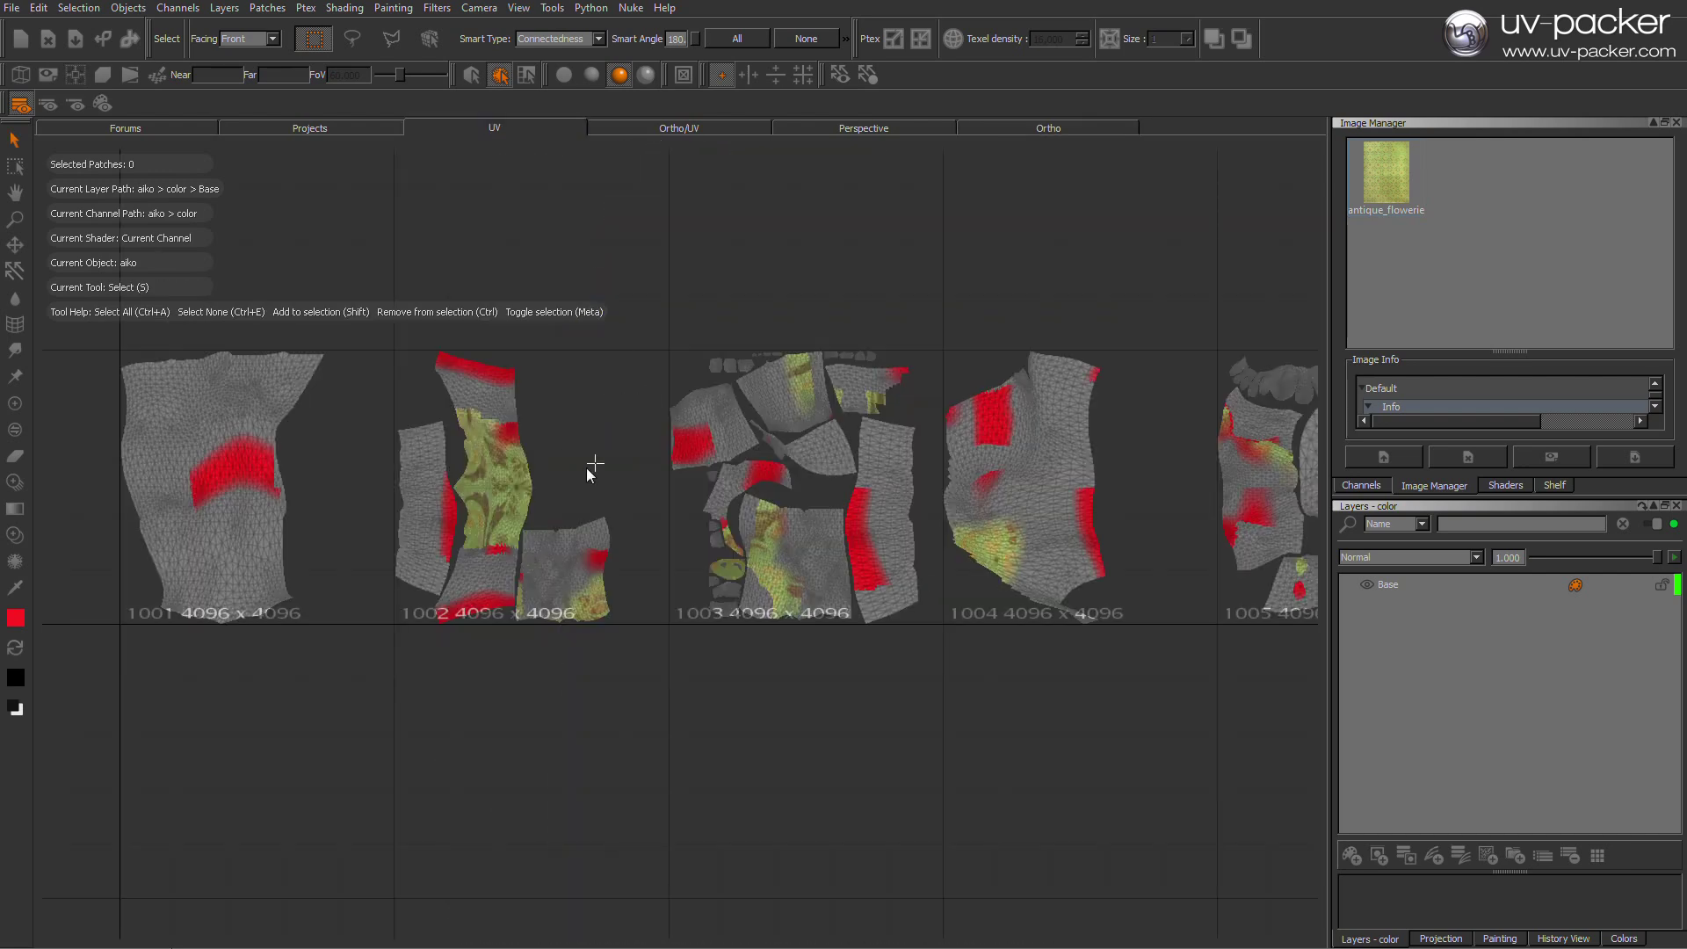
{"action": "right_click_drag", "start_coordinate": [718, 461], "coordinate": [957, 416], "text": "alt"}
{"action": "middle_click_drag", "start_coordinate": [957, 416], "coordinate": [614, 427], "text": "alt"}
{"action": "middle_click_drag", "start_coordinate": [1052, 469], "coordinate": [630, 483], "text": "alt"}
{"action": "middle_click_drag", "start_coordinate": [932, 478], "coordinate": [647, 502], "text": "alt"}
{"action": "right_click_drag", "start_coordinate": [647, 502], "coordinate": [746, 485], "text": "alt"}
{"action": "middle_click_drag", "start_coordinate": [1248, 484], "coordinate": [858, 454], "text": "alt"}
{"action": "scroll", "coordinate": [882, 455], "scroll_direction": "up", "scroll_amount": 3}
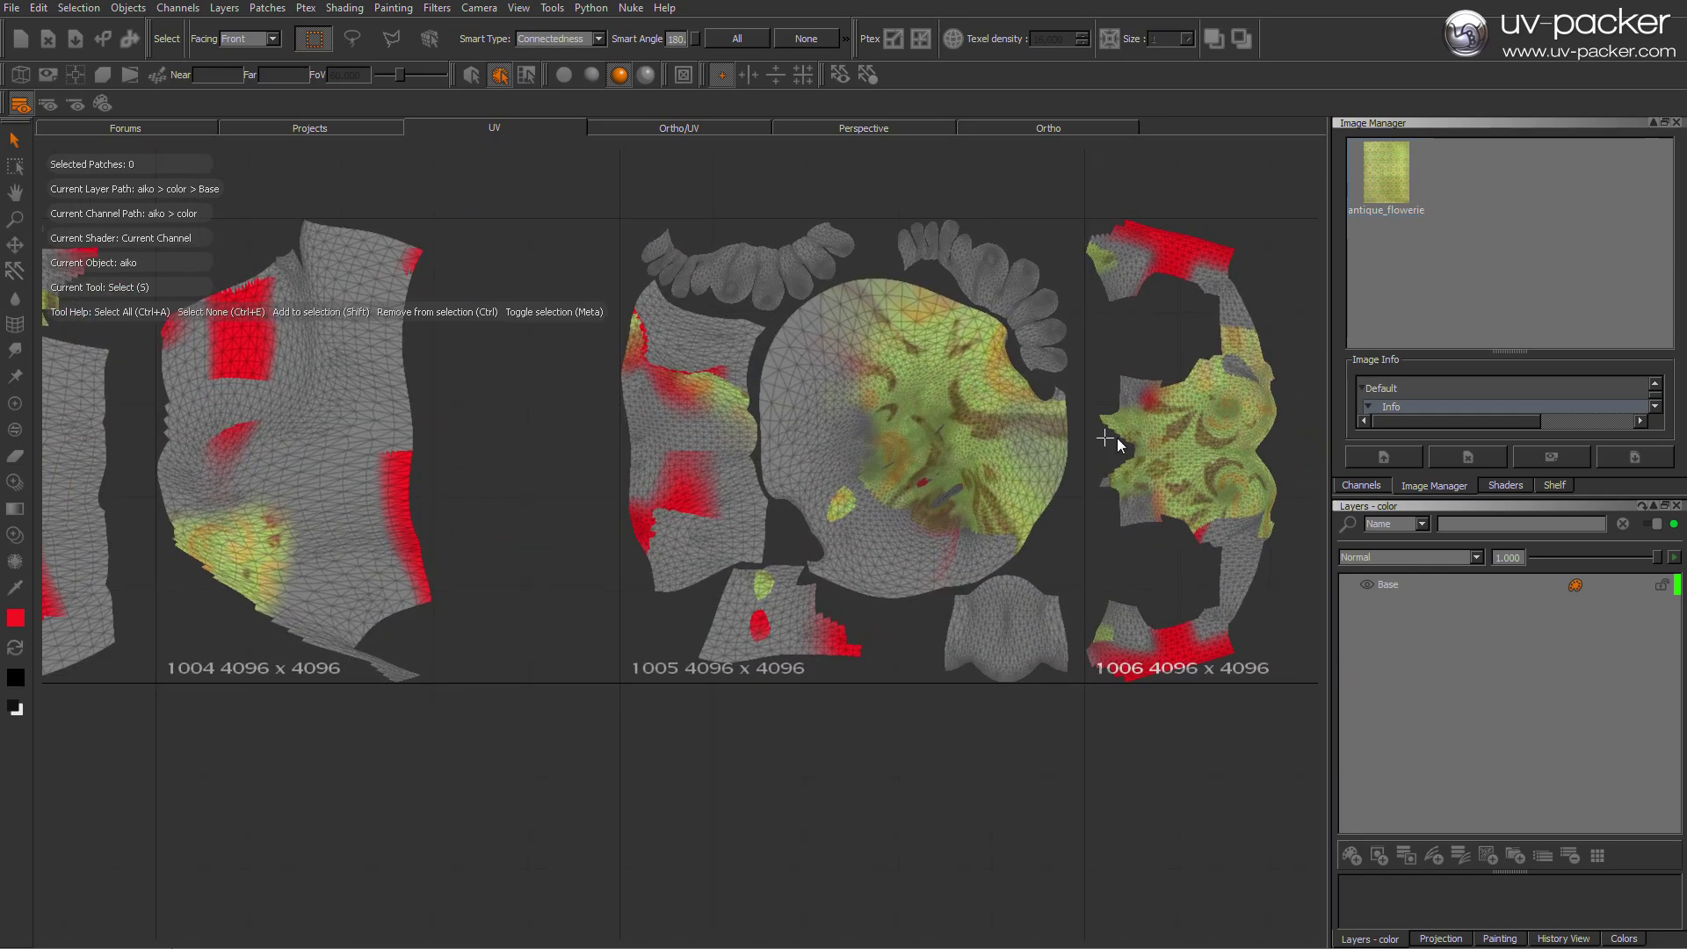
{"action": "middle_click_drag", "start_coordinate": [1116, 438], "coordinate": [909, 476]}
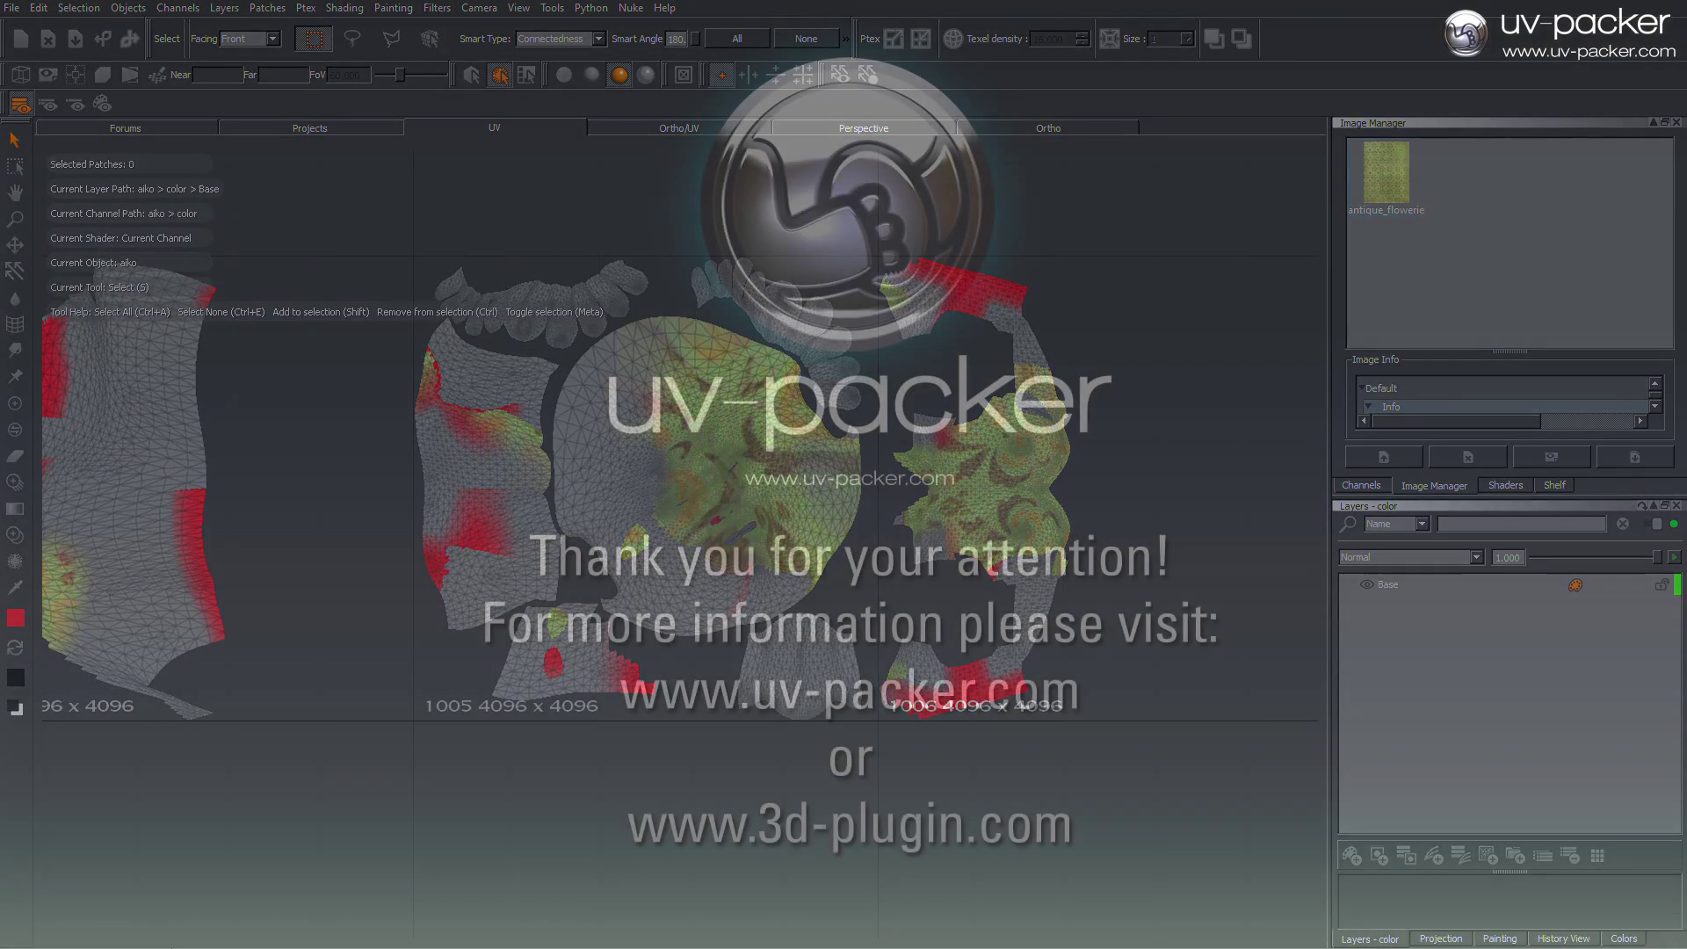